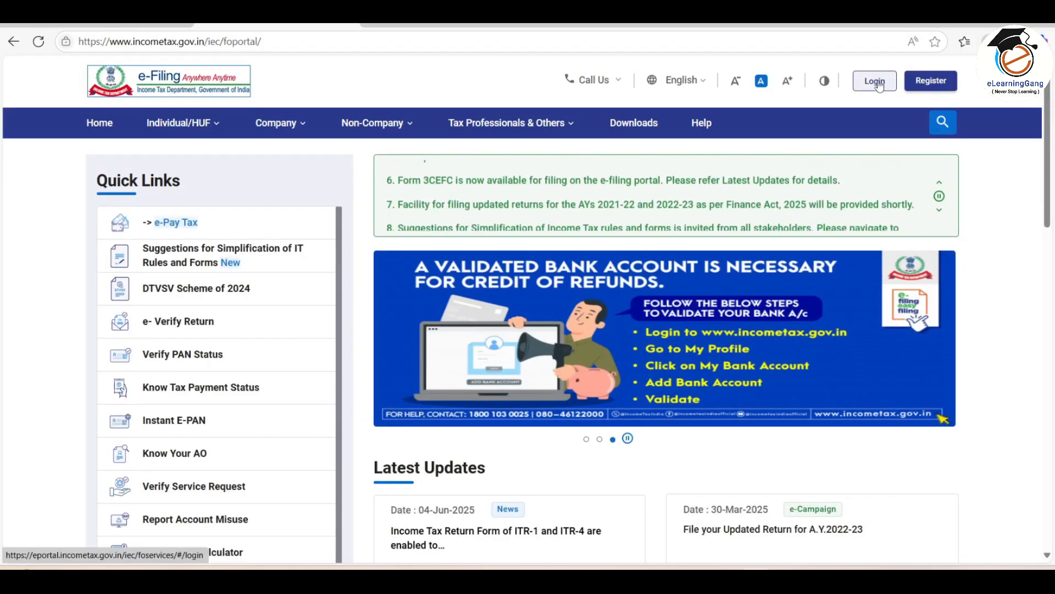
Log in to the e-Filing portal, glance at AIS, and return to the dashboard's return-filing options
{"action": "left_click", "coordinate": [875, 81]}
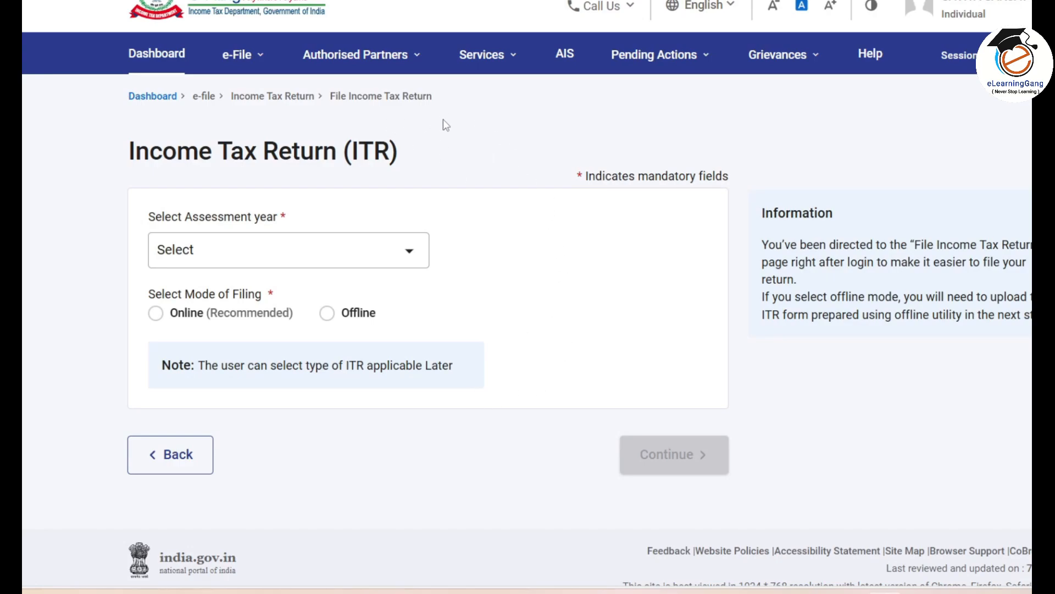
{"action": "left_click", "coordinate": [160, 57]}
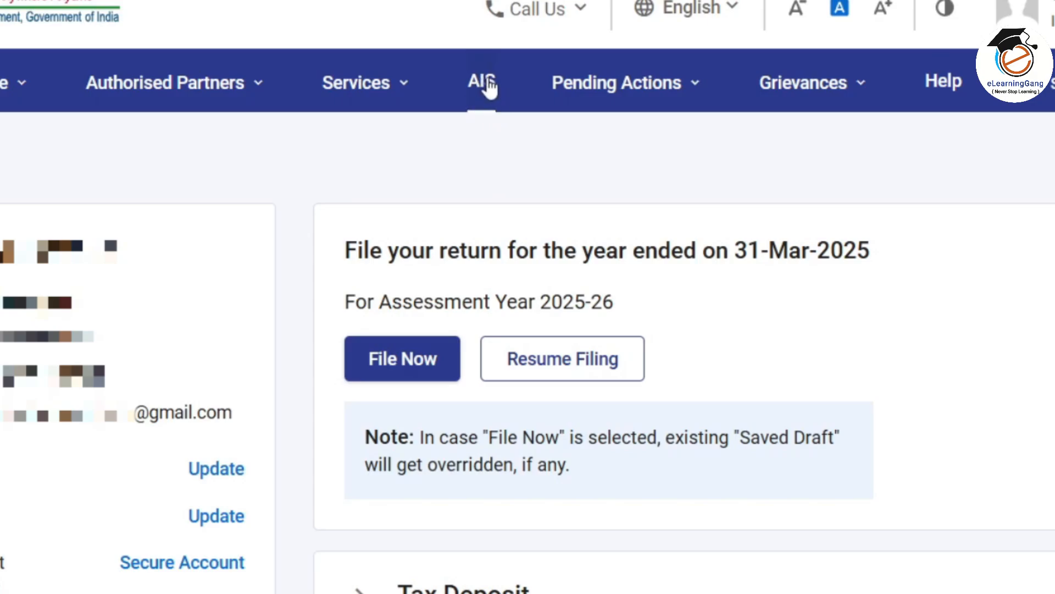
{"action": "left_click", "coordinate": [492, 84]}
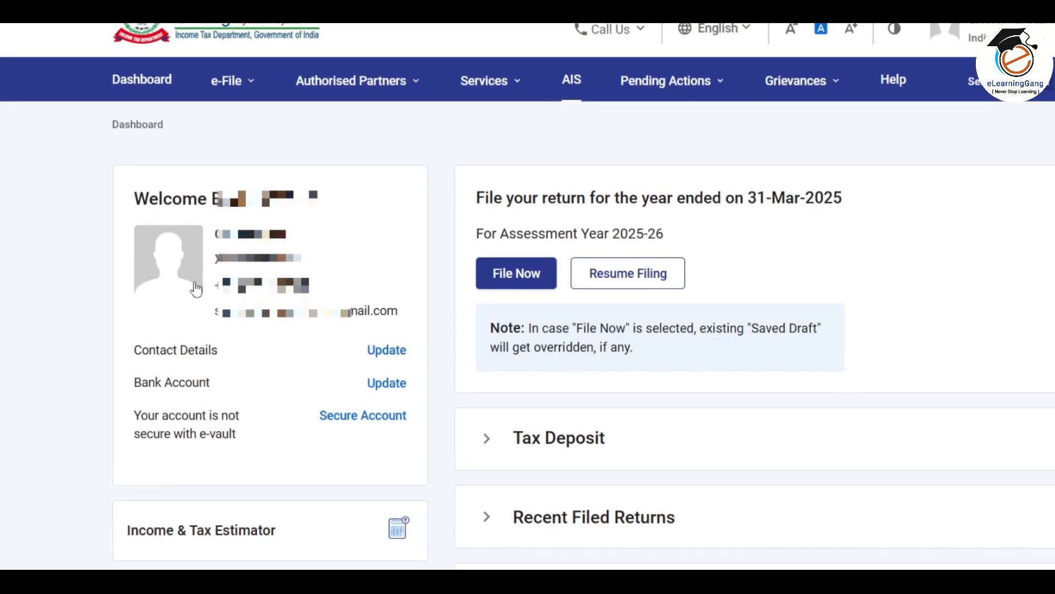
{"action": "left_click", "coordinate": [240, 93]}
Review the registered bank account details, then choose File Now for AY 2025-26
{"action": "left_click", "coordinate": [254, 124]}
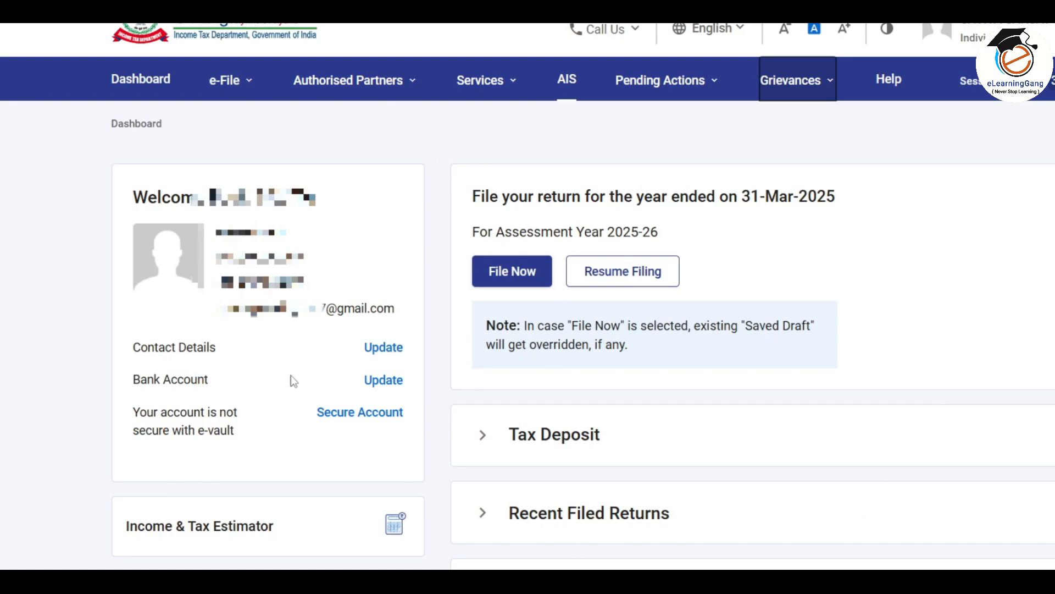
{"action": "left_click", "coordinate": [385, 383]}
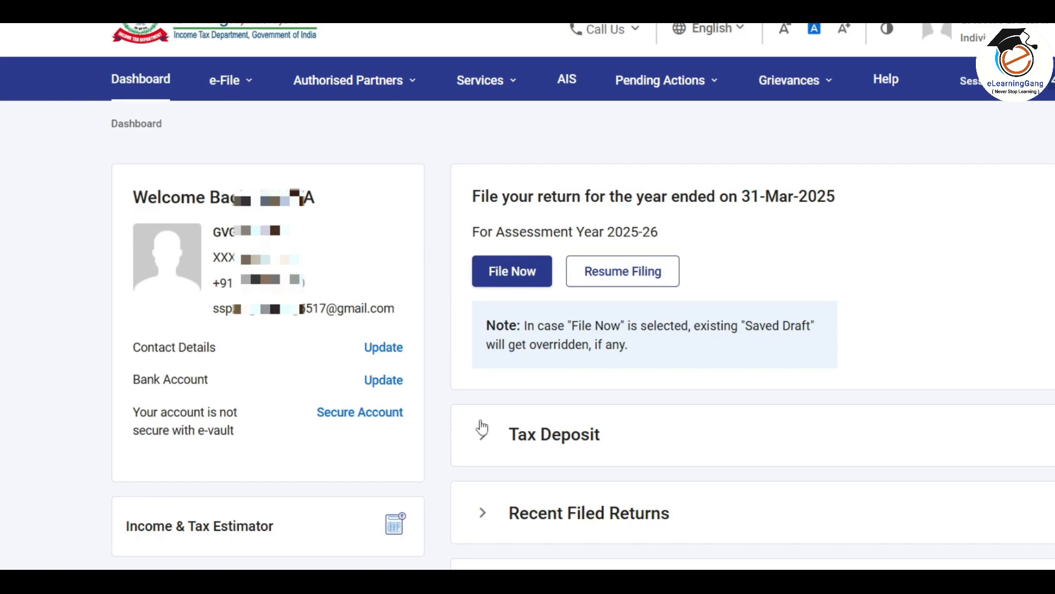
{"action": "left_click", "coordinate": [512, 275]}
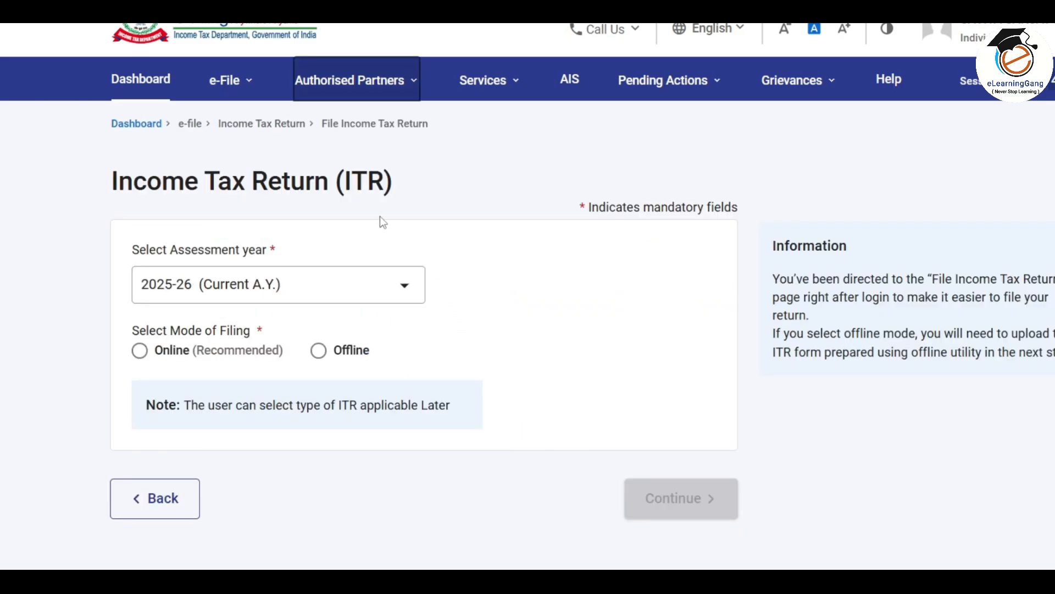
Choose AY 2025-26 online filing, discard the saved draft, and confirm Individual status
{"action": "left_click", "coordinate": [388, 285]}
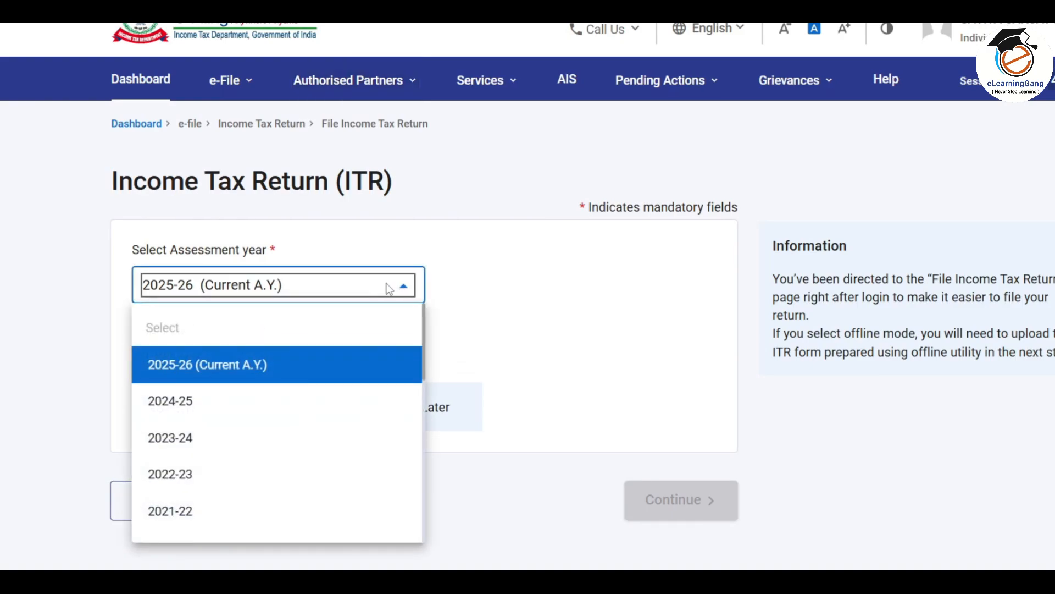
{"action": "left_click", "coordinate": [227, 367]}
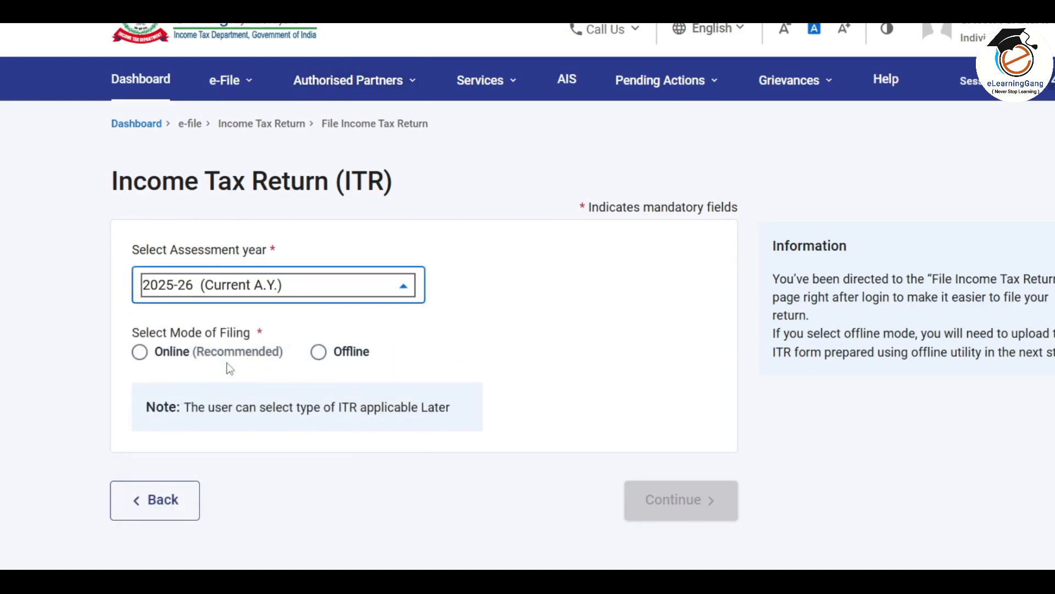
{"action": "left_click", "coordinate": [140, 352]}
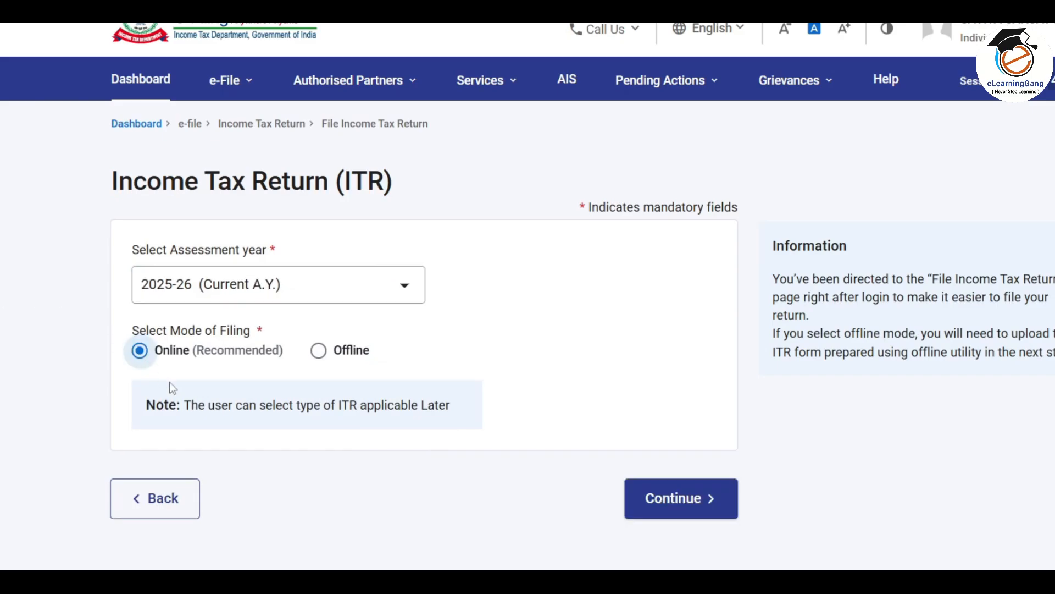
{"action": "left_click", "coordinate": [678, 499]}
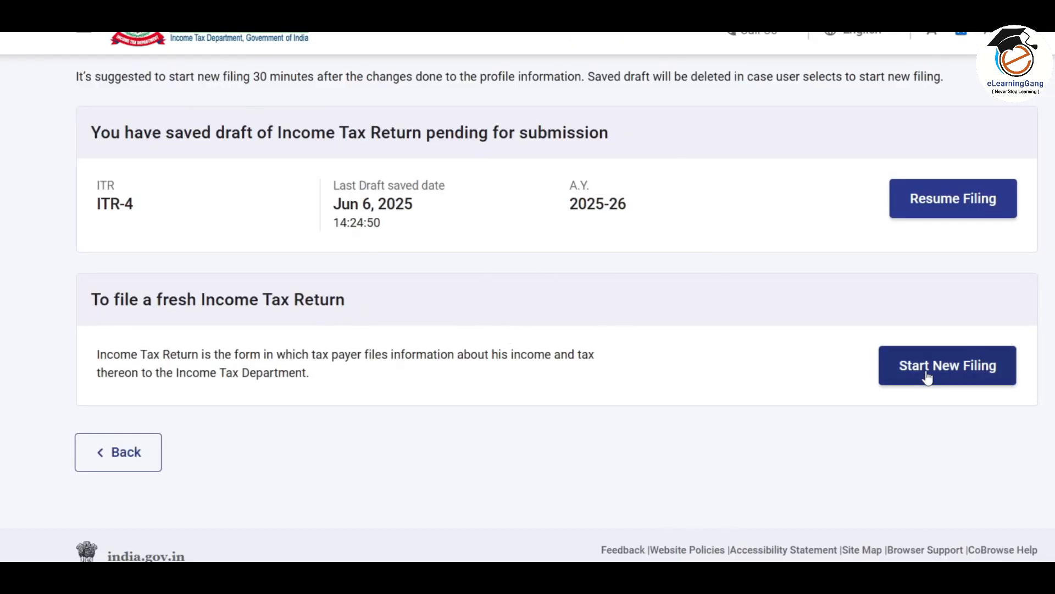
{"action": "left_click", "coordinate": [959, 369]}
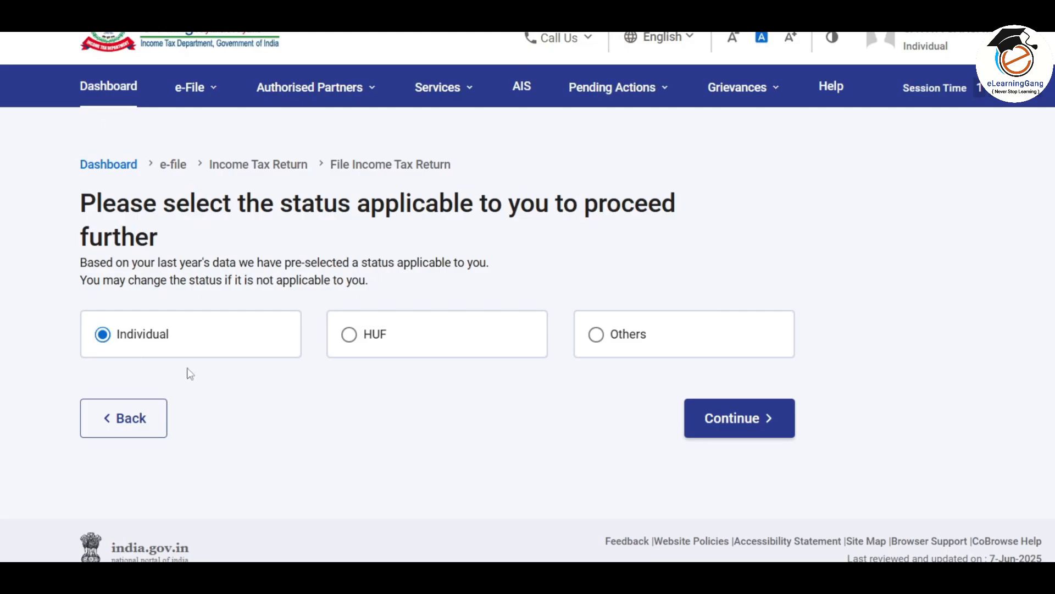
{"action": "left_click", "coordinate": [688, 431]}
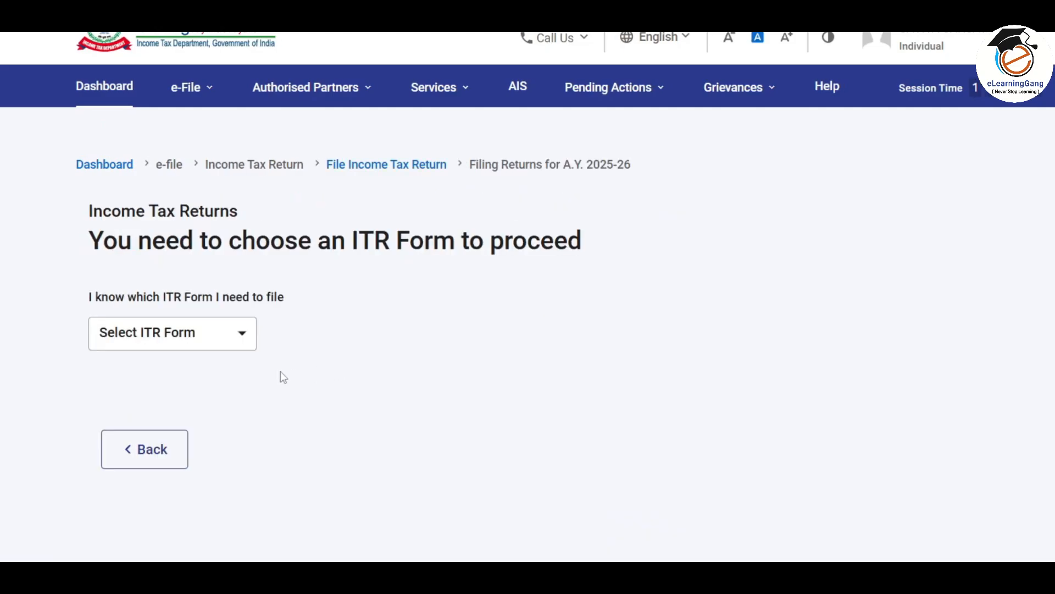
Select ITR-4, dismiss the New Tax Regime notice, and start the pre-filled return
{"action": "left_click", "coordinate": [239, 337]}
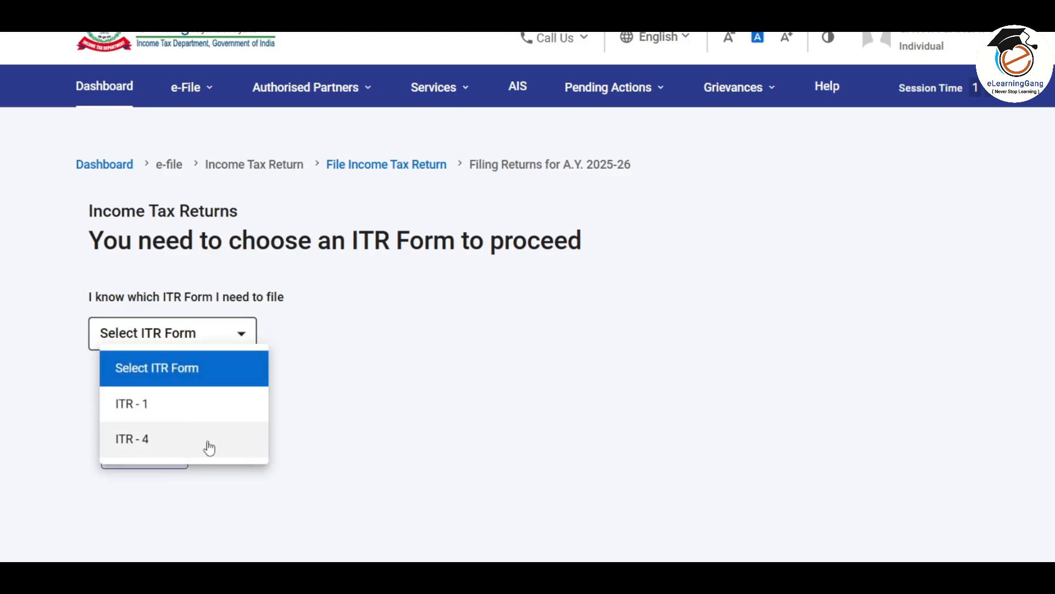
{"action": "left_click", "coordinate": [236, 439]}
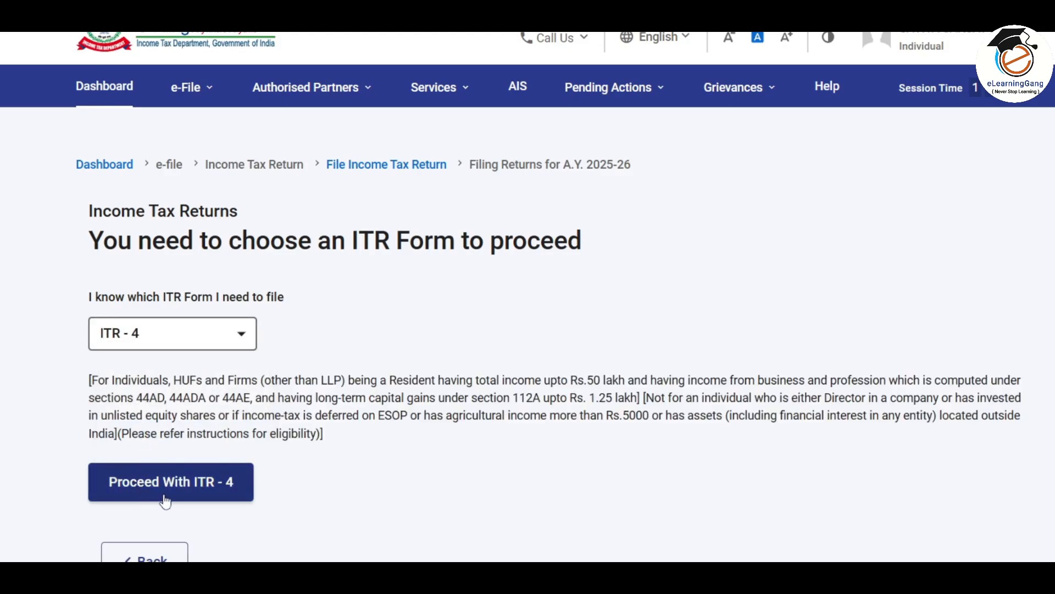
{"action": "left_click", "coordinate": [223, 484]}
{"action": "left_click", "coordinate": [564, 437]}
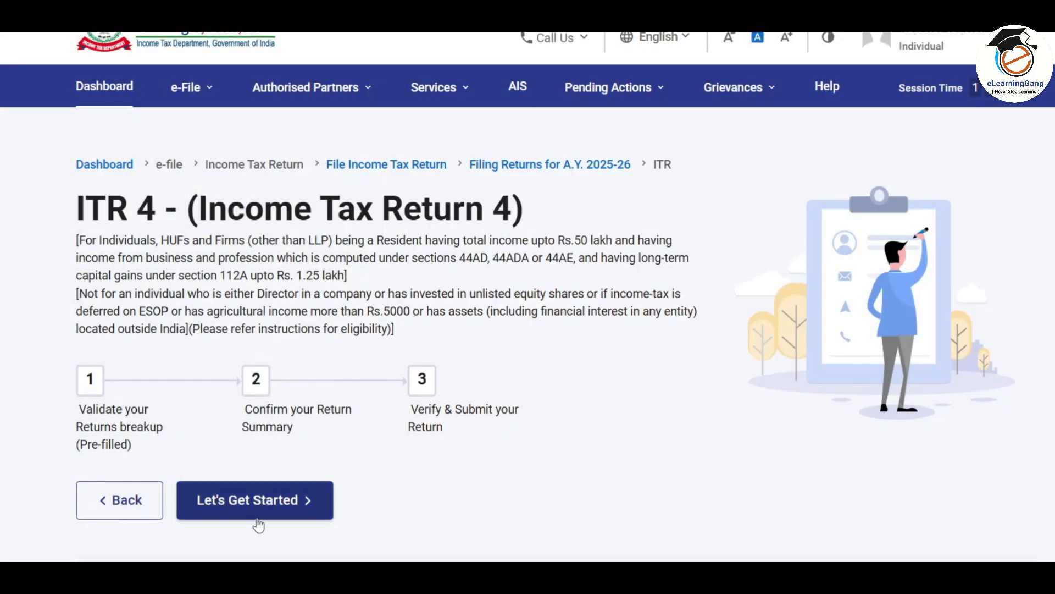
{"action": "left_click", "coordinate": [297, 503]}
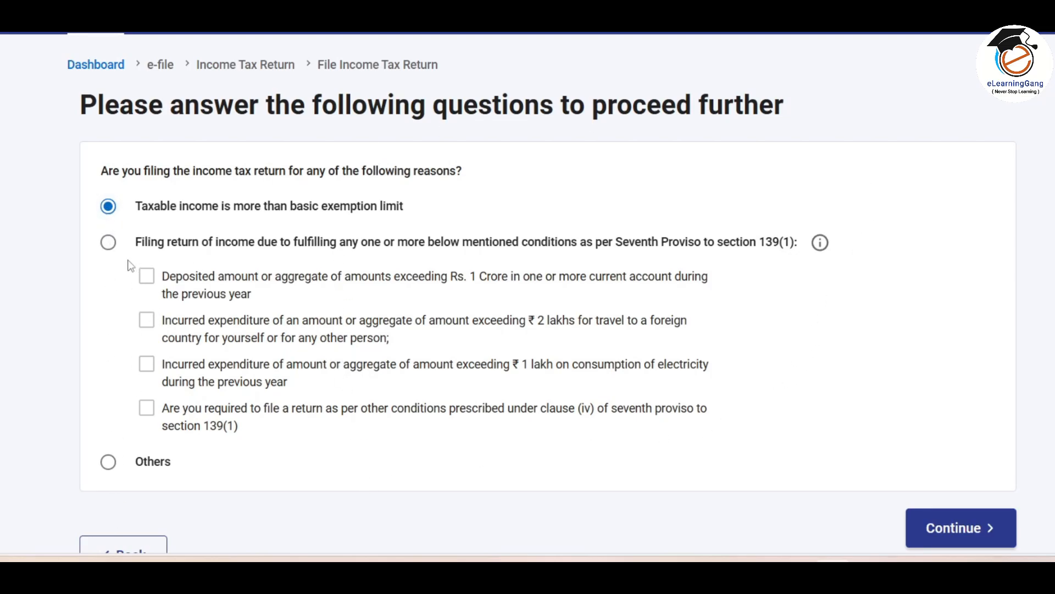
Give 'Taxable income is more than basic exemption limit' as the filing reason and acknowledge the pre-fill notice
{"action": "left_click", "coordinate": [966, 532]}
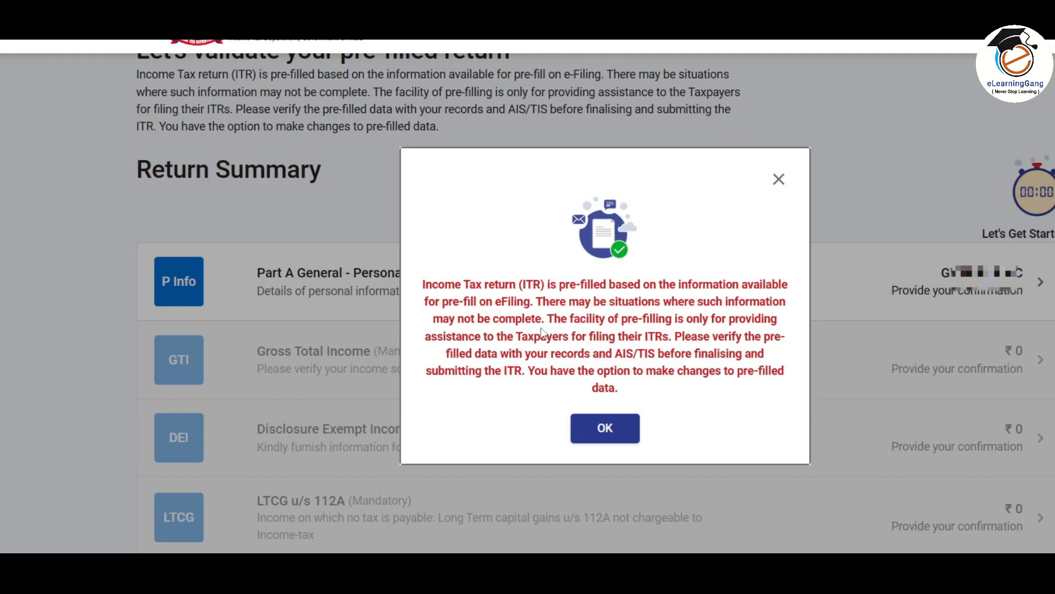
{"action": "left_click", "coordinate": [605, 428]}
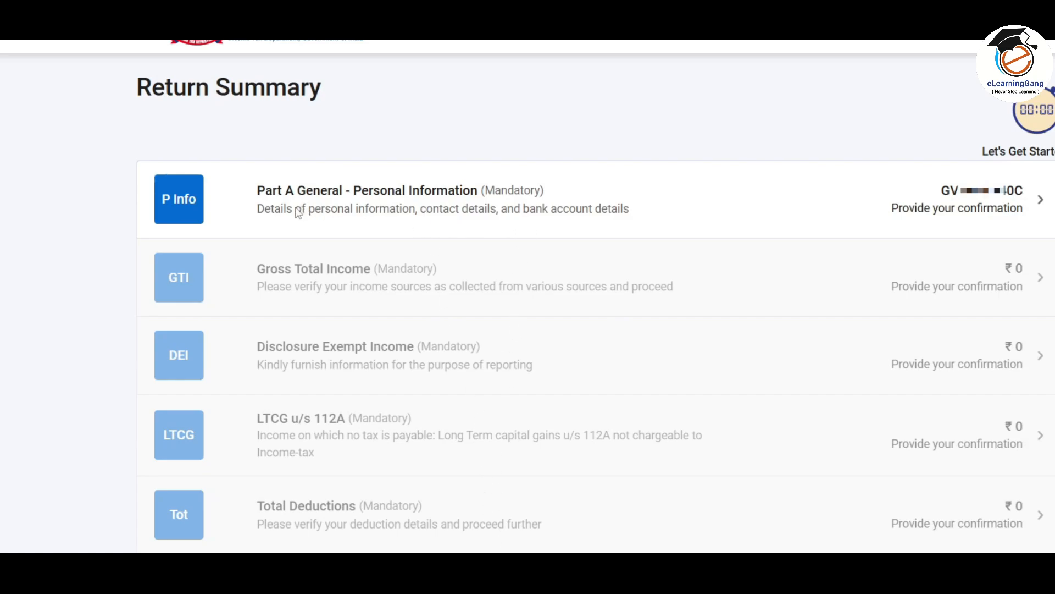
In Part A General, set Nature of Employment to Not Applicable and accept the Salary notice
{"action": "left_click", "coordinate": [831, 207]}
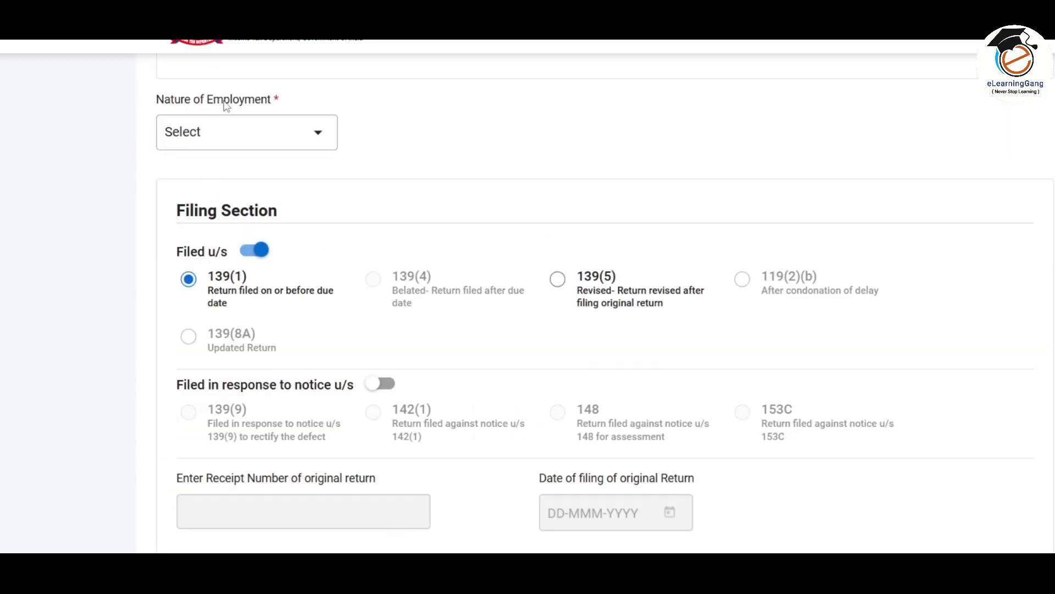
{"action": "left_click", "coordinate": [319, 135]}
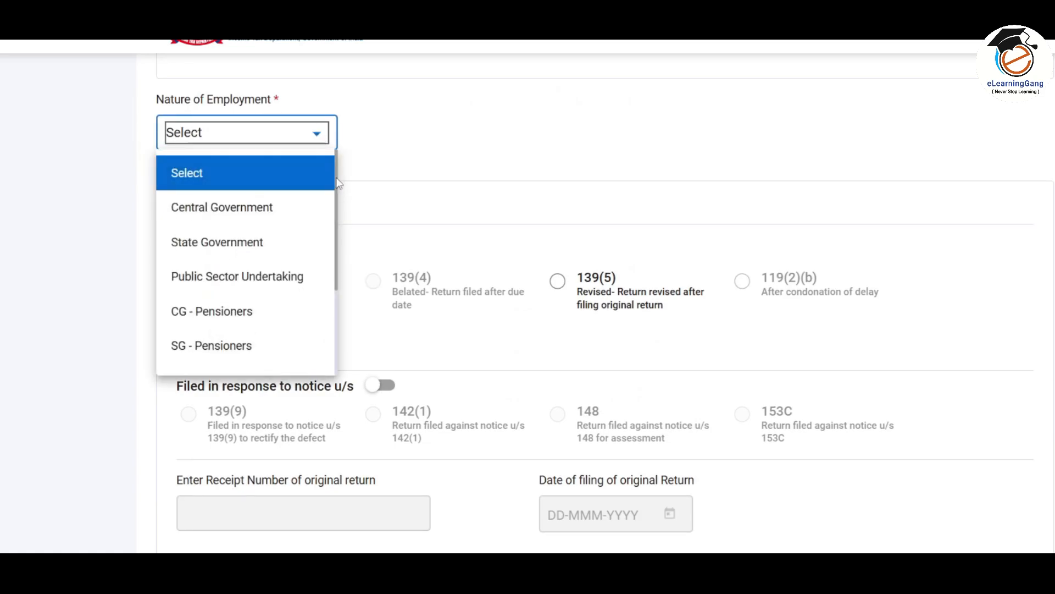
{"action": "left_click_drag", "start_coordinate": [336, 180], "coordinate": [336, 279]}
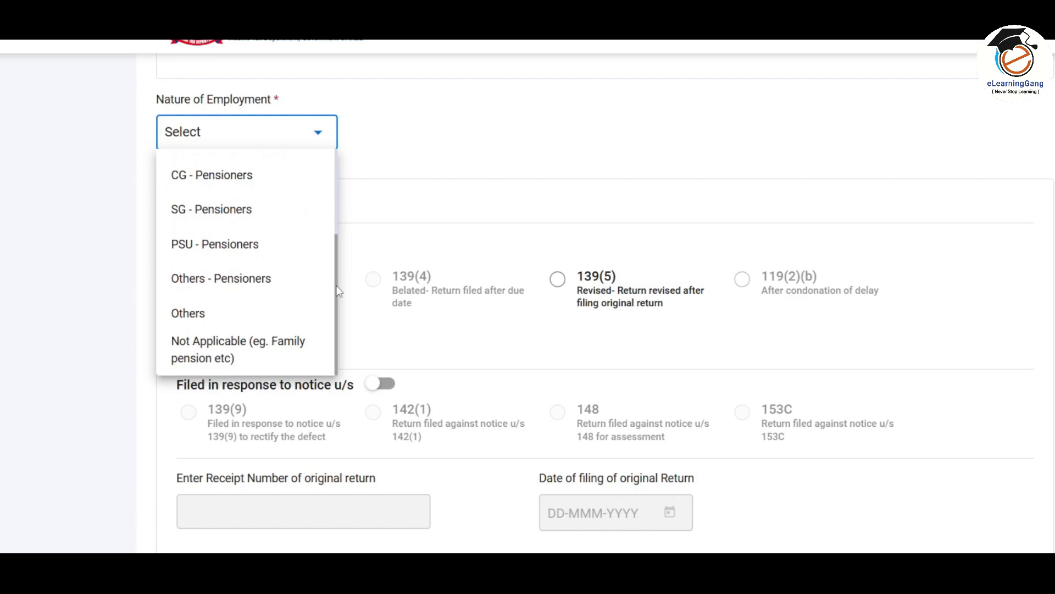
{"action": "left_click", "coordinate": [235, 352]}
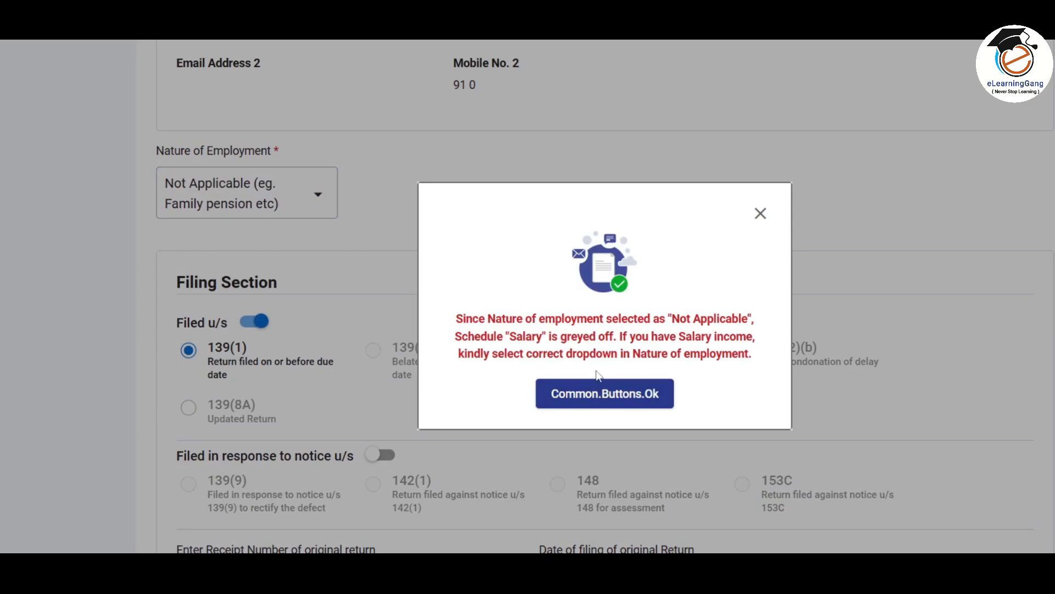
{"action": "left_click", "coordinate": [614, 395]}
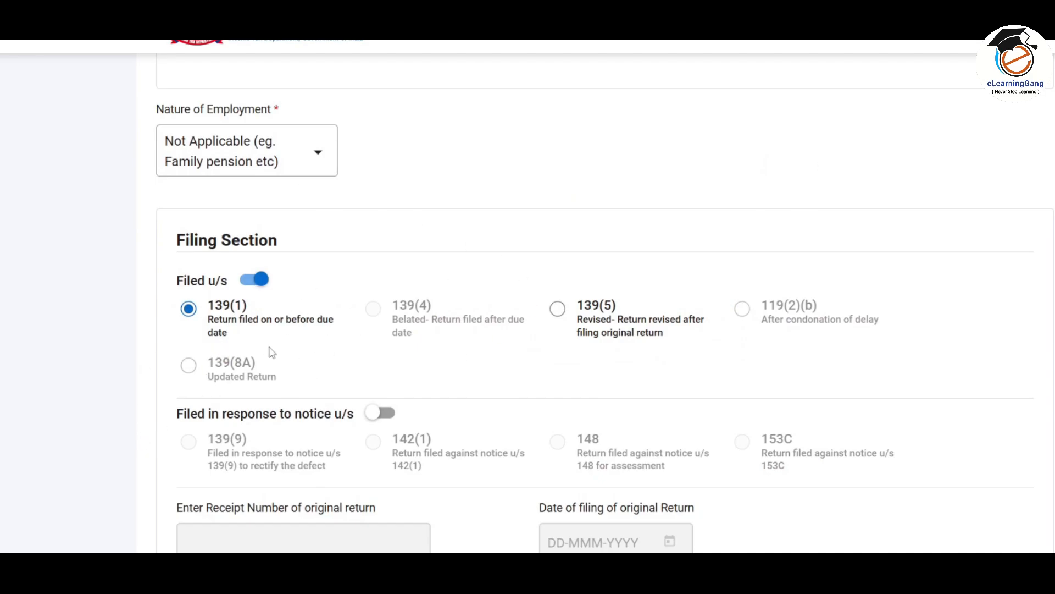
Answer No to question A23 on Form 10-IEA for AY 2024-25
{"action": "scroll", "coordinate": [310, 312], "scroll_direction": "down", "scroll_amount": 8}
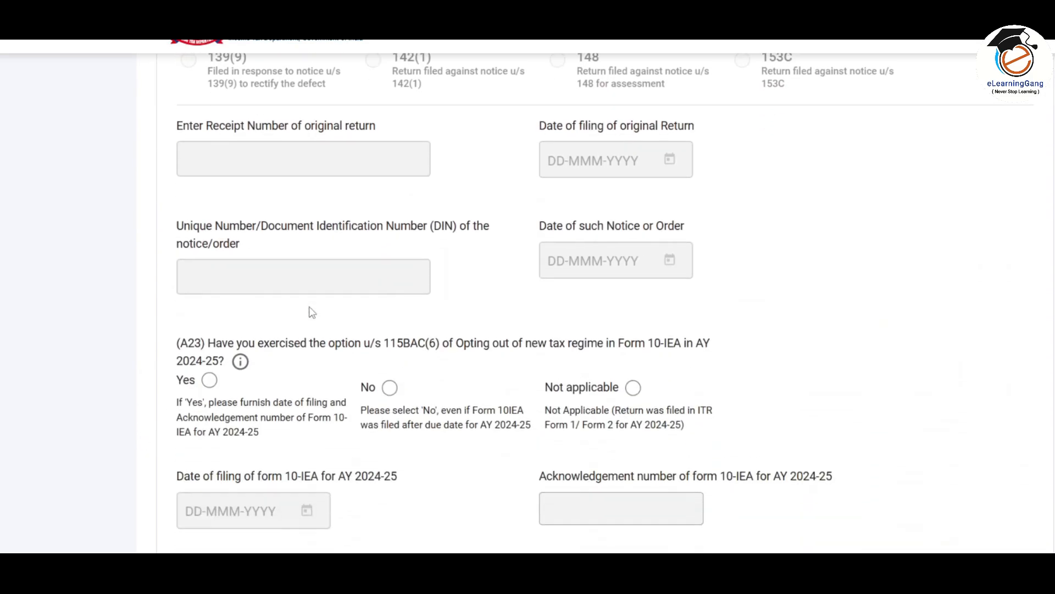
{"action": "scroll", "coordinate": [311, 312], "scroll_direction": "down", "scroll_amount": 3}
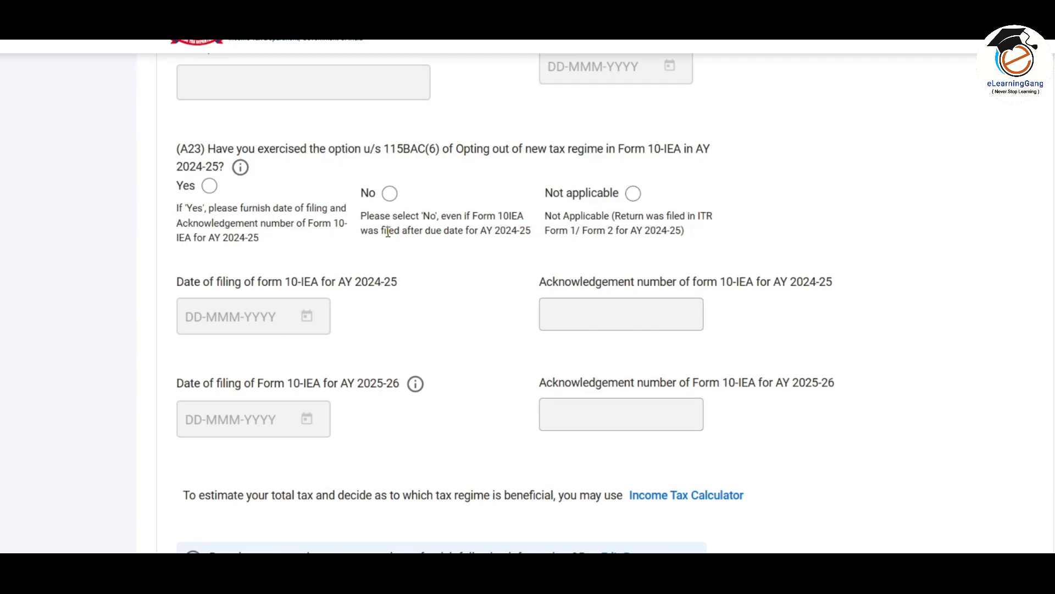
{"action": "left_click", "coordinate": [391, 196]}
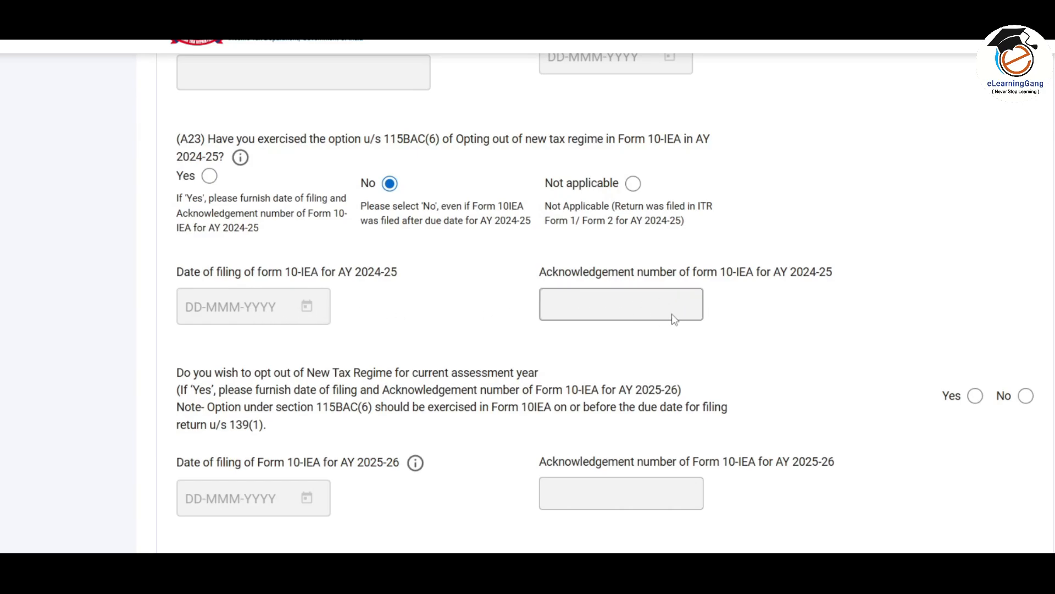
Stay in the new tax regime, review the refund bank account, and confirm Part A General
{"action": "scroll", "coordinate": [604, 307], "scroll_direction": "down", "scroll_amount": 3}
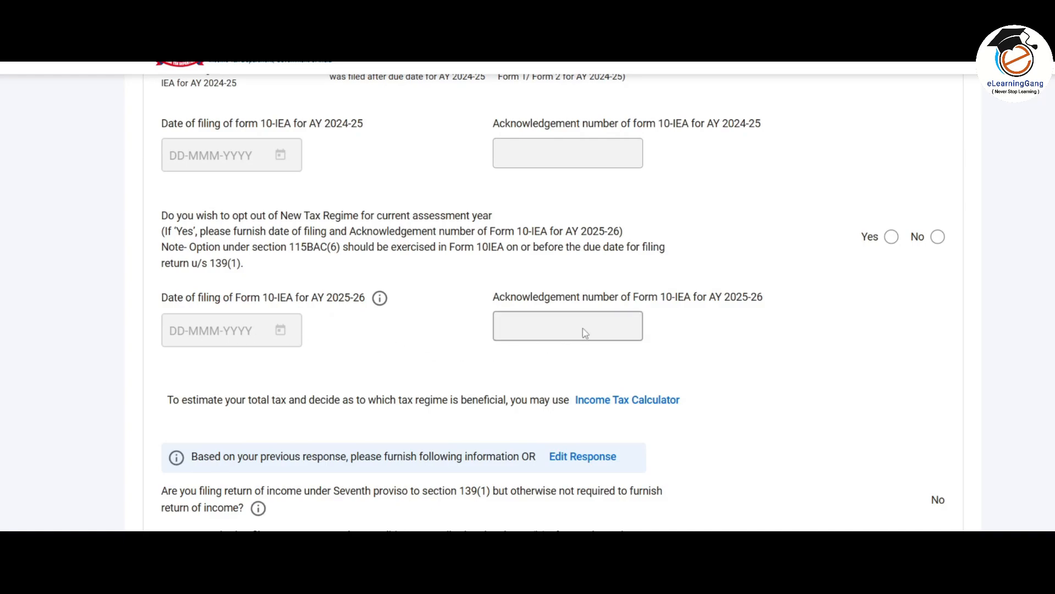
{"action": "left_click", "coordinate": [937, 237]}
{"action": "scroll", "coordinate": [855, 297], "scroll_direction": "down", "scroll_amount": 5}
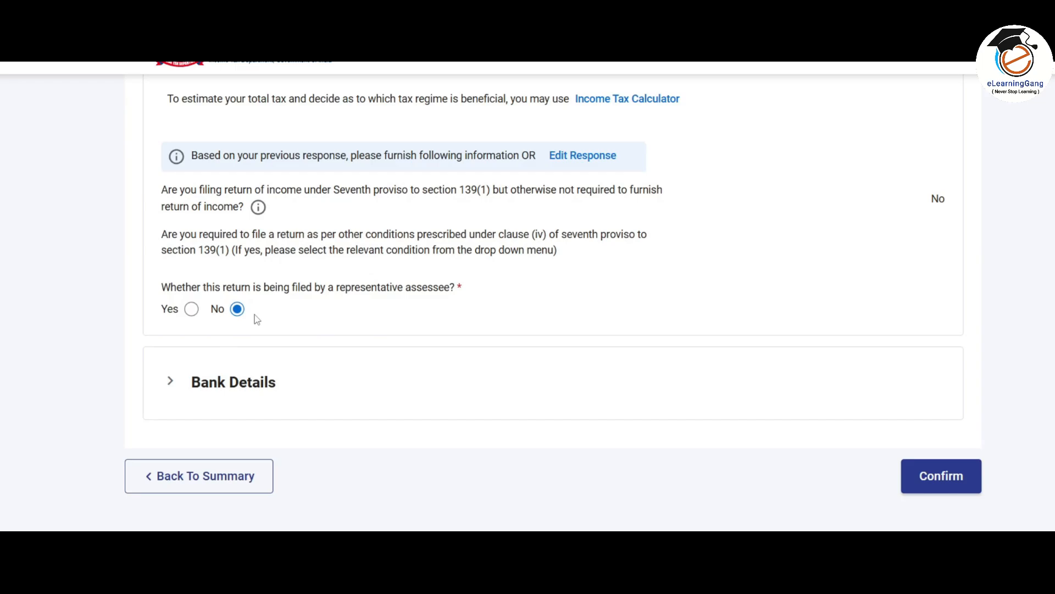
{"action": "scroll", "coordinate": [320, 259], "scroll_direction": "down", "scroll_amount": 1}
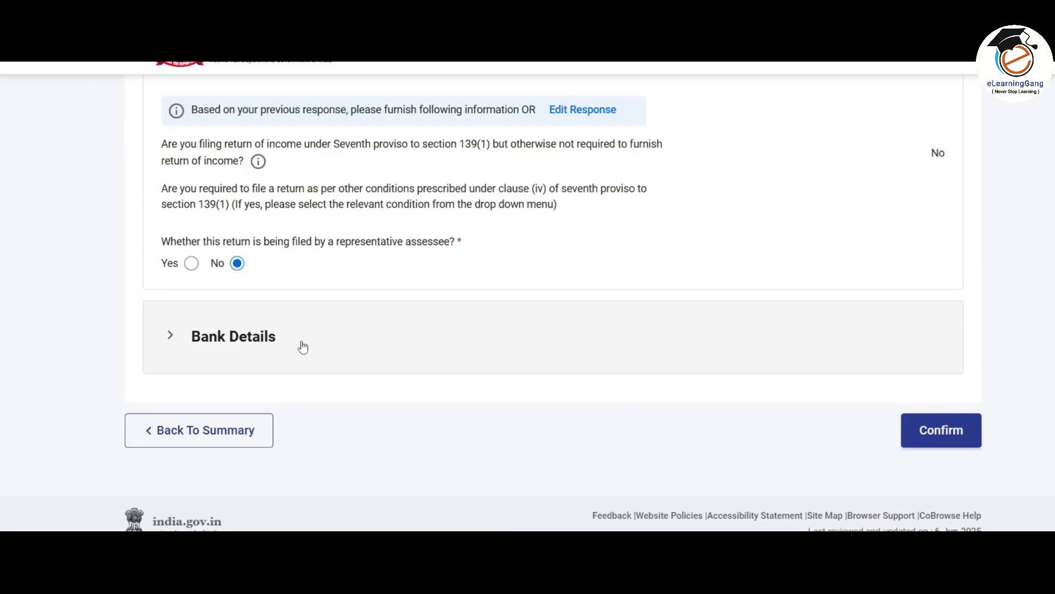
{"action": "left_click", "coordinate": [302, 346]}
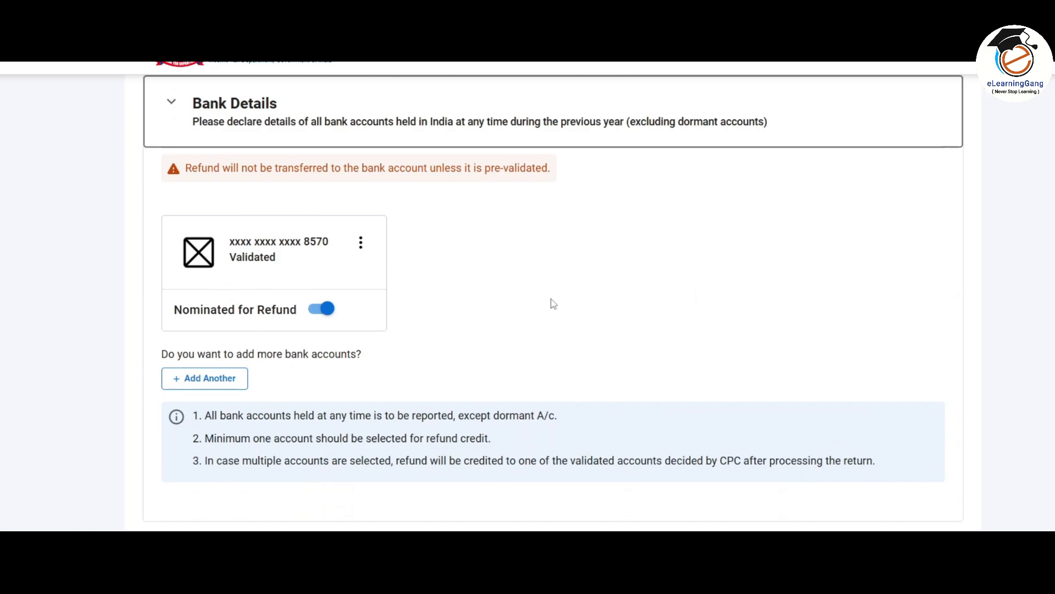
{"action": "scroll", "coordinate": [553, 303], "scroll_direction": "down", "scroll_amount": 3}
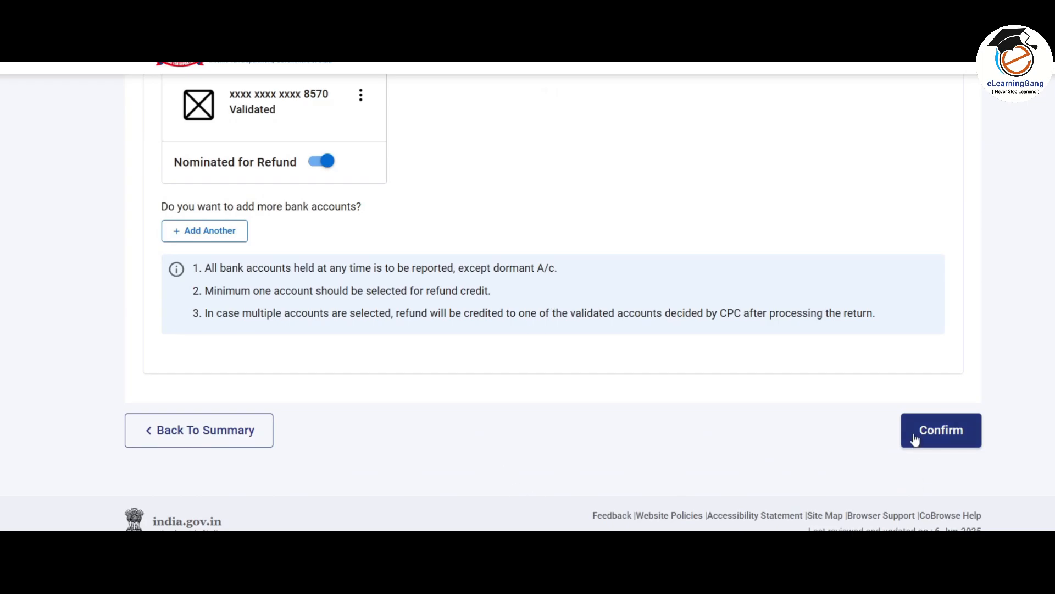
{"action": "left_click", "coordinate": [916, 442]}
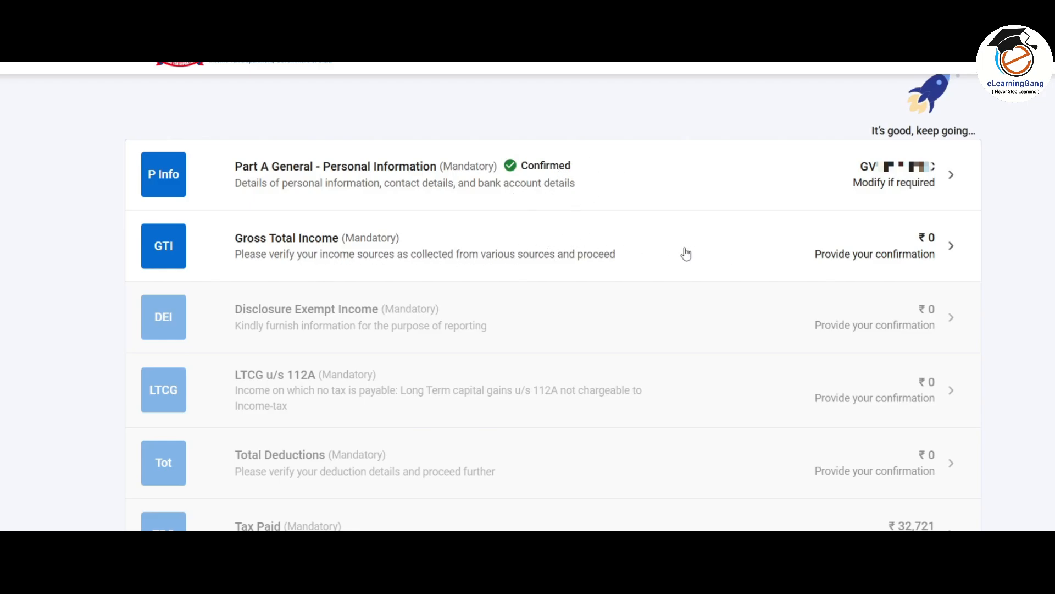
Open the Gross Total Income schedule and dismiss the salary Not Applicable notice
{"action": "left_click", "coordinate": [702, 253]}
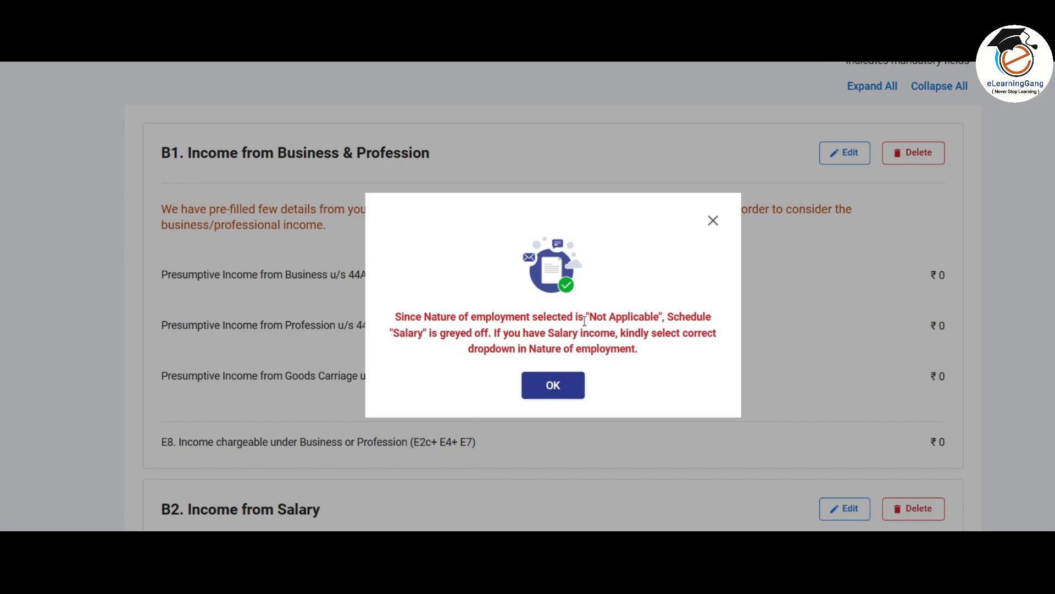
{"action": "left_click", "coordinate": [550, 386]}
{"action": "scroll", "coordinate": [259, 159], "scroll_direction": "down", "scroll_amount": 3}
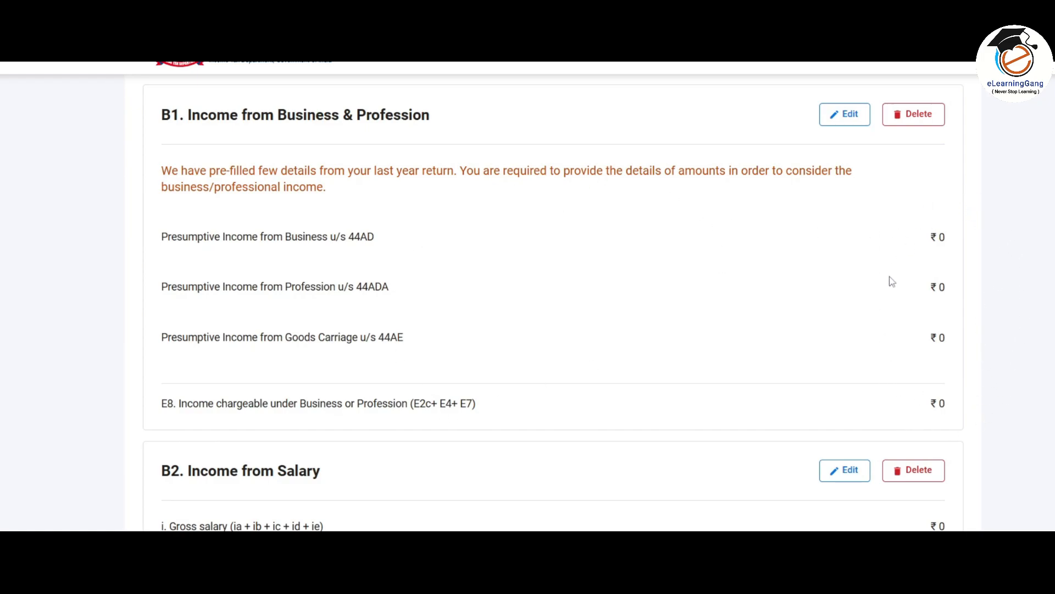
Edit B1 business income, expand the 44AD presumptive income details, and add another business entry
{"action": "left_click", "coordinate": [844, 116]}
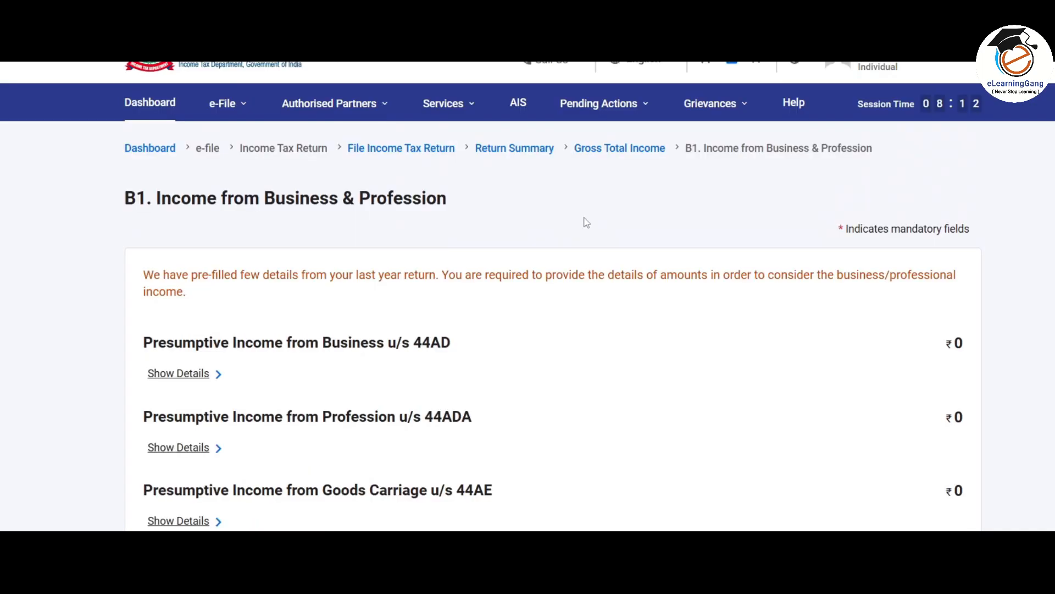
{"action": "scroll", "coordinate": [586, 222], "scroll_direction": "down", "scroll_amount": 2}
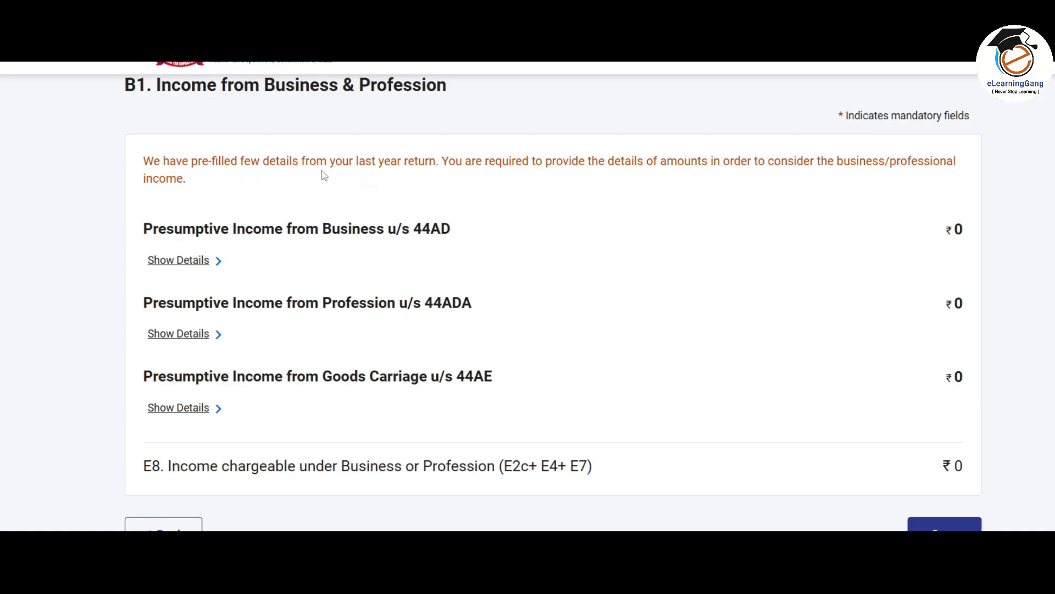
{"action": "scroll", "coordinate": [324, 176], "scroll_direction": "down", "scroll_amount": 2}
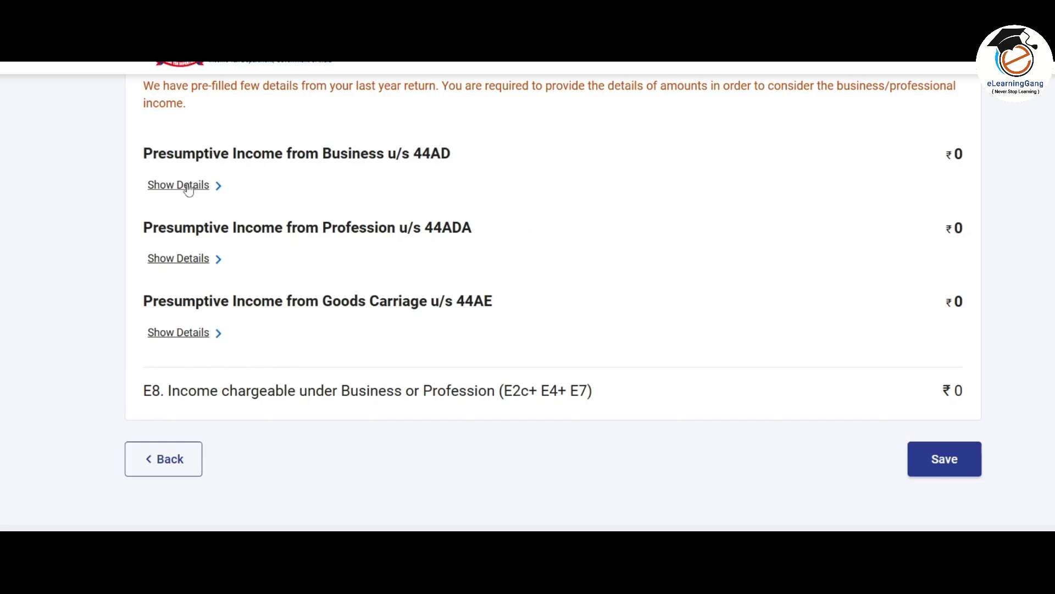
{"action": "left_click", "coordinate": [208, 187]}
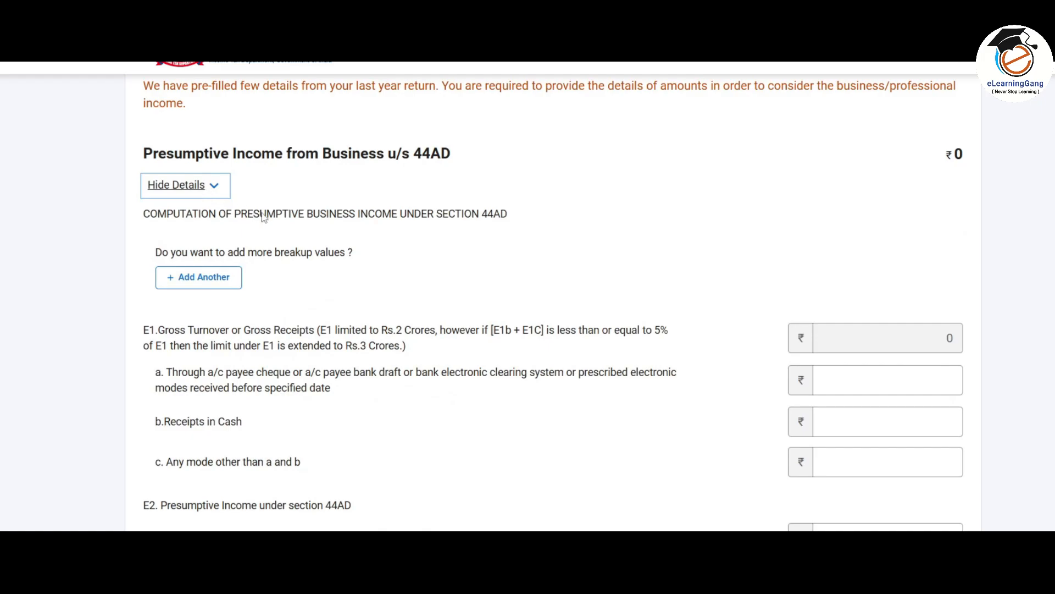
{"action": "scroll", "coordinate": [263, 217], "scroll_direction": "down", "scroll_amount": 3}
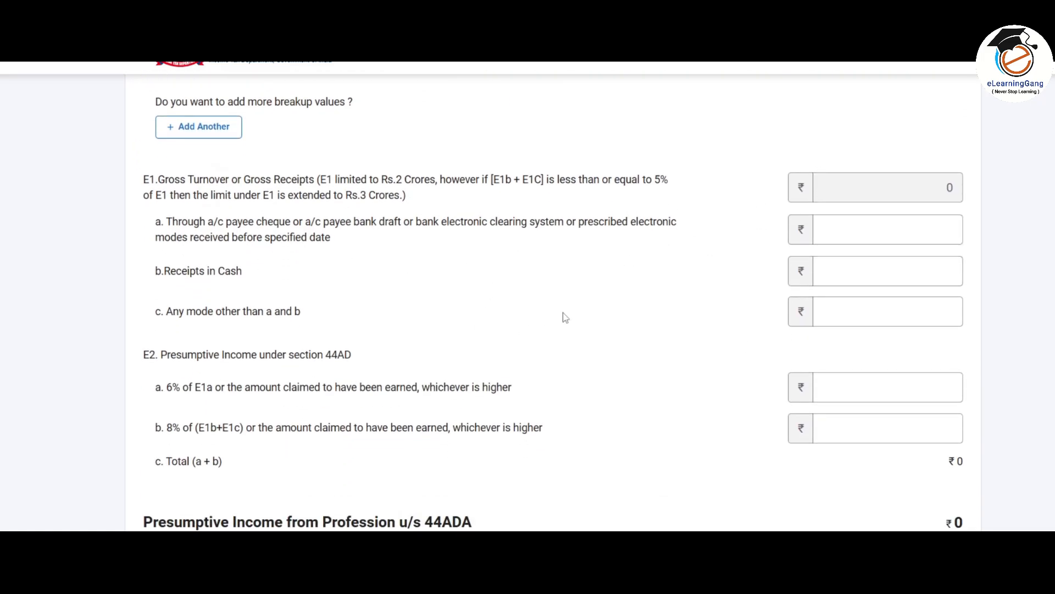
{"action": "scroll", "coordinate": [562, 312], "scroll_direction": "up", "scroll_amount": 2}
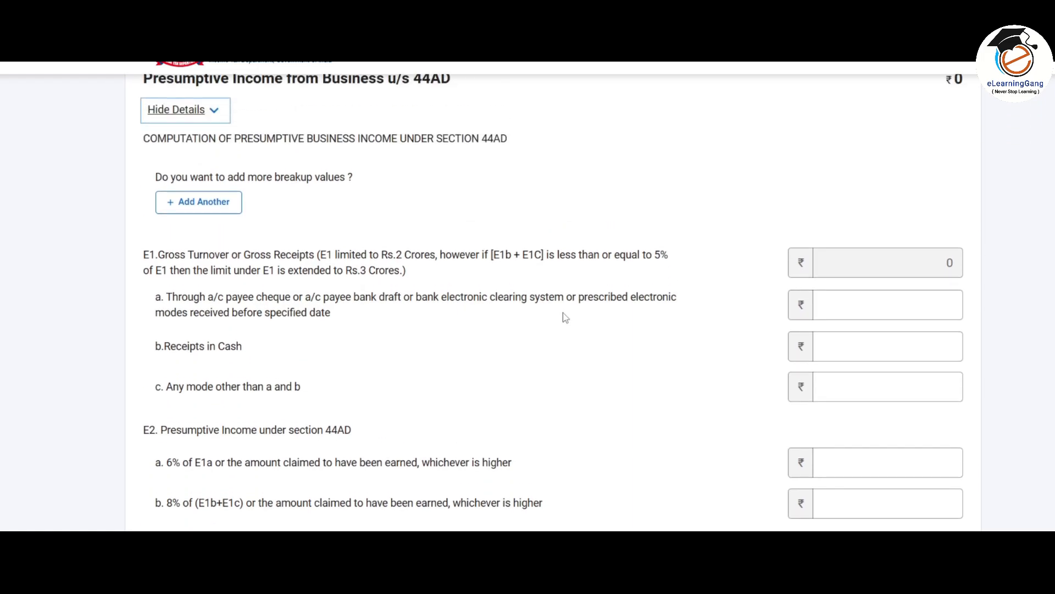
{"action": "scroll", "coordinate": [432, 306], "scroll_direction": "down", "scroll_amount": 3}
{"action": "scroll", "coordinate": [434, 305], "scroll_direction": "up", "scroll_amount": 3}
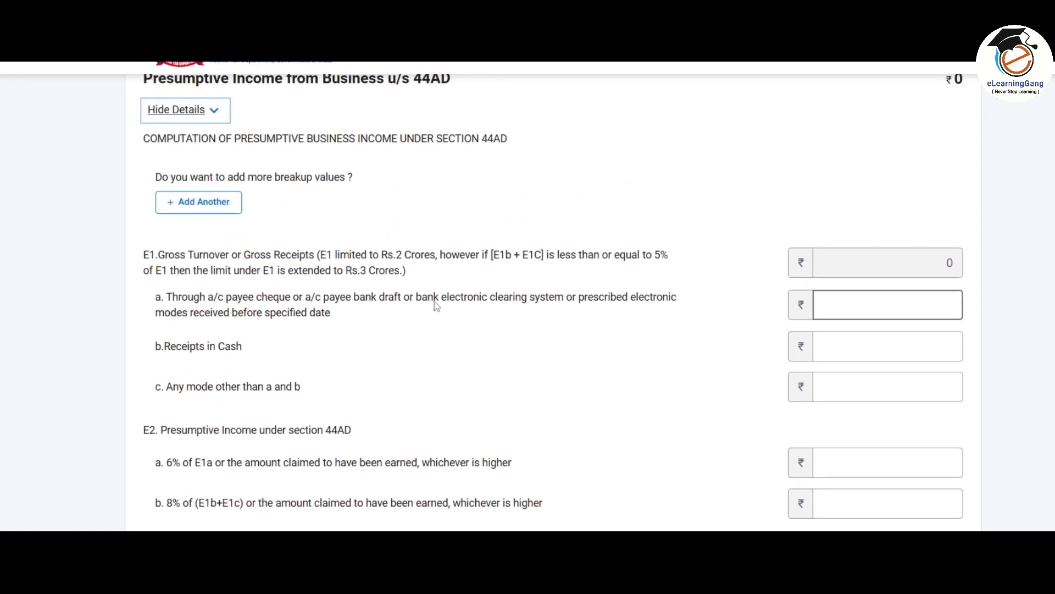
{"action": "left_click", "coordinate": [208, 208]}
Name the business 'Demo Business' with business code 09028-Retail sale of other products n.e.c
{"action": "left_click", "coordinate": [221, 279]}
{"action": "type", "text": "Demo Business"}
{"action": "left_click", "coordinate": [558, 282]}
{"action": "scroll", "coordinate": [555, 406], "scroll_direction": "down", "scroll_amount": 2}
{"action": "scroll", "coordinate": [555, 407], "scroll_direction": "down", "scroll_amount": 5}
{"action": "left_click", "coordinate": [544, 287]}
{"action": "left_click", "coordinate": [544, 288]}
{"action": "scroll", "coordinate": [546, 379], "scroll_direction": "down", "scroll_amount": 10}
{"action": "scroll", "coordinate": [553, 385], "scroll_direction": "down", "scroll_amount": 5}
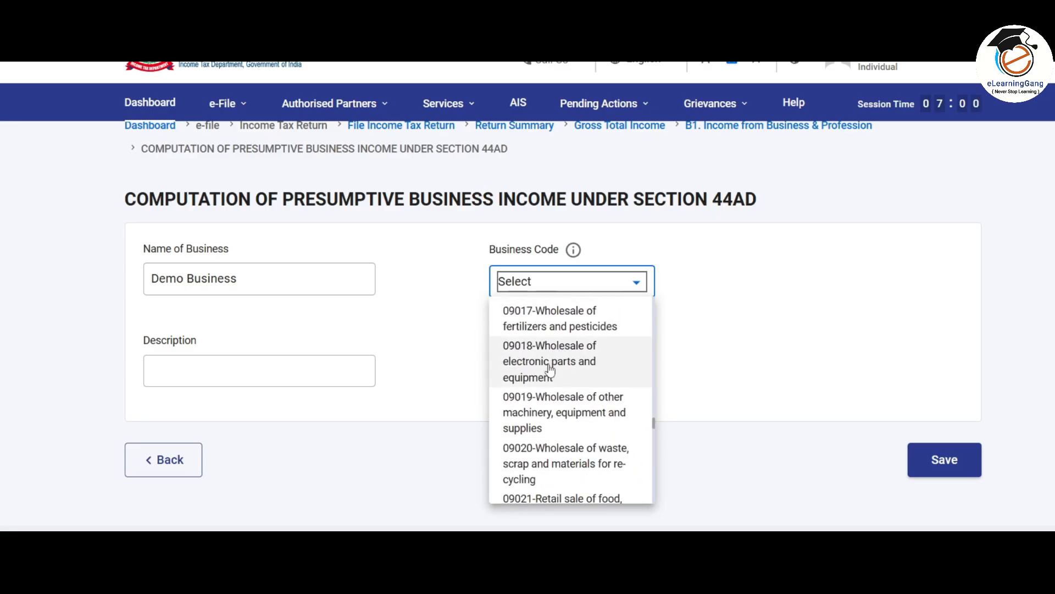
{"action": "left_click", "coordinate": [549, 370]}
{"action": "left_click", "coordinate": [601, 311]}
{"action": "scroll", "coordinate": [549, 412], "scroll_direction": "down", "scroll_amount": 5}
{"action": "left_click", "coordinate": [550, 481]}
Describe it as 'Fire Alarm & Services' and save the business entry
{"action": "left_click", "coordinate": [257, 379]}
{"action": "type", "text": "Fire Alarm & Services"}
{"action": "left_click", "coordinate": [692, 383]}
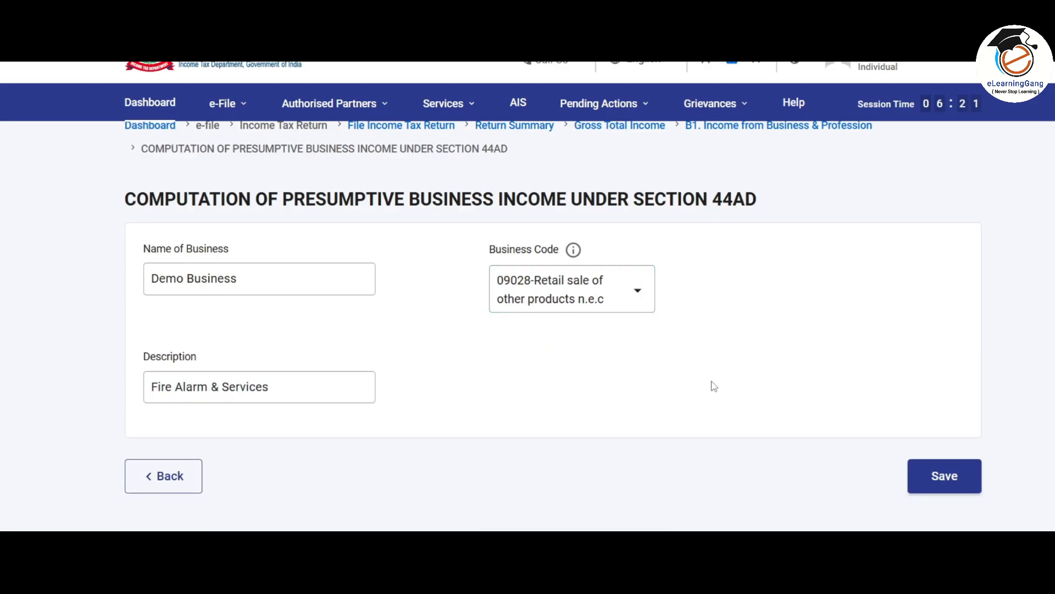
{"action": "left_click", "coordinate": [953, 479]}
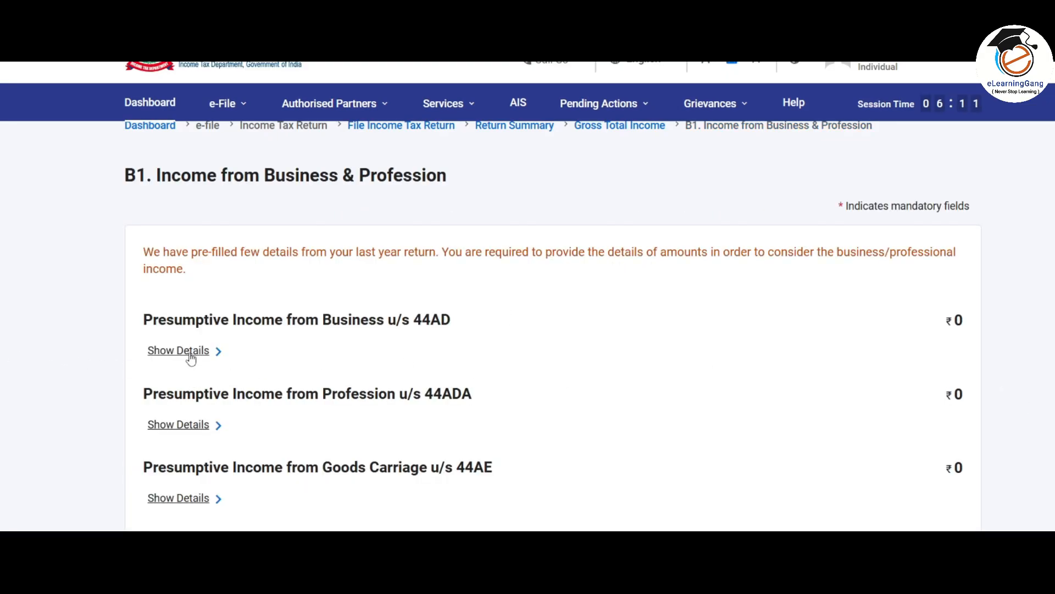
Check the Demo Business entry under 44AD, then switch to the Excel trading account sheet
{"action": "left_click", "coordinate": [196, 357]}
{"action": "scroll", "coordinate": [596, 365], "scroll_direction": "down", "scroll_amount": 3}
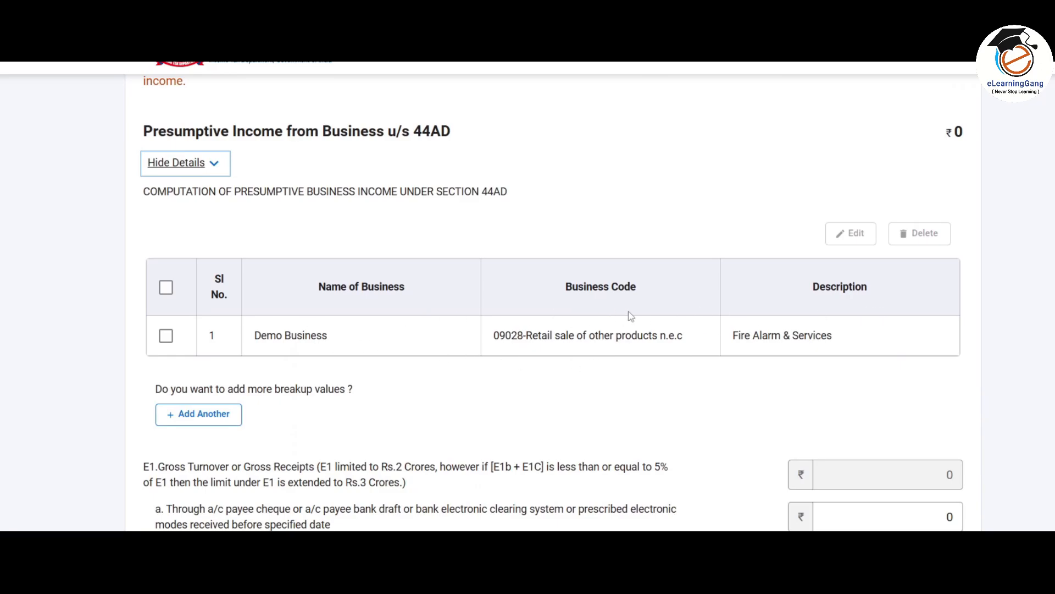
{"action": "scroll", "coordinate": [620, 317], "scroll_direction": "down", "scroll_amount": 4}
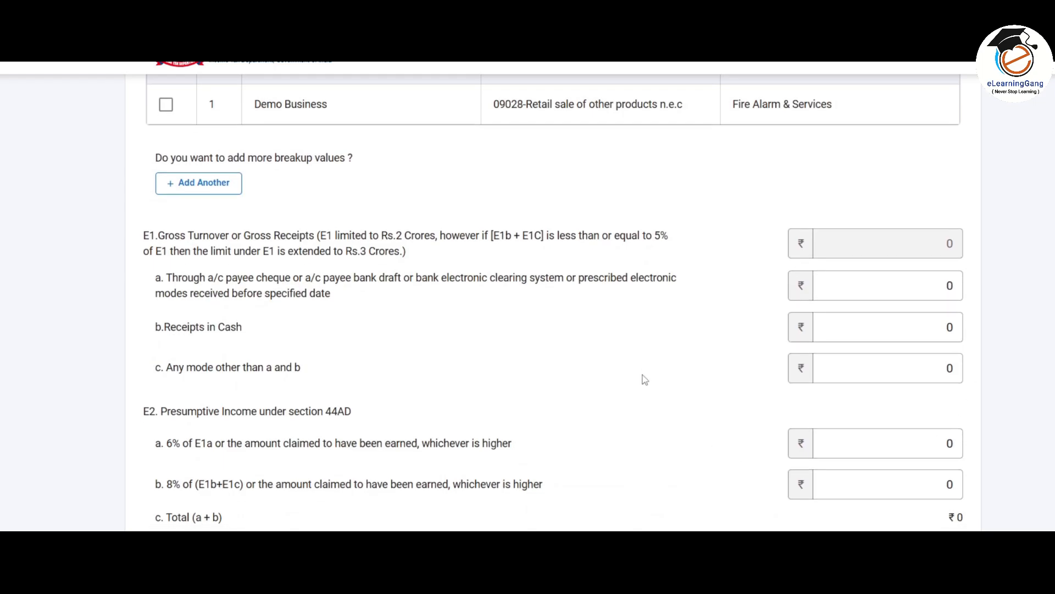
{"action": "scroll", "coordinate": [645, 378], "scroll_direction": "down", "scroll_amount": 1}
{"action": "left_click", "coordinate": [708, 580]}
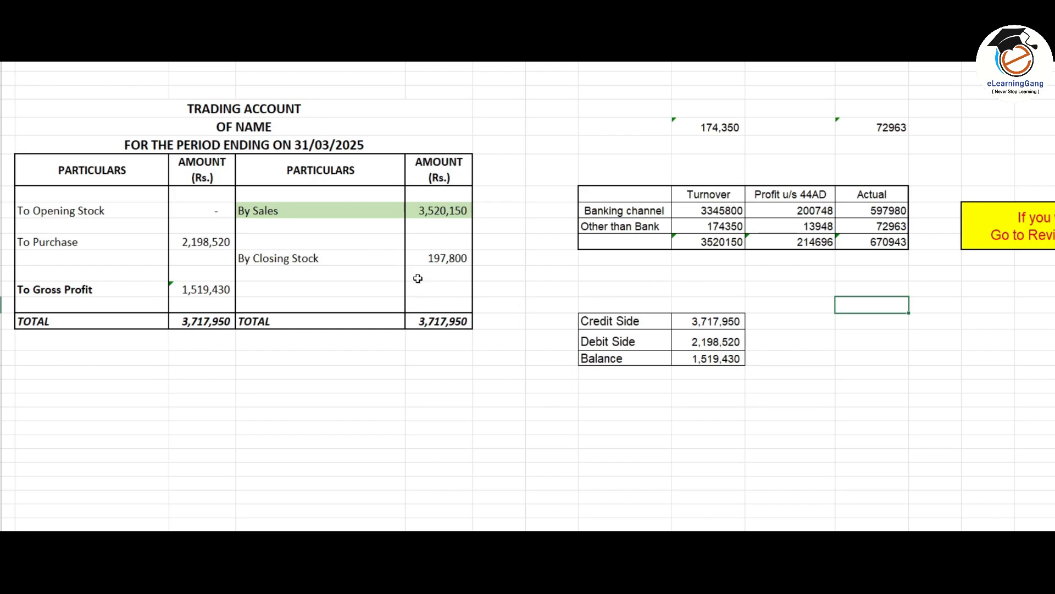
Check the trading account's sales of 3,520,150: 3345800 via banking channels plus 174350 in cash
{"action": "left_click", "coordinate": [441, 212]}
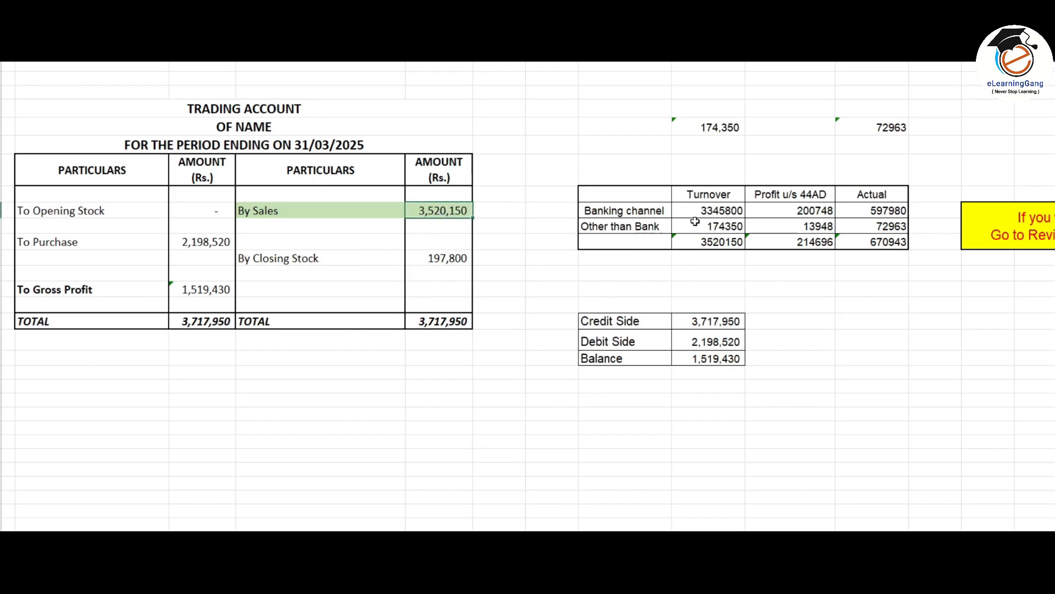
{"action": "left_click", "coordinate": [718, 211]}
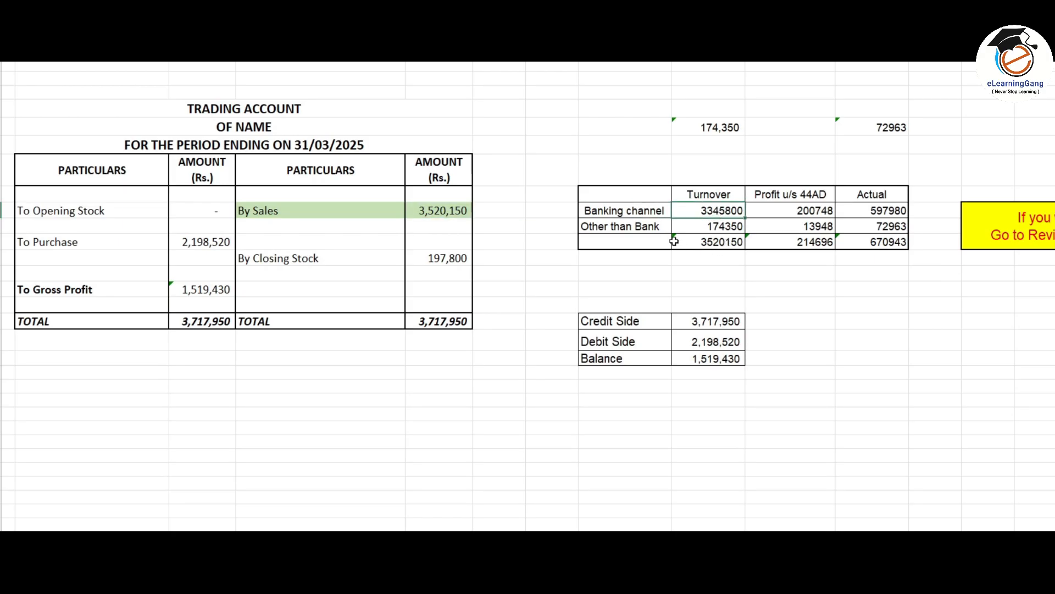
{"action": "left_click", "coordinate": [723, 228]}
{"action": "left_click", "coordinate": [728, 243]}
{"action": "key", "text": "alt+Tab"}
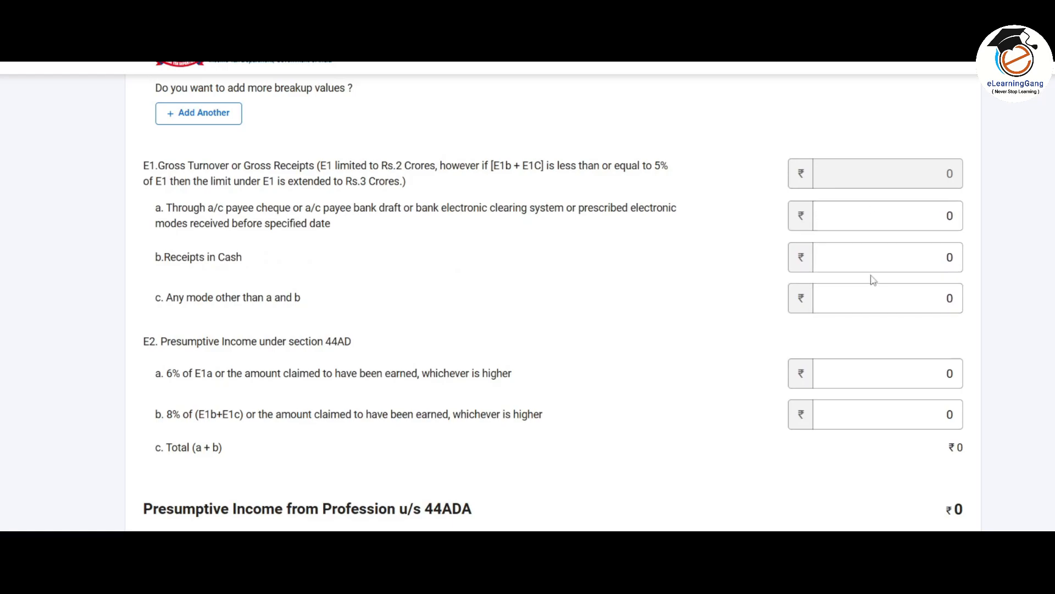
Enter 3345800 as E1a receipts through banking channels
{"action": "left_click", "coordinate": [867, 204]}
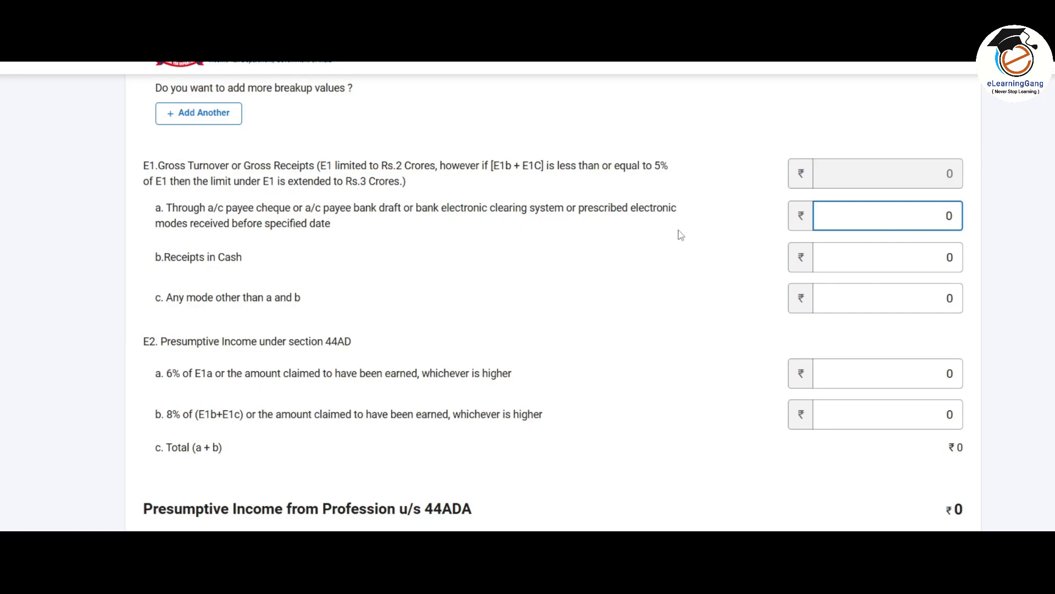
{"action": "left_click", "coordinate": [855, 259]}
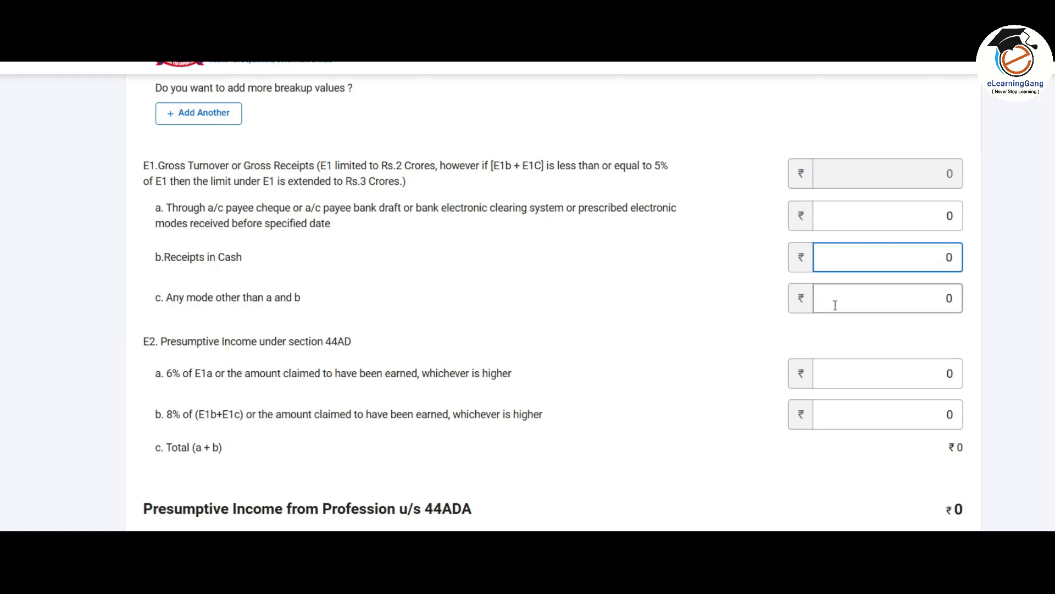
{"action": "left_click", "coordinate": [873, 304]}
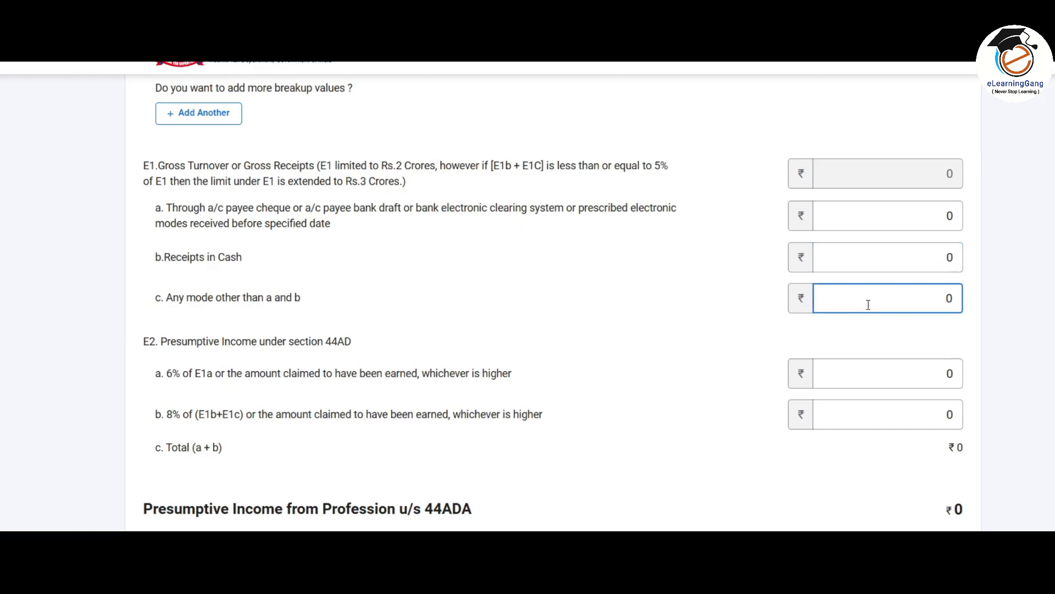
{"action": "left_click", "coordinate": [842, 222]}
{"action": "left_click", "coordinate": [846, 252]}
{"action": "left_click", "coordinate": [848, 218]}
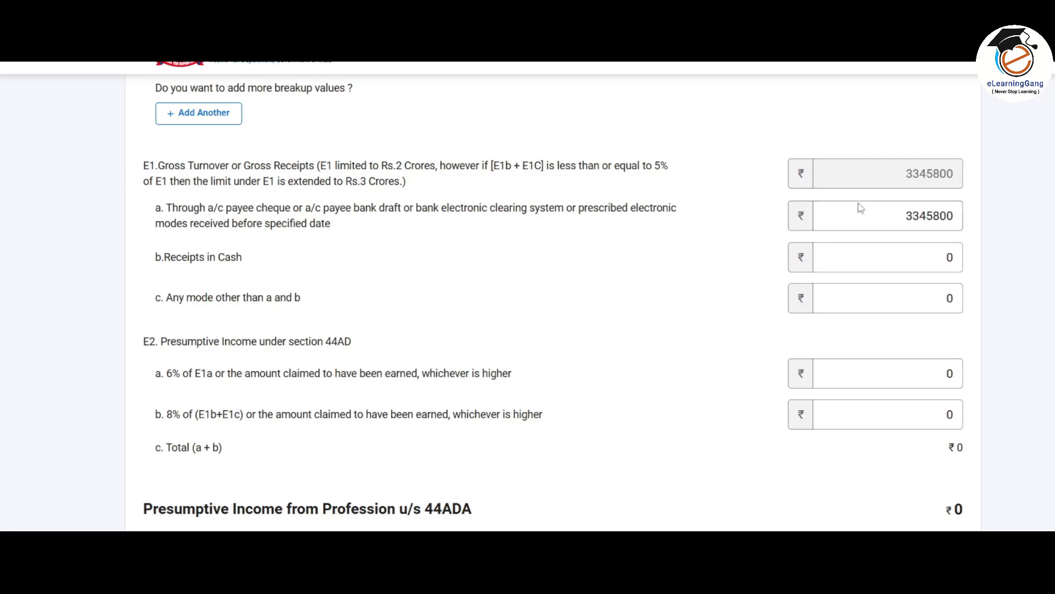
{"action": "key", "text": "alt+Tab"}
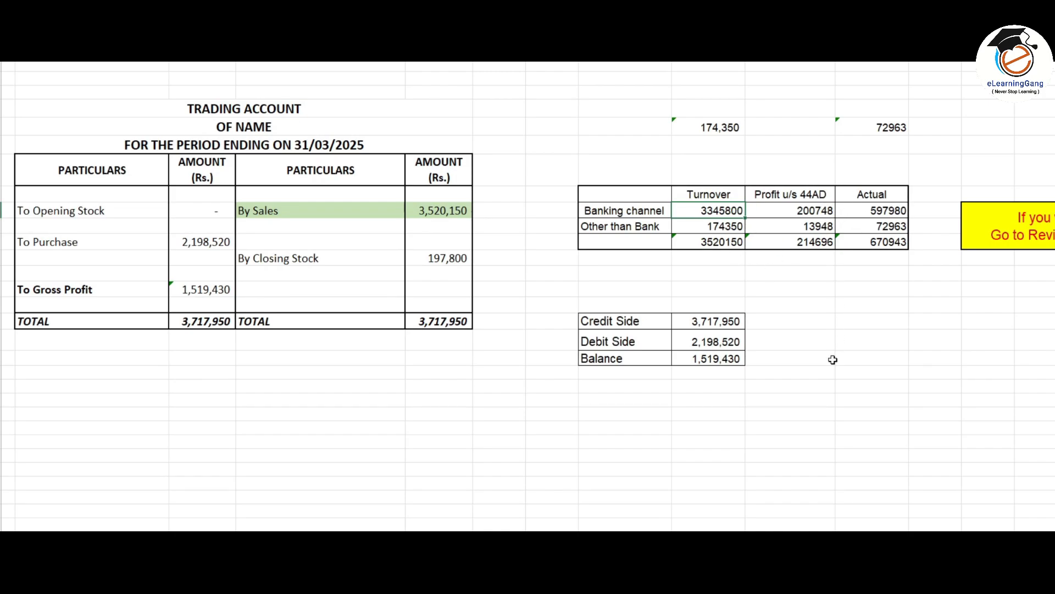
{"action": "key", "text": "alt+Tab"}
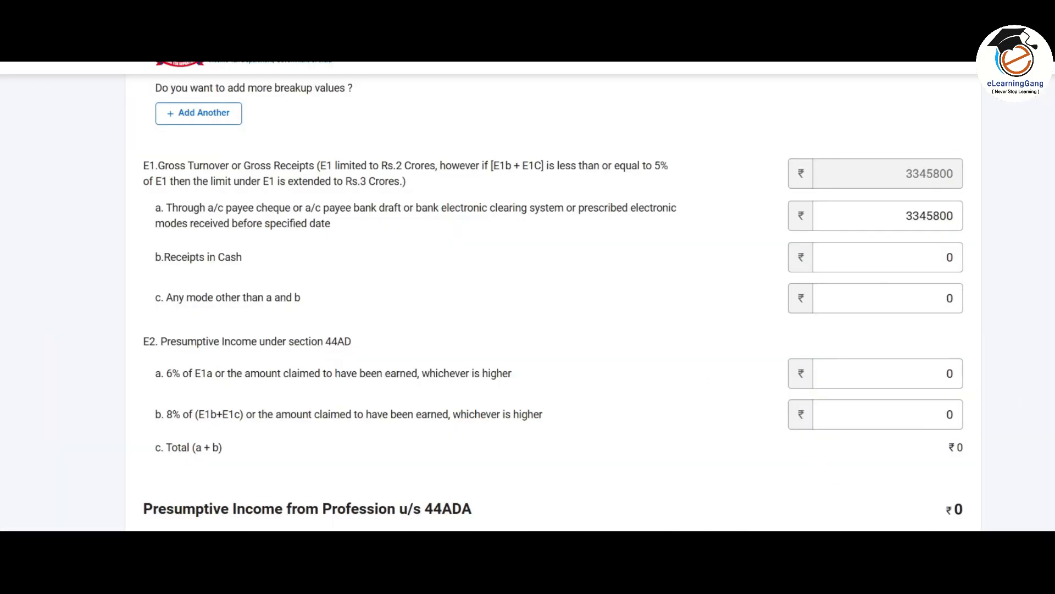
{"action": "left_click", "coordinate": [899, 216]}
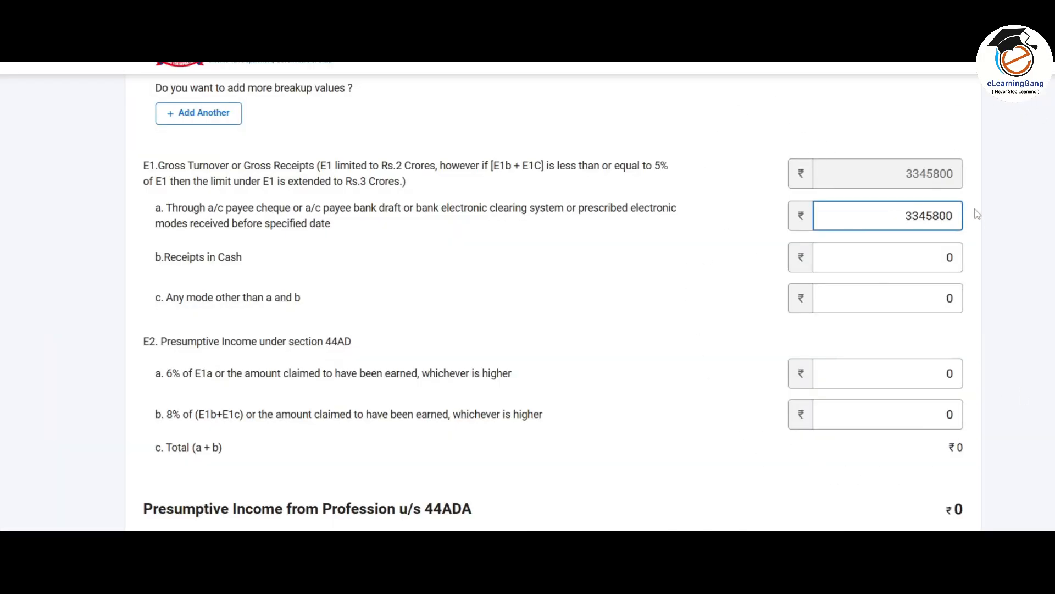
{"action": "left_click", "coordinate": [916, 258]}
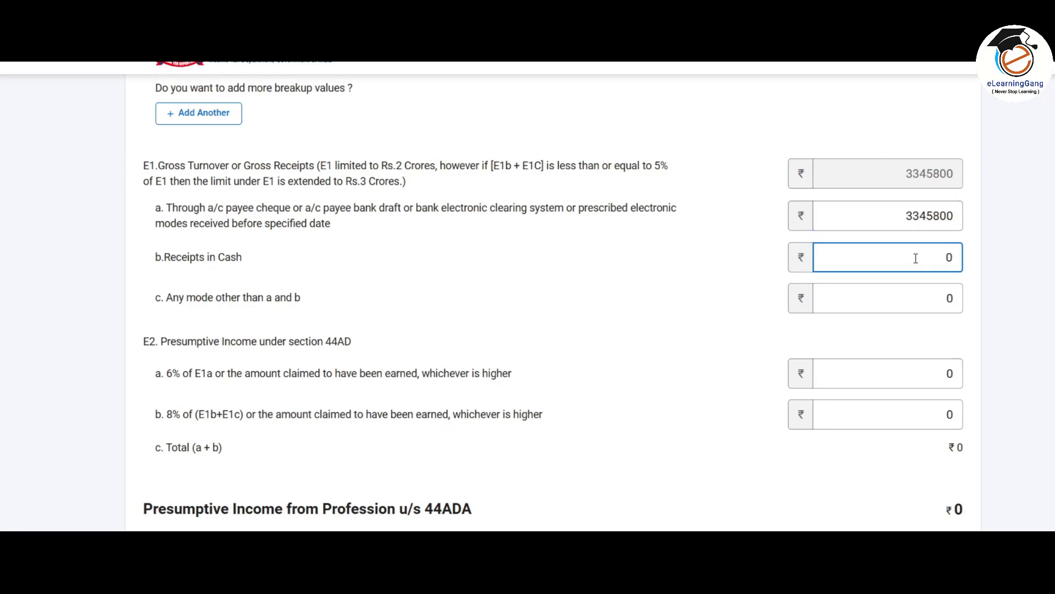
Copy 174350 from the spreadsheet into E1b Receipts in Cash, giving gross turnover 3520150
{"action": "key", "text": "alt+Tab"}
{"action": "left_click", "coordinate": [726, 227]}
{"action": "key", "text": "alt+Tab"}
{"action": "type", "text": "174350"}
{"action": "left_click", "coordinate": [859, 300]}
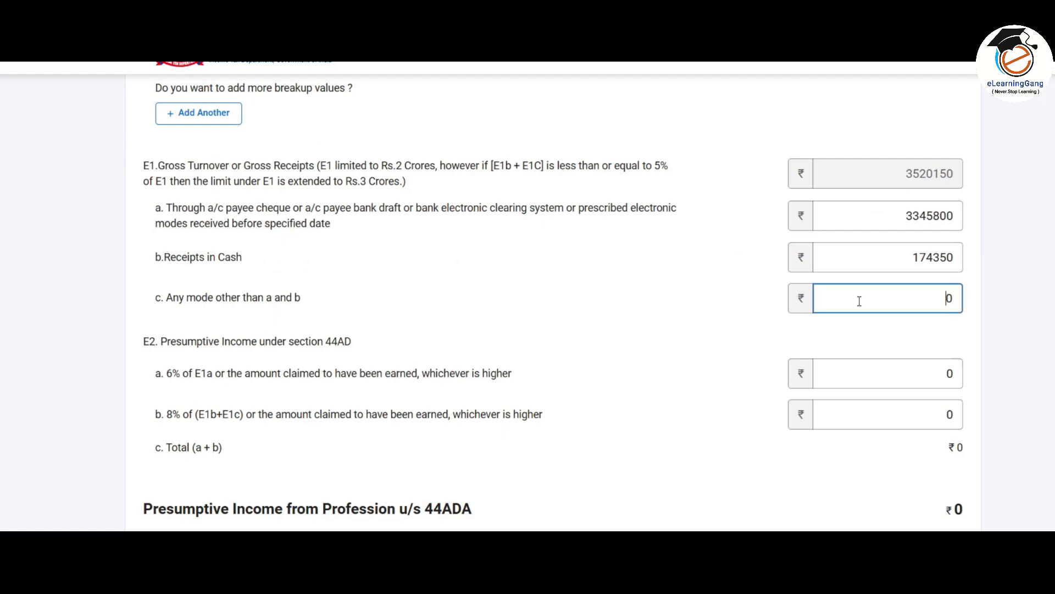
{"action": "scroll", "coordinate": [740, 257], "scroll_direction": "down", "scroll_amount": 1}
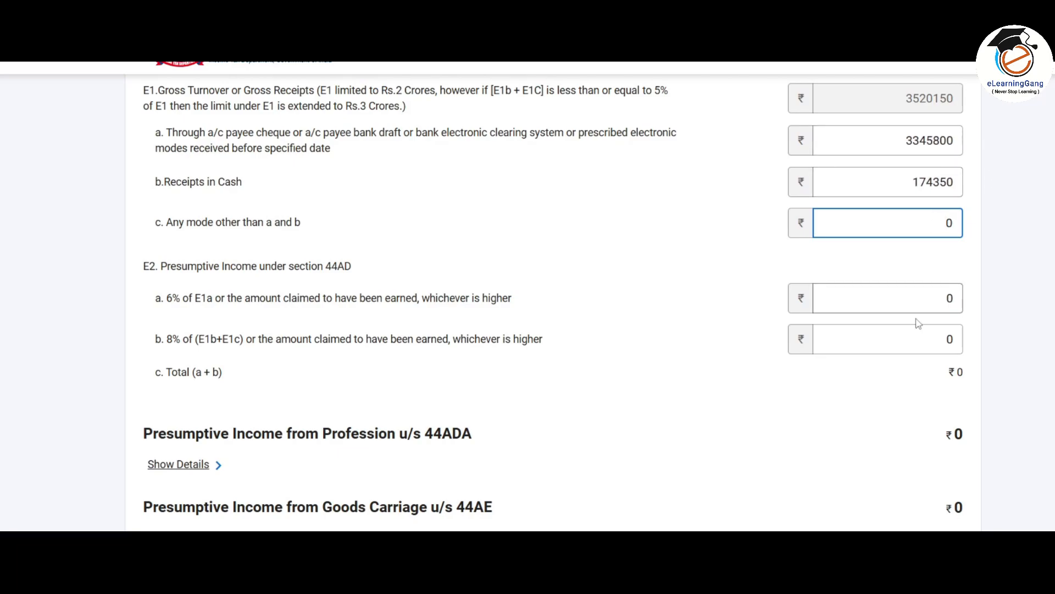
Copy the 597980 banking-channel profit from Excel into E2a, the 6% presumptive income
{"action": "left_click_drag", "start_coordinate": [904, 138], "coordinate": [965, 147]}
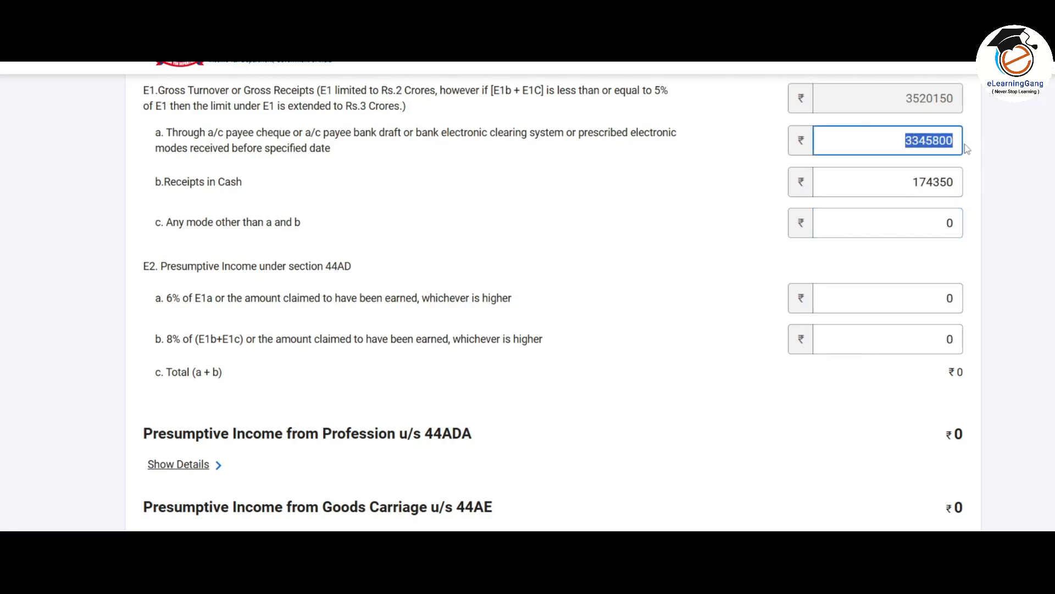
{"action": "left_click", "coordinate": [864, 297]}
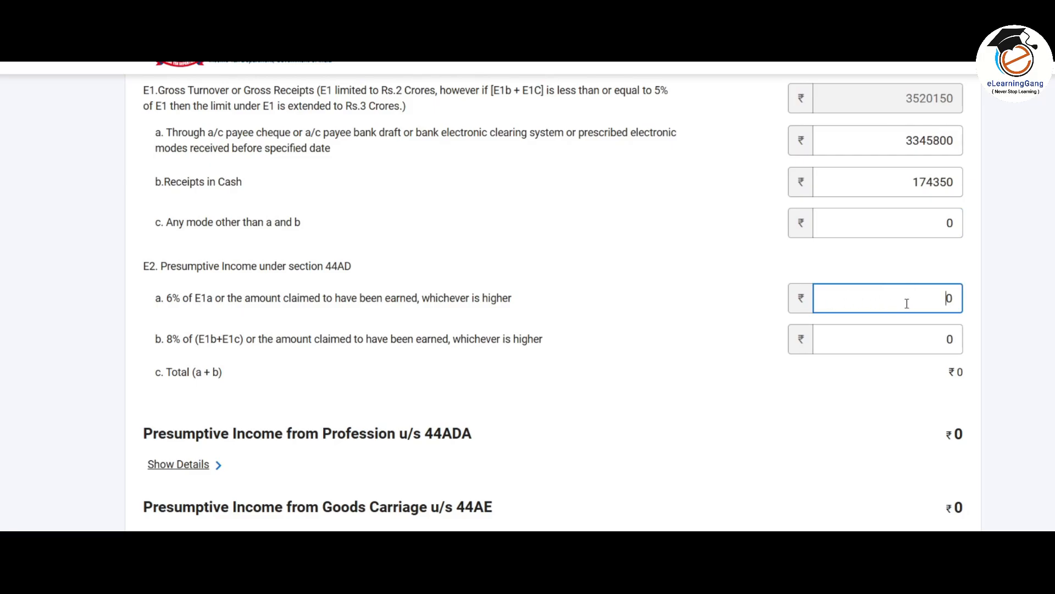
{"action": "key", "text": "alt+Tab"}
{"action": "left_click", "coordinate": [811, 215]}
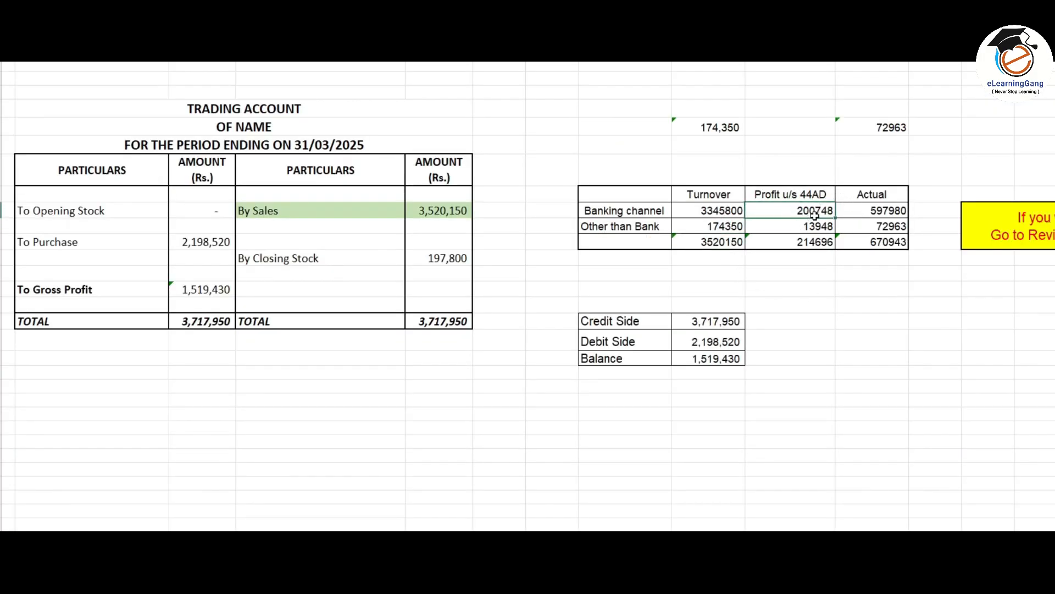
{"action": "left_click", "coordinate": [883, 210]}
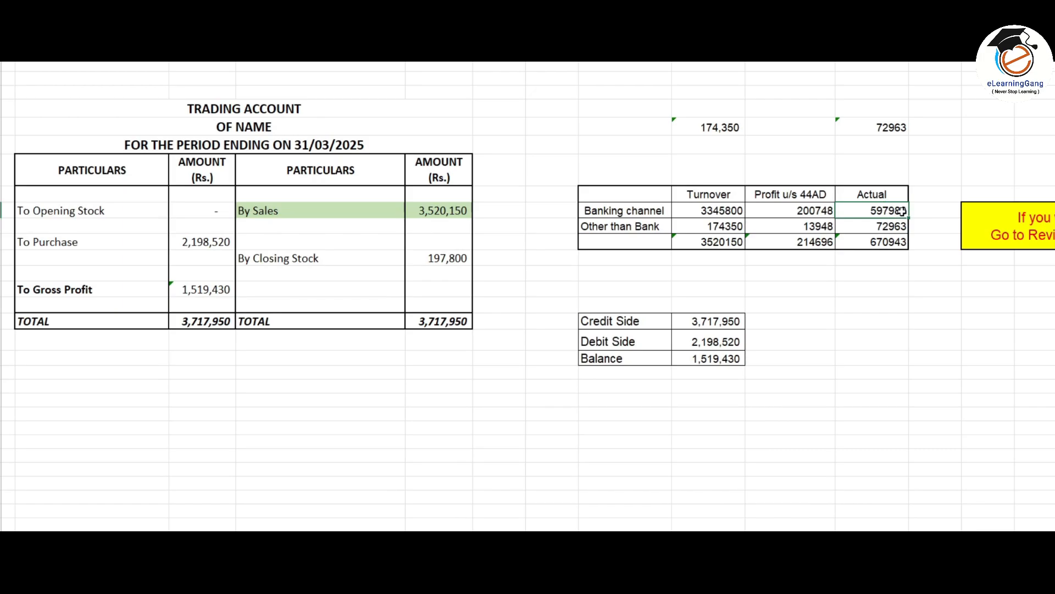
{"action": "key", "text": "alt+Tab"}
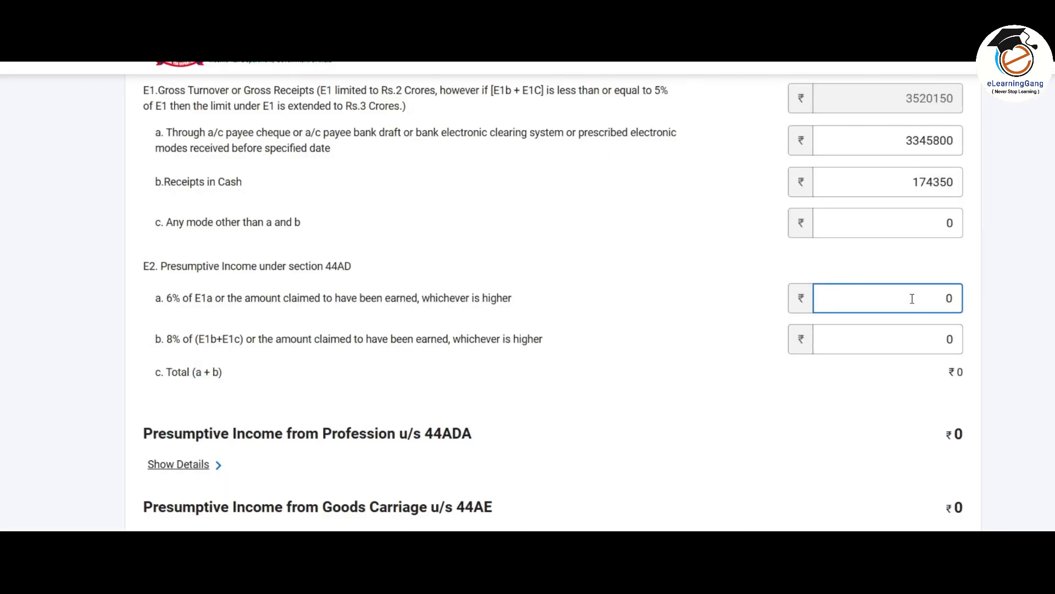
{"action": "key", "text": "alt+Tab"}
{"action": "key", "text": "alt+Tab"}
{"action": "type", "text": "798"}
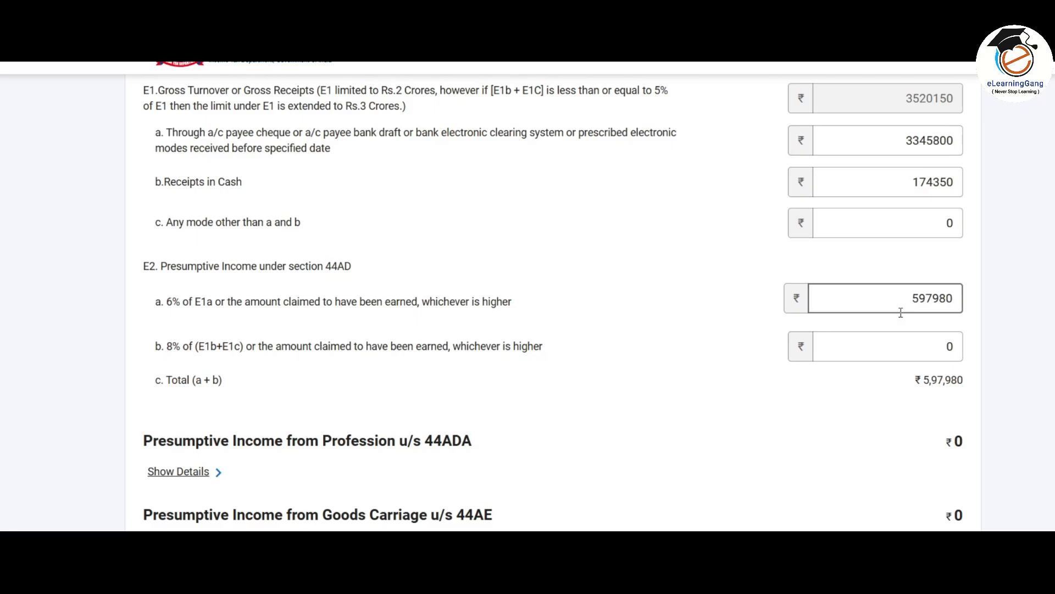
{"action": "key", "text": "alt+Tab"}
{"action": "left_click", "coordinate": [889, 243]}
{"action": "left_click", "coordinate": [885, 211]}
{"action": "key", "text": "ctrl+c"}
{"action": "key", "text": "alt+Tab"}
{"action": "left_click_drag", "start_coordinate": [905, 294], "coordinate": [970, 301]}
{"action": "left_click", "coordinate": [977, 297]}
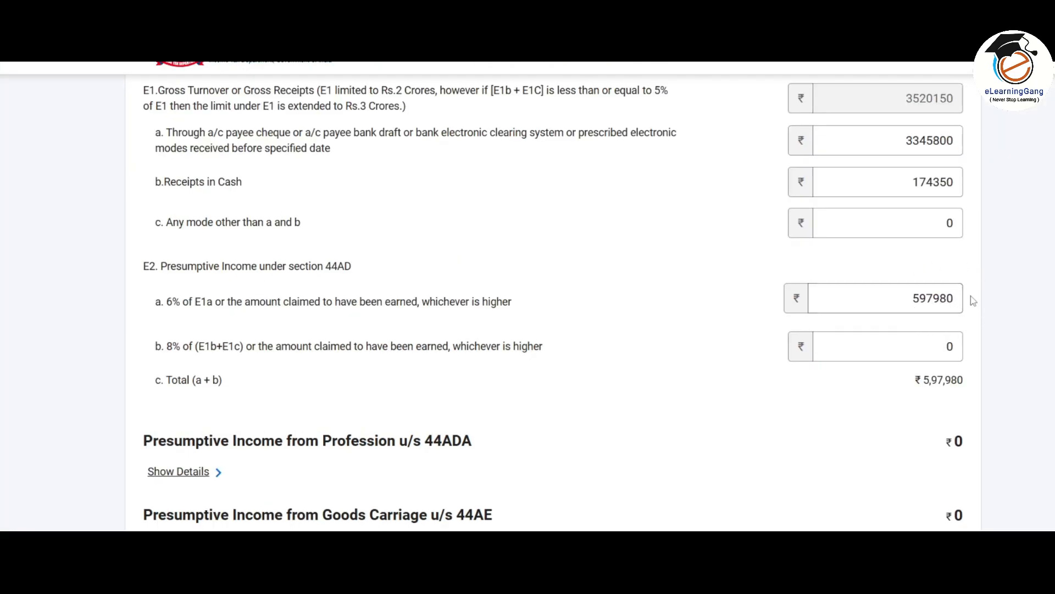
Paste the 72963 cash-receipt profit into E2b (8%), bringing the 44AD total to ₹6,70,943
{"action": "left_click", "coordinate": [890, 181]}
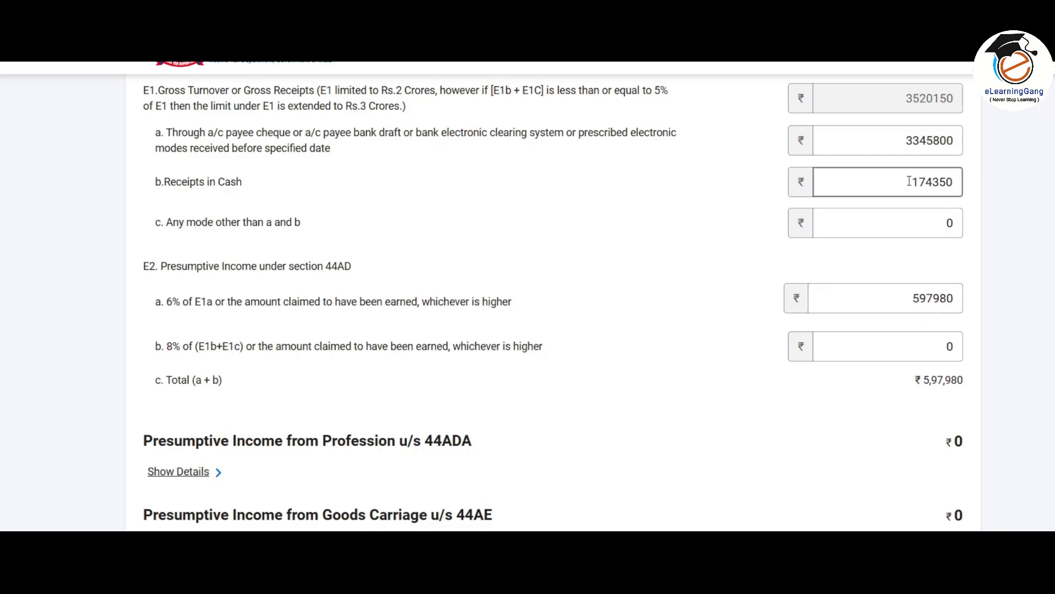
{"action": "left_click_drag", "start_coordinate": [891, 181], "coordinate": [984, 185]}
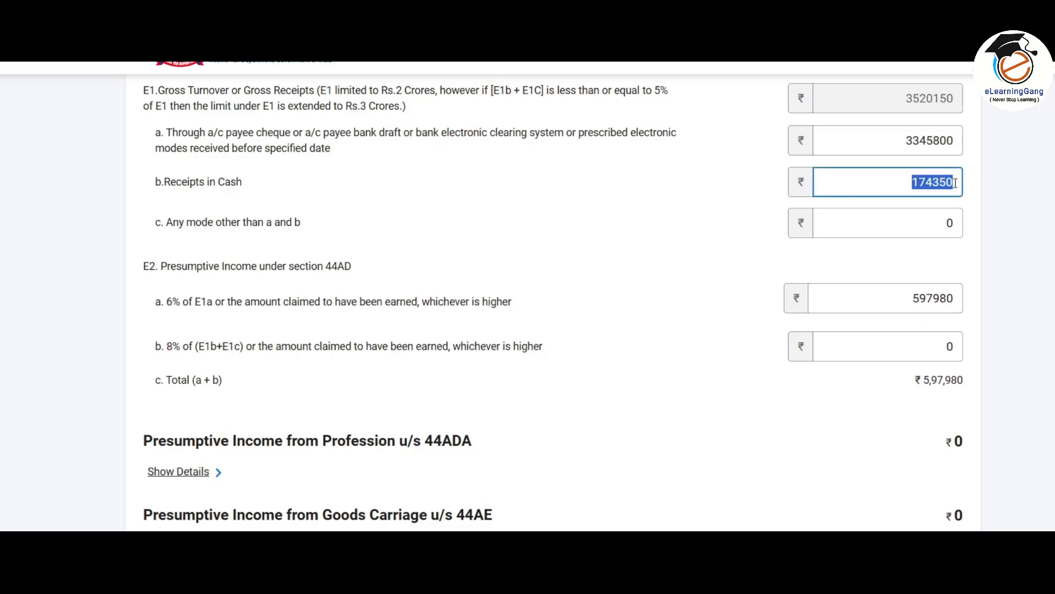
{"action": "left_click", "coordinate": [882, 353]}
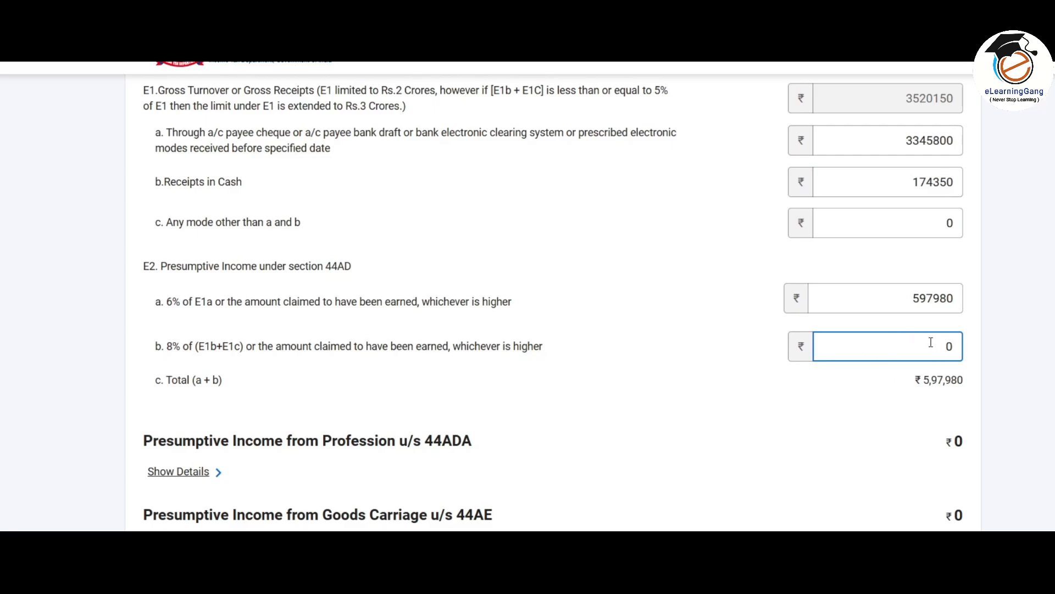
{"action": "key", "text": "alt+Tab"}
{"action": "left_click", "coordinate": [817, 226]}
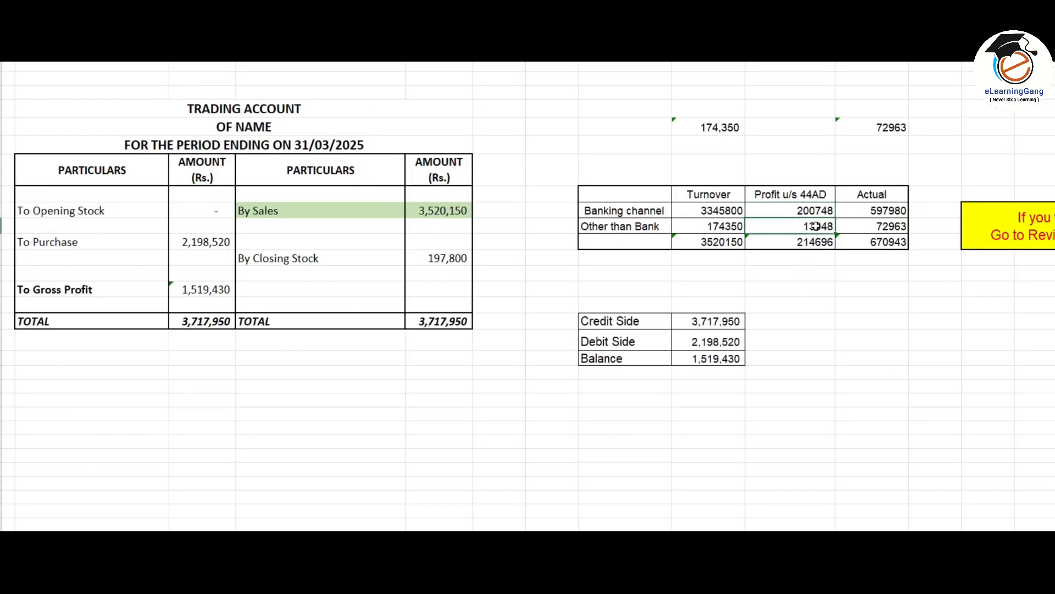
{"action": "left_click", "coordinate": [897, 228]}
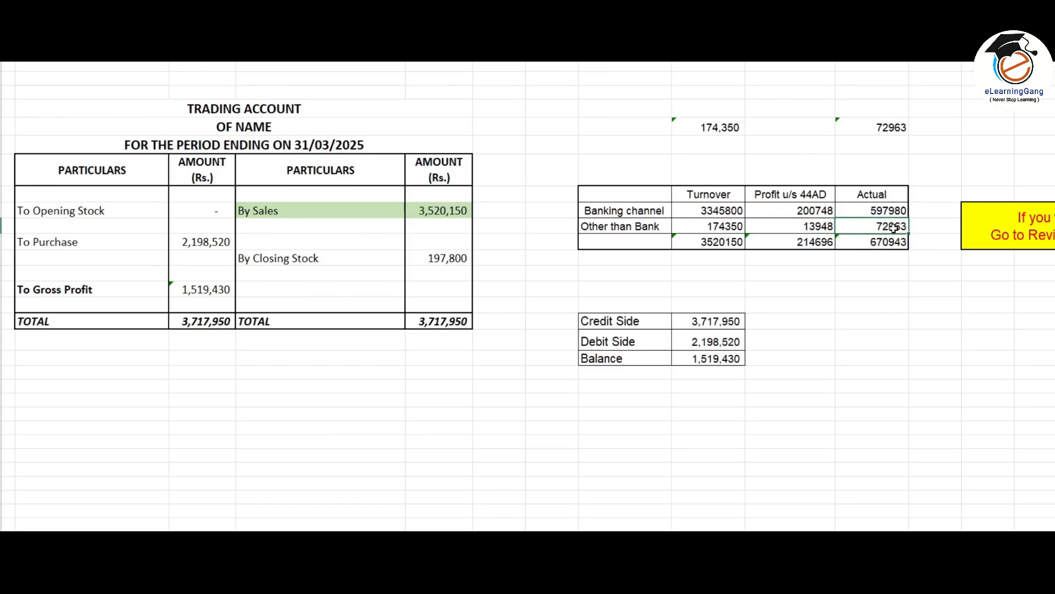
{"action": "key", "text": "alt+Tab"}
{"action": "key", "text": "ctrl+v"}
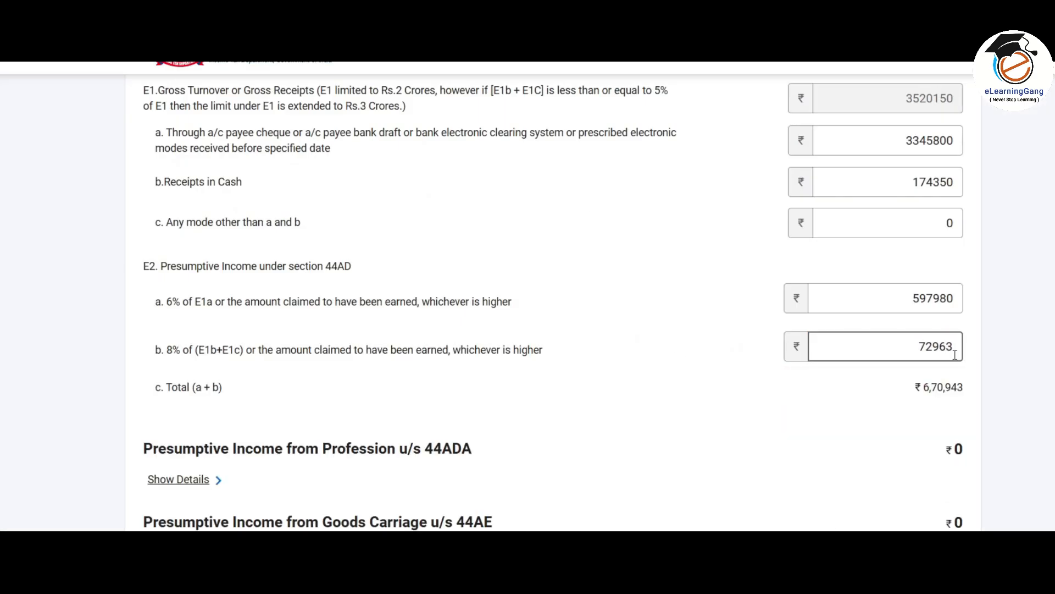
{"action": "left_click", "coordinate": [906, 367]}
{"action": "left_click", "coordinate": [898, 301]}
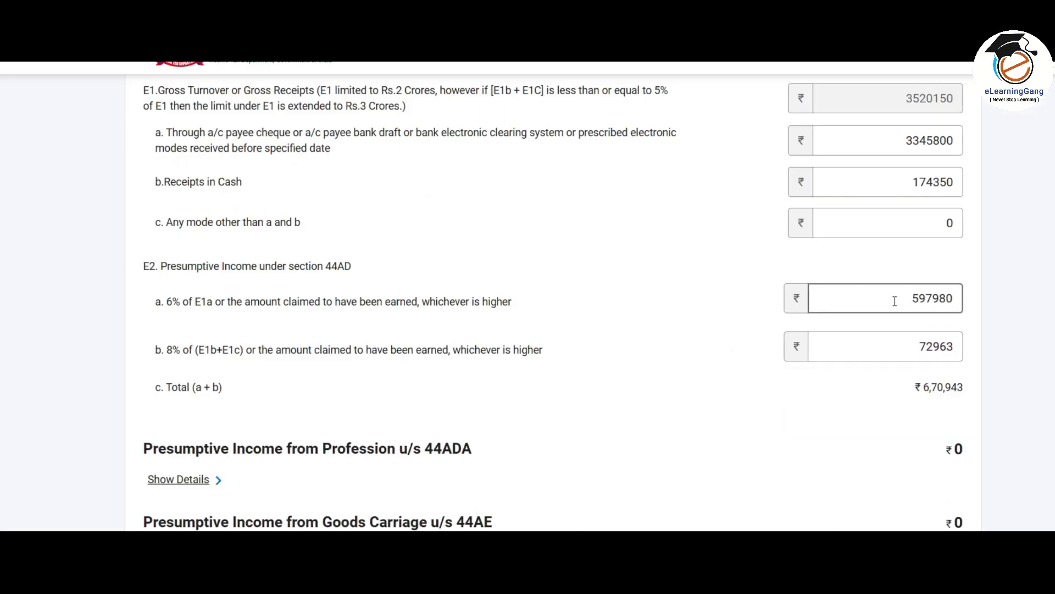
{"action": "left_click", "coordinate": [906, 348]}
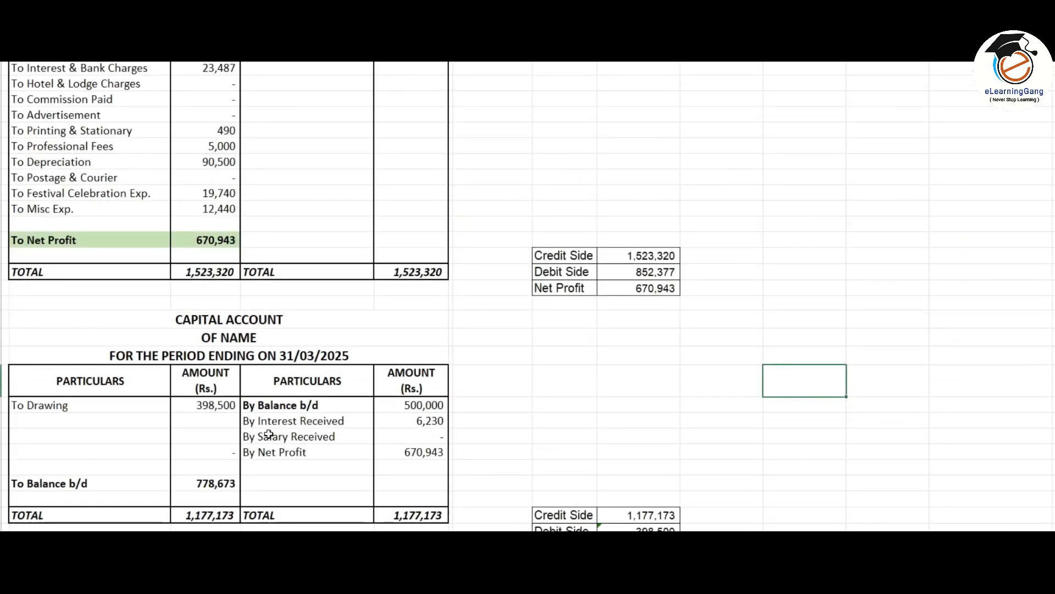
Verify that E8 business income shows ₹6,70,943, matching the spreadsheet's 670,943 net profit
{"action": "left_click", "coordinate": [203, 239]}
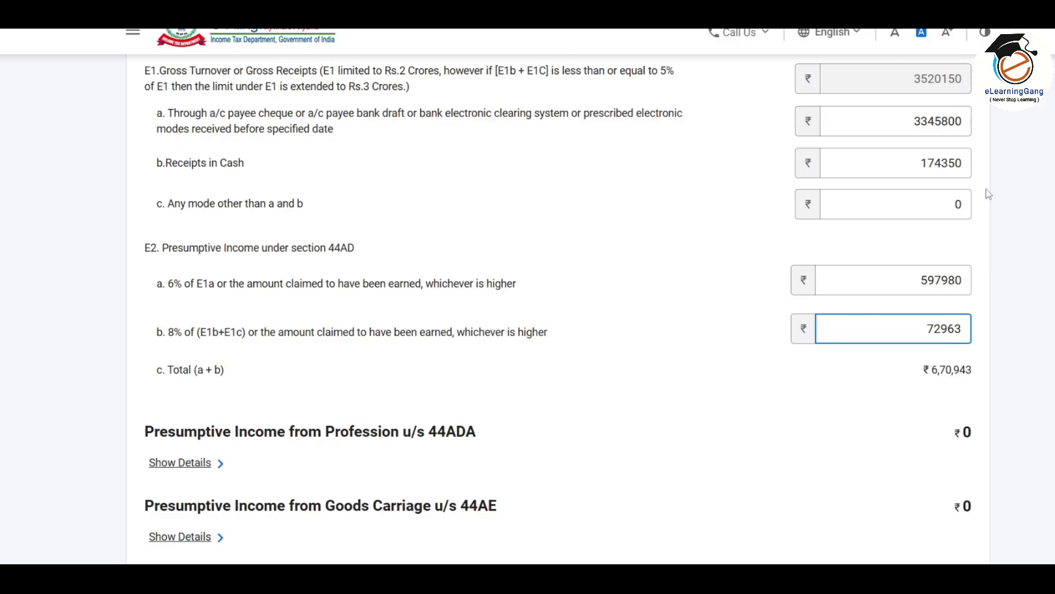
{"action": "scroll", "coordinate": [761, 301], "scroll_direction": "up", "scroll_amount": 4}
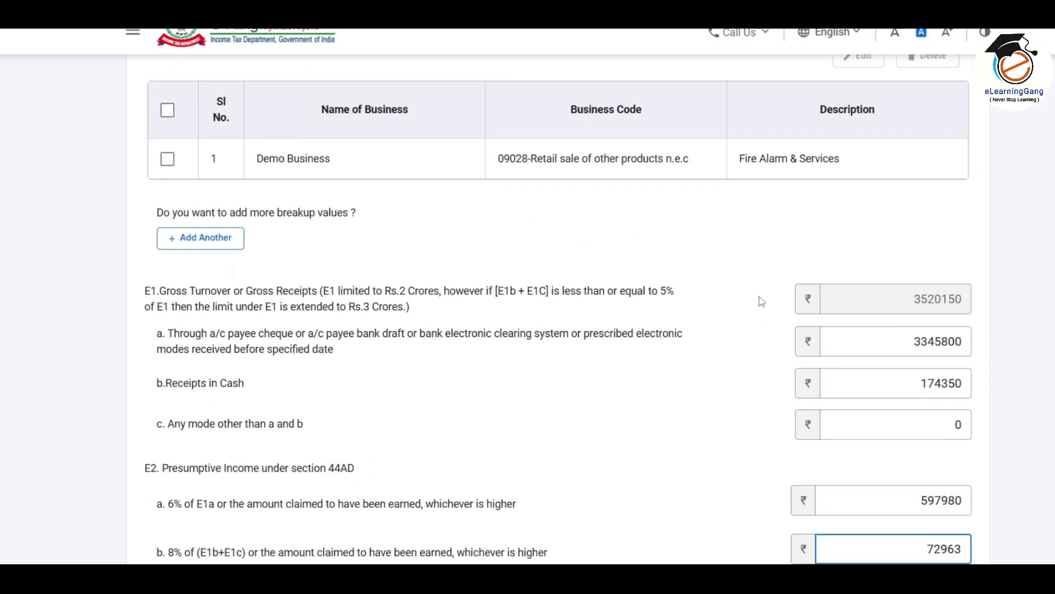
{"action": "scroll", "coordinate": [761, 301], "scroll_direction": "down", "scroll_amount": 7}
{"action": "scroll", "coordinate": [762, 302], "scroll_direction": "down", "scroll_amount": 2}
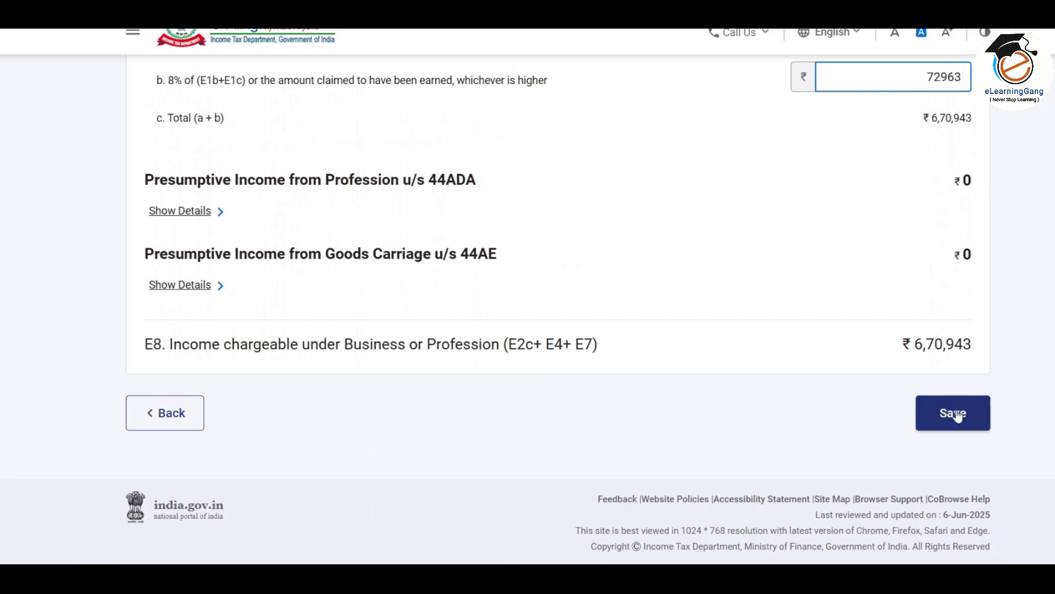
{"action": "left_click", "coordinate": [796, 206]}
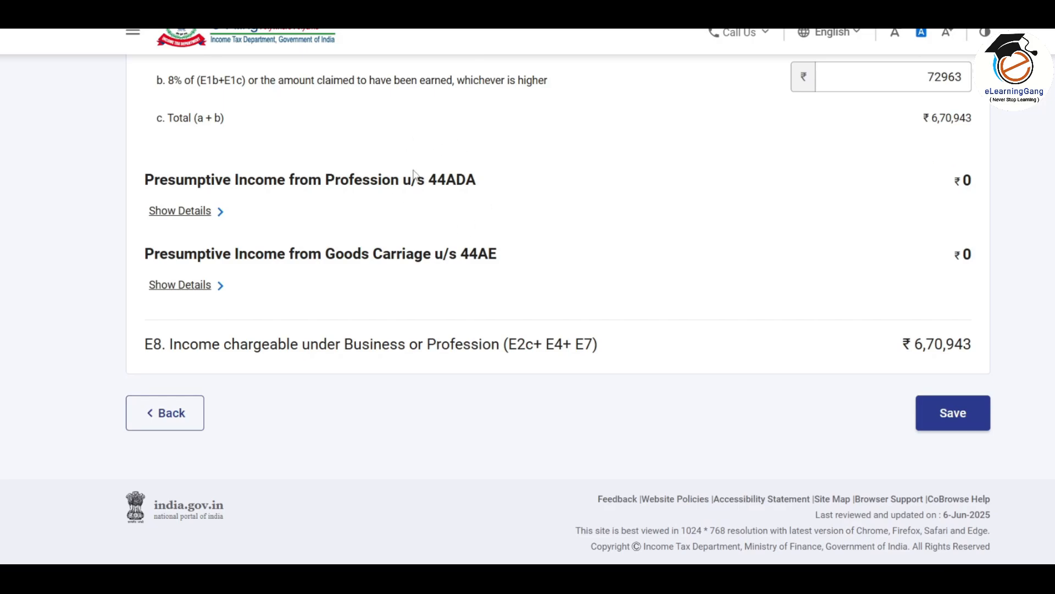
Expand the 44ADA section and add a profession entry named 'S R Consulatncy'
{"action": "left_click", "coordinate": [201, 215]}
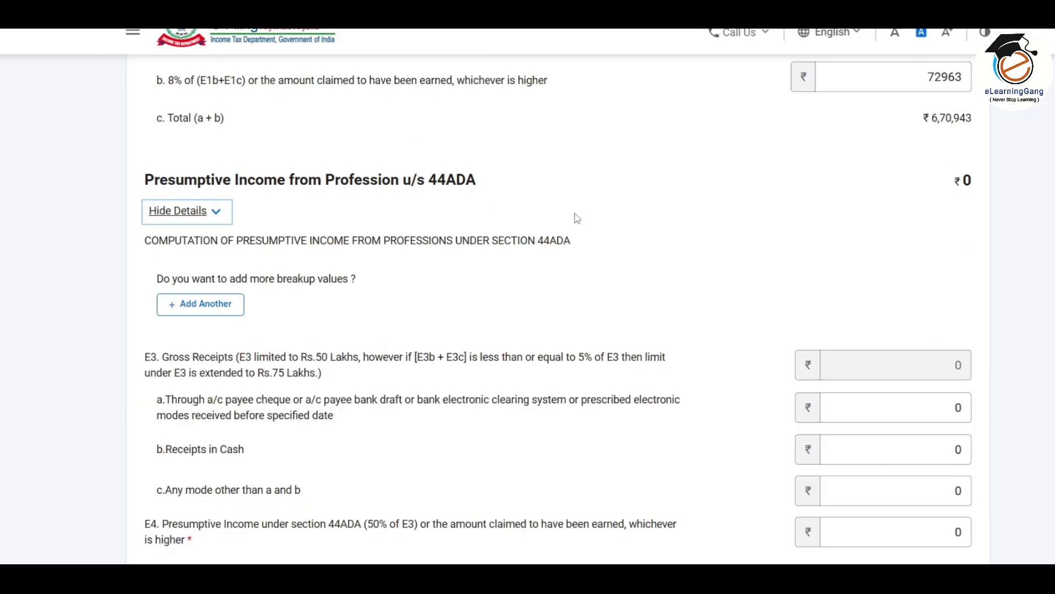
{"action": "scroll", "coordinate": [577, 219], "scroll_direction": "down", "scroll_amount": 1}
{"action": "scroll", "coordinate": [577, 218], "scroll_direction": "down", "scroll_amount": 2}
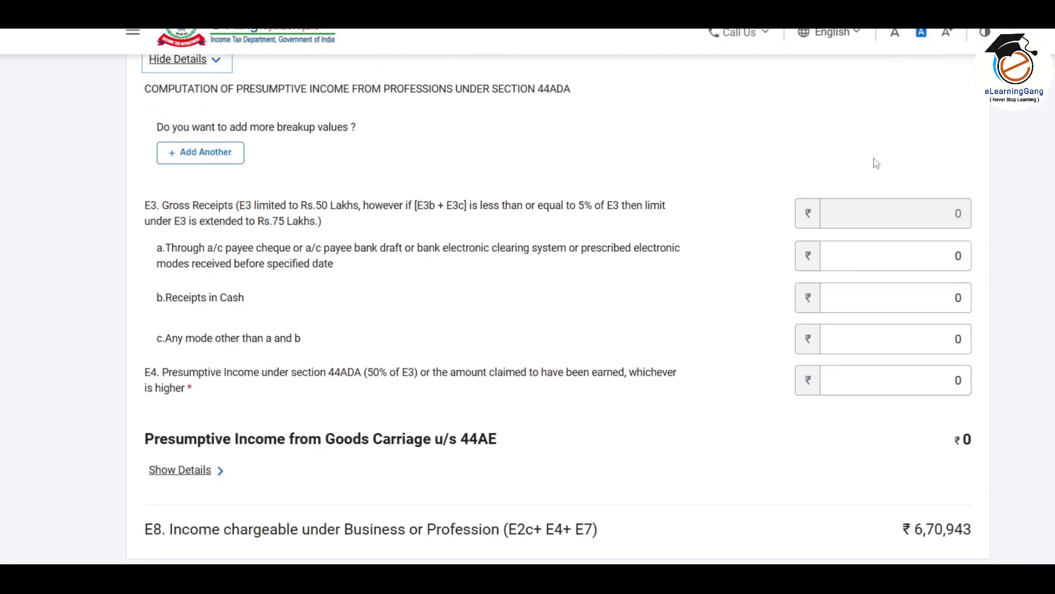
{"action": "scroll", "coordinate": [583, 285], "scroll_direction": "up", "scroll_amount": 1}
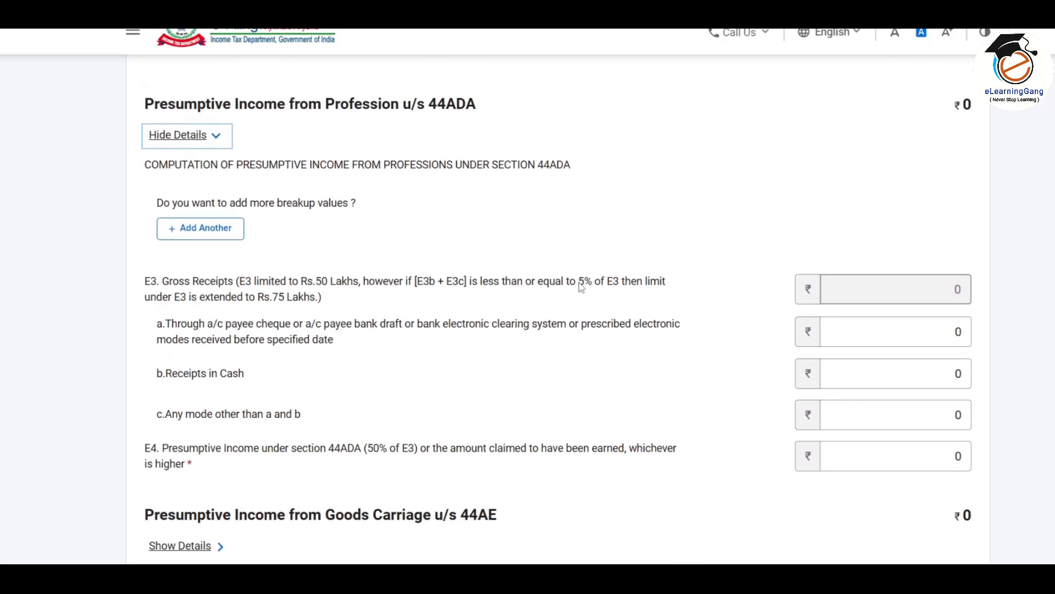
{"action": "left_click", "coordinate": [215, 236]}
{"action": "left_click", "coordinate": [273, 260]}
{"action": "type", "text": "S R Consulatncy"}
Set business code 16003-Tax consultancy and description 'Income Tax and GST', then save the entry
{"action": "left_click", "coordinate": [610, 270]}
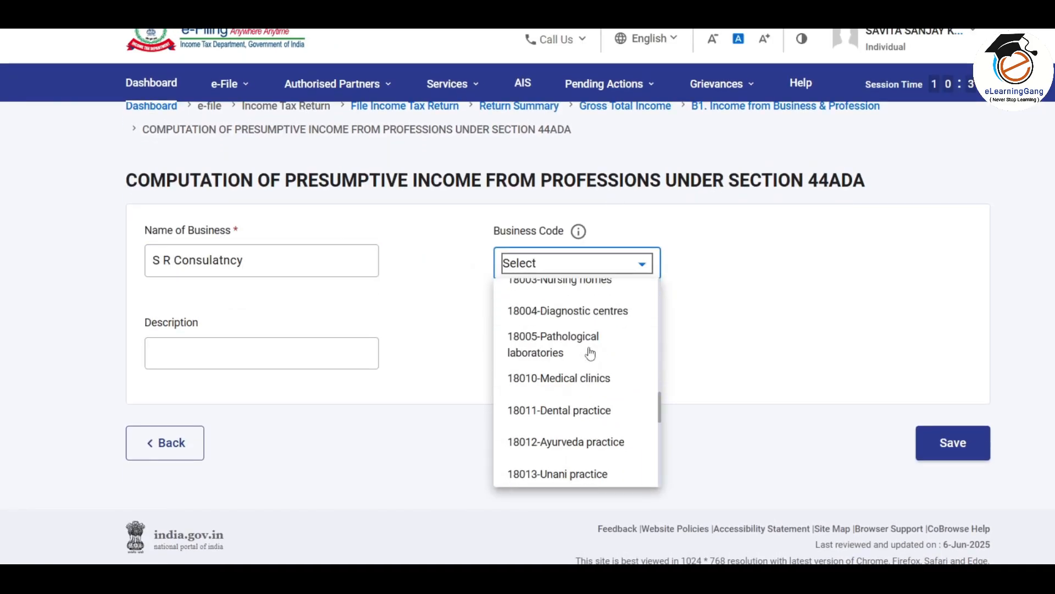
{"action": "scroll", "coordinate": [572, 376], "scroll_direction": "down", "scroll_amount": 3}
{"action": "scroll", "coordinate": [571, 377], "scroll_direction": "up", "scroll_amount": 2}
{"action": "left_click", "coordinate": [583, 382]}
{"action": "left_click", "coordinate": [280, 357]}
{"action": "type", "text": "Income Tax and GST"}
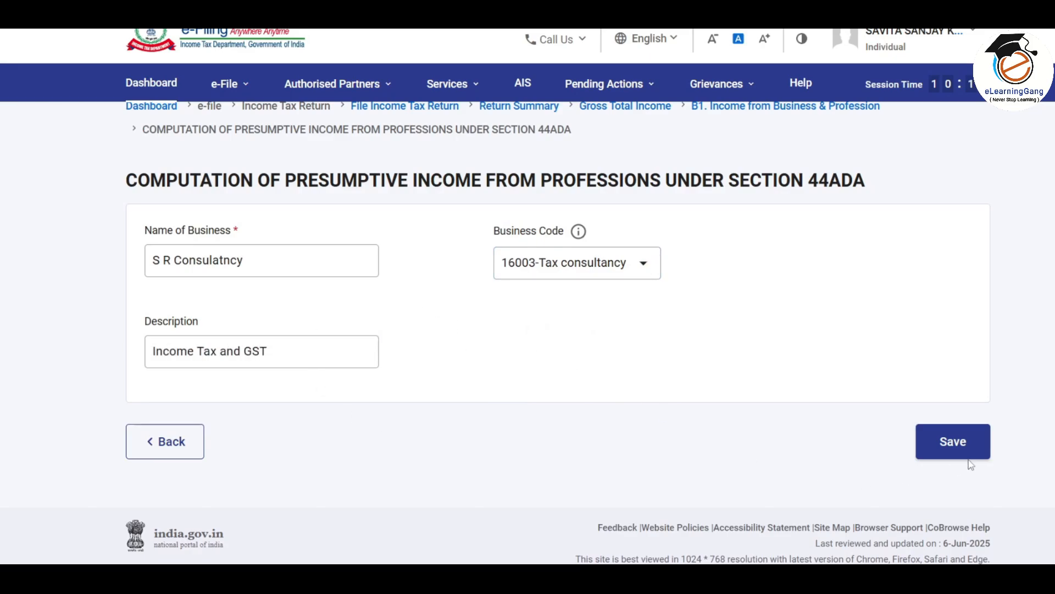
{"action": "left_click", "coordinate": [963, 446]}
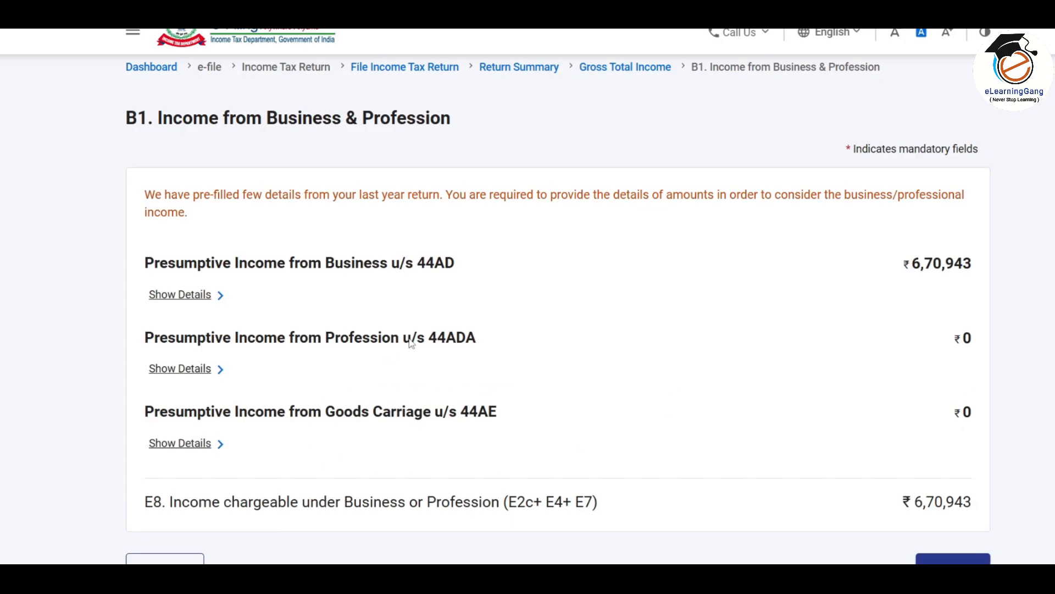
Enter 44ADA receipts of 1000000 through banking channels and 400000 in cash
{"action": "left_click", "coordinate": [202, 369]}
{"action": "scroll", "coordinate": [473, 334], "scroll_direction": "down", "scroll_amount": 2}
{"action": "scroll", "coordinate": [474, 334], "scroll_direction": "down", "scroll_amount": 4}
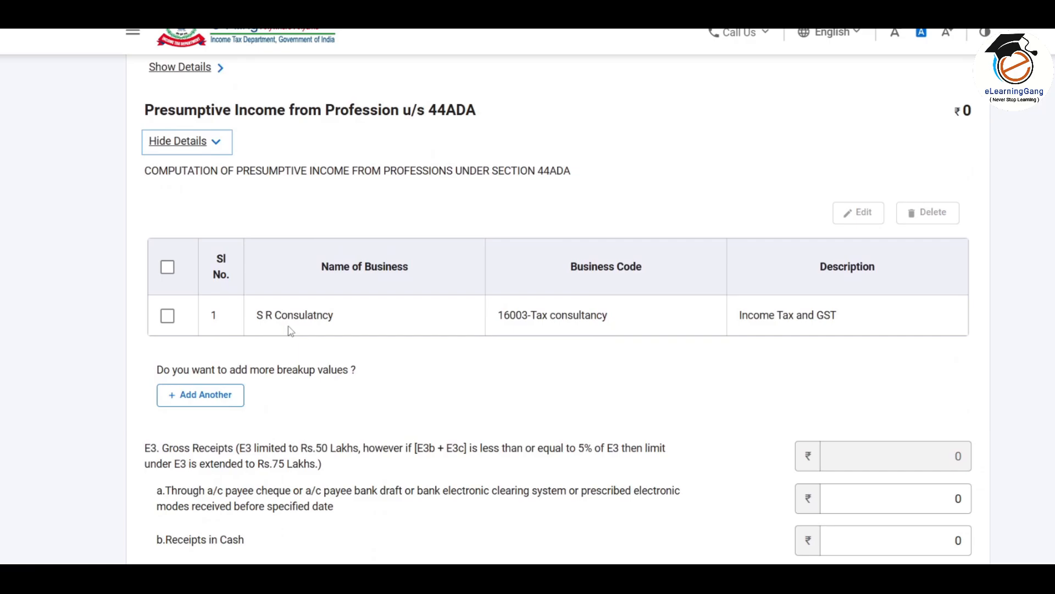
{"action": "scroll", "coordinate": [813, 305], "scroll_direction": "down", "scroll_amount": 5}
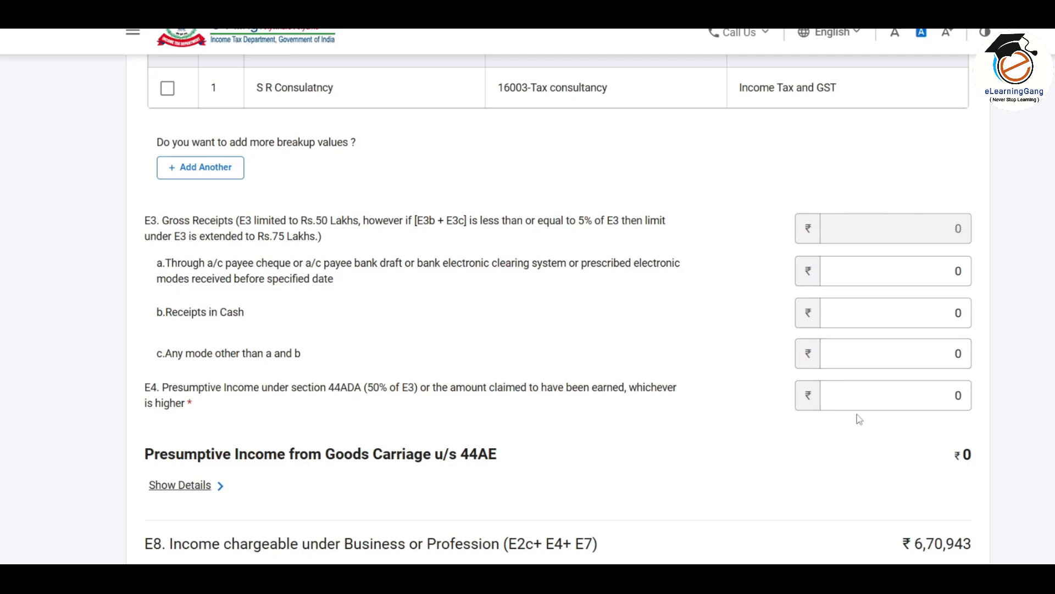
{"action": "left_click", "coordinate": [876, 270]}
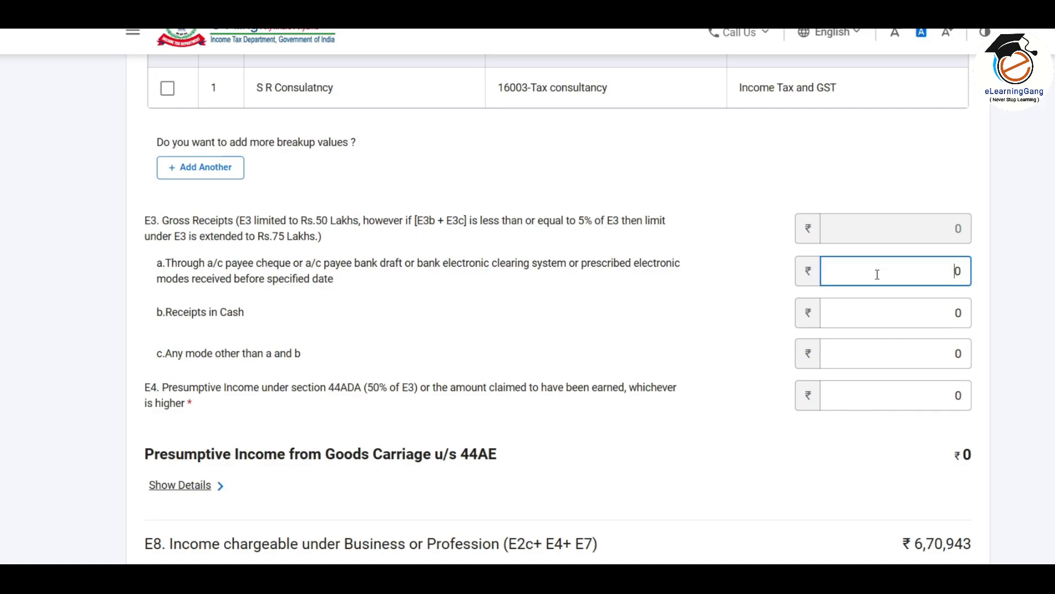
{"action": "left_click", "coordinate": [877, 314]}
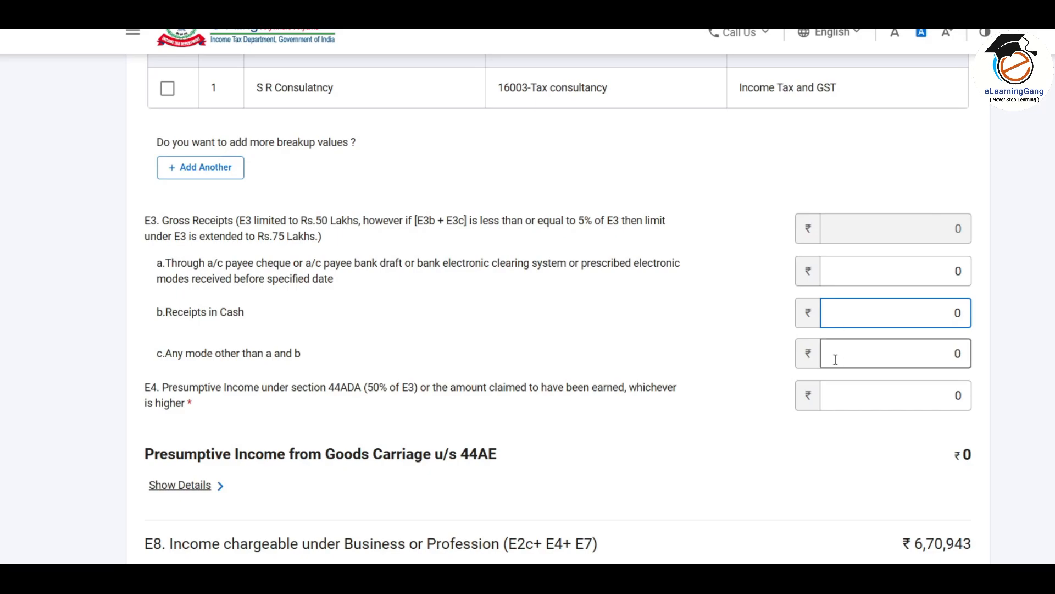
{"action": "left_click", "coordinate": [887, 358]}
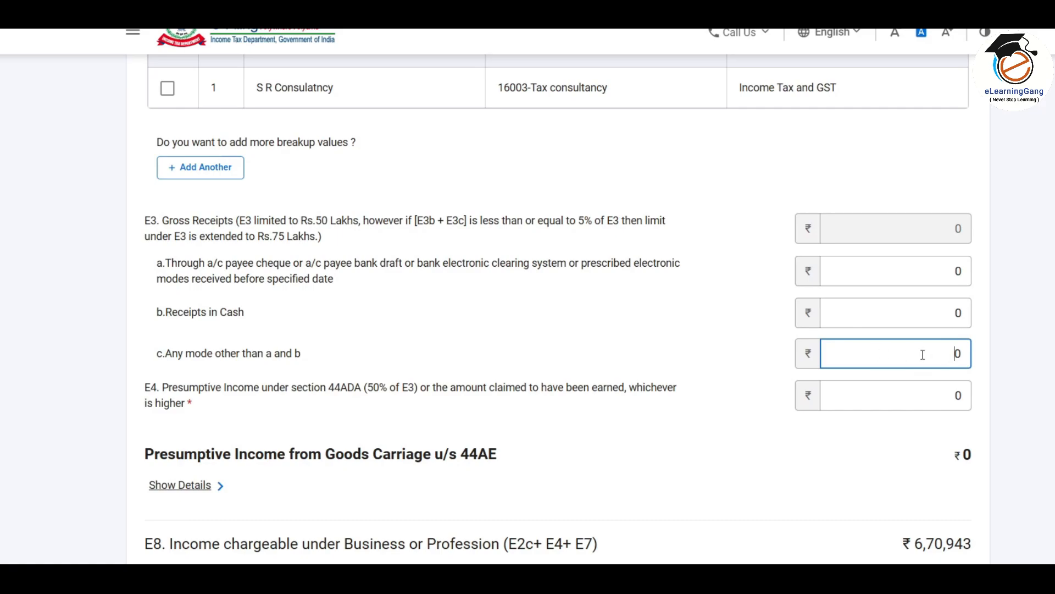
{"action": "left_click", "coordinate": [922, 276]}
{"action": "type", "text": "1000000"}
{"action": "left_click", "coordinate": [928, 318]}
{"action": "type", "text": "400000"}
{"action": "left_click", "coordinate": [1039, 303]}
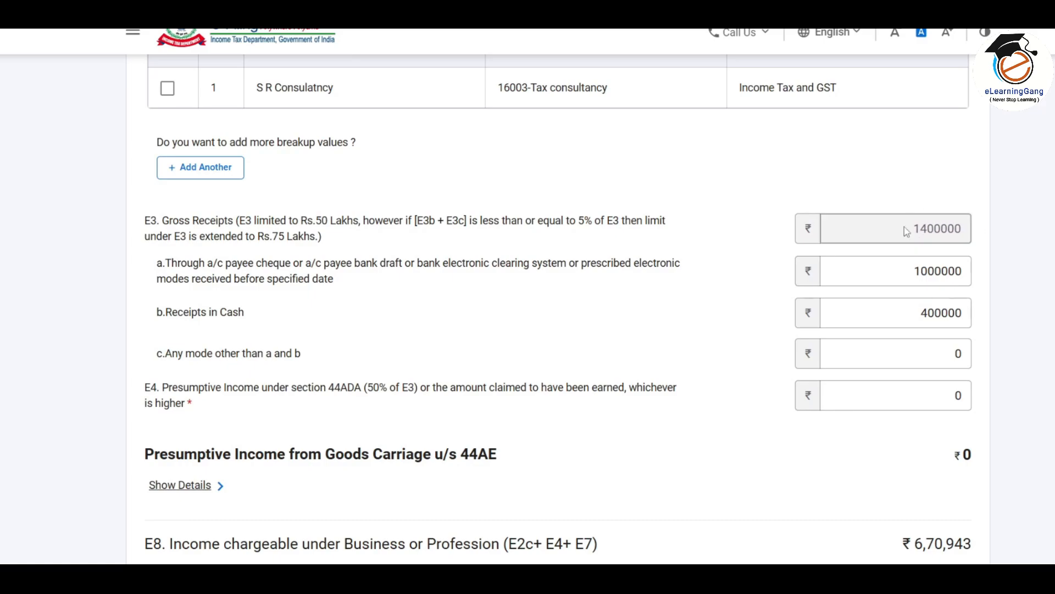
Set E4 44ADA presumptive income to 700000, raising E8 to ₹13,70,943
{"action": "scroll", "coordinate": [960, 235], "scroll_direction": "down", "scroll_amount": 2}
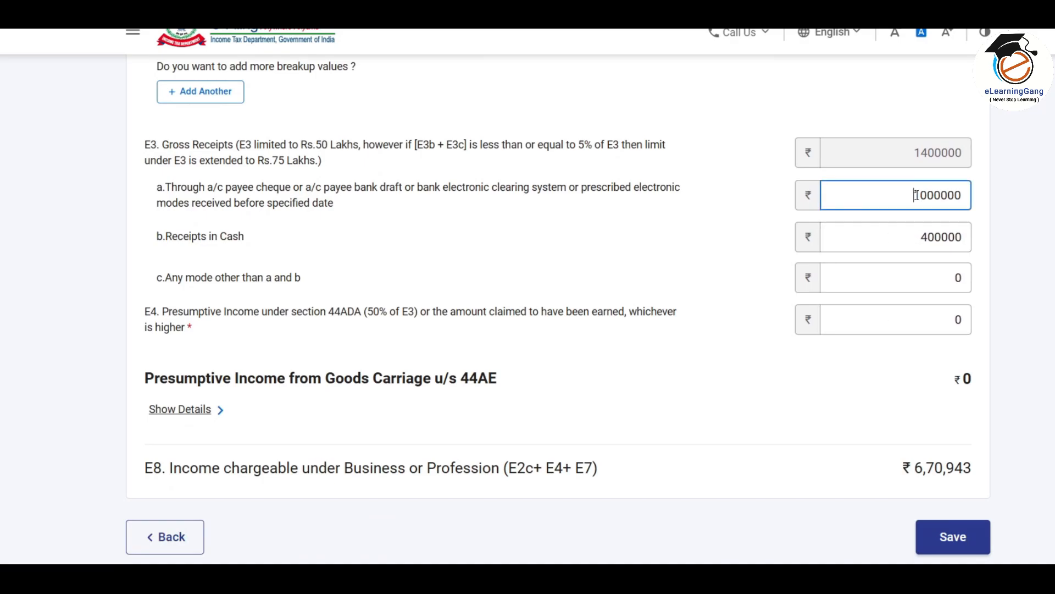
{"action": "left_click", "coordinate": [907, 322]}
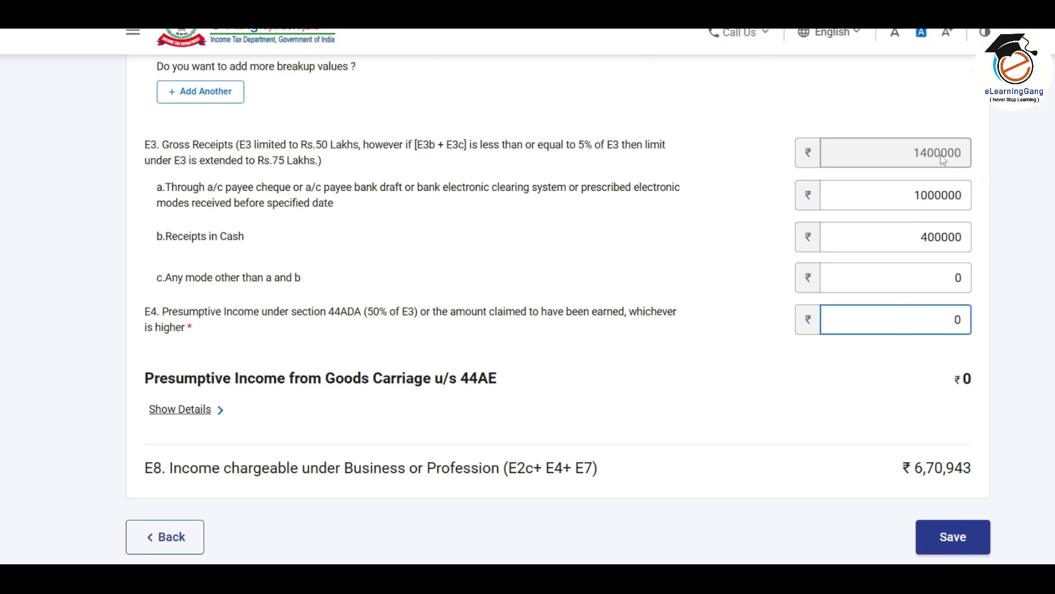
{"action": "left_click", "coordinate": [926, 167]}
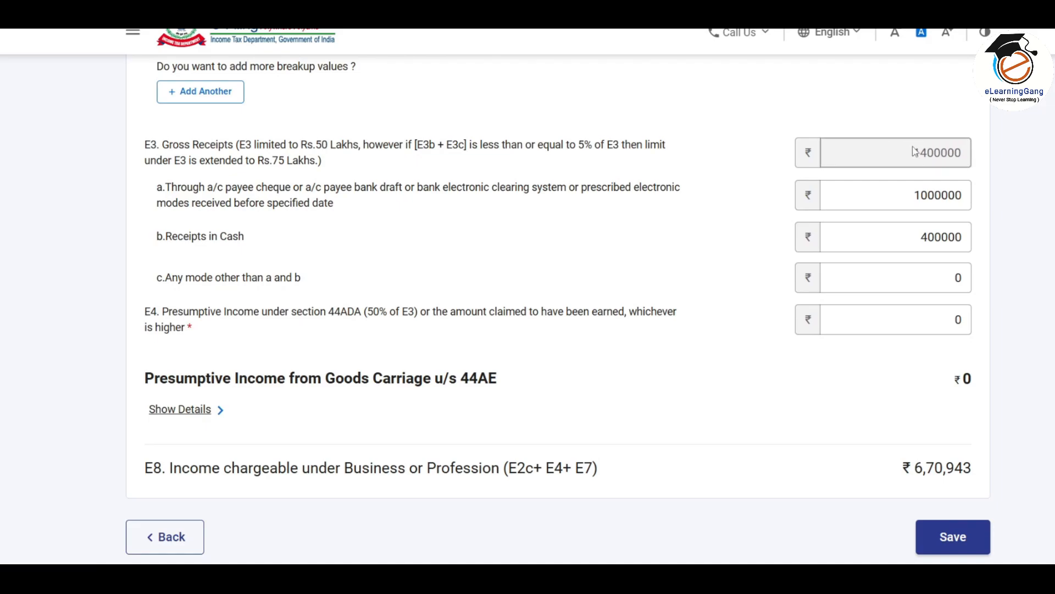
{"action": "left_click", "coordinate": [936, 323]}
{"action": "type", "text": "00000"}
{"action": "left_click", "coordinate": [1044, 325]}
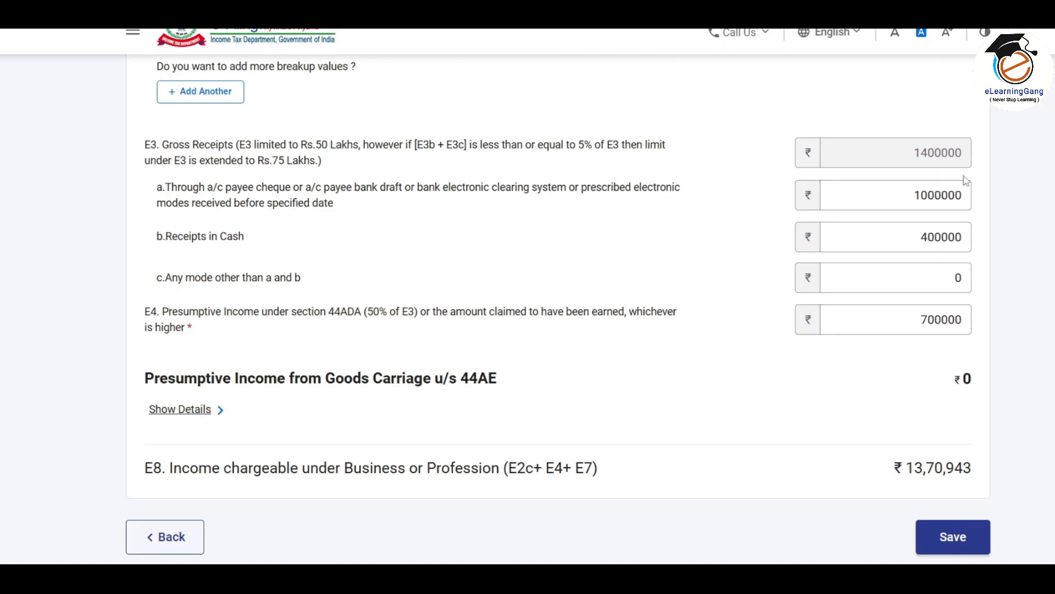
{"action": "left_click_drag", "start_coordinate": [920, 320], "coordinate": [982, 328]}
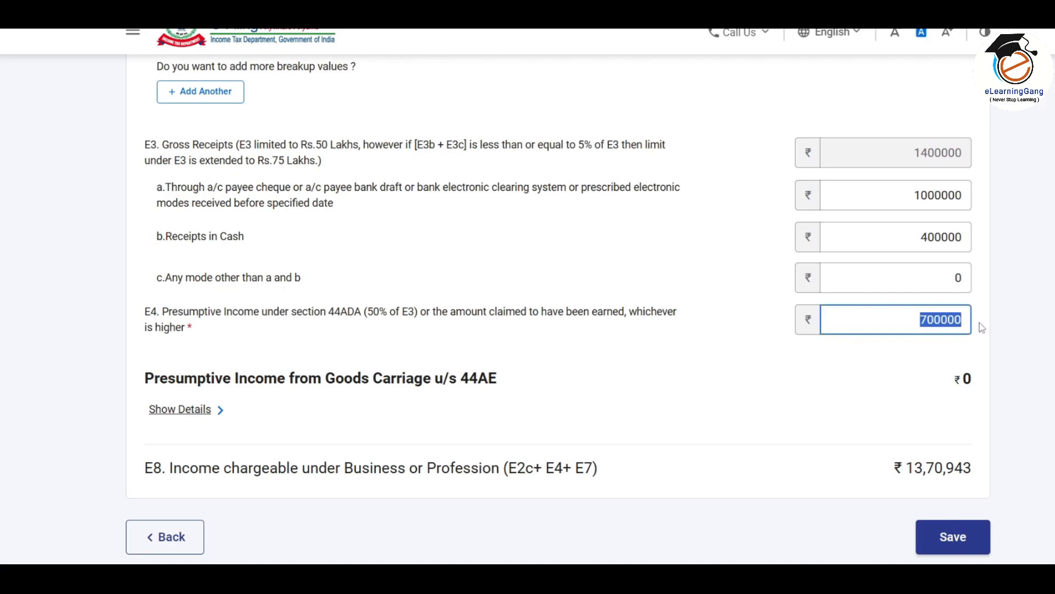
{"action": "left_click", "coordinate": [960, 325]}
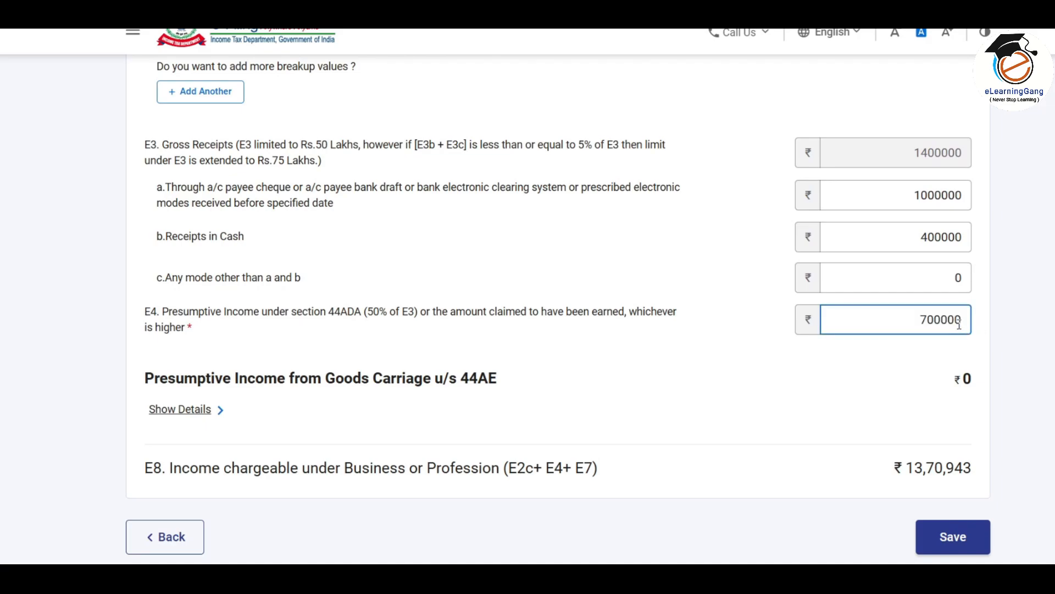
{"action": "left_click_drag", "start_coordinate": [905, 323], "coordinate": [976, 327]}
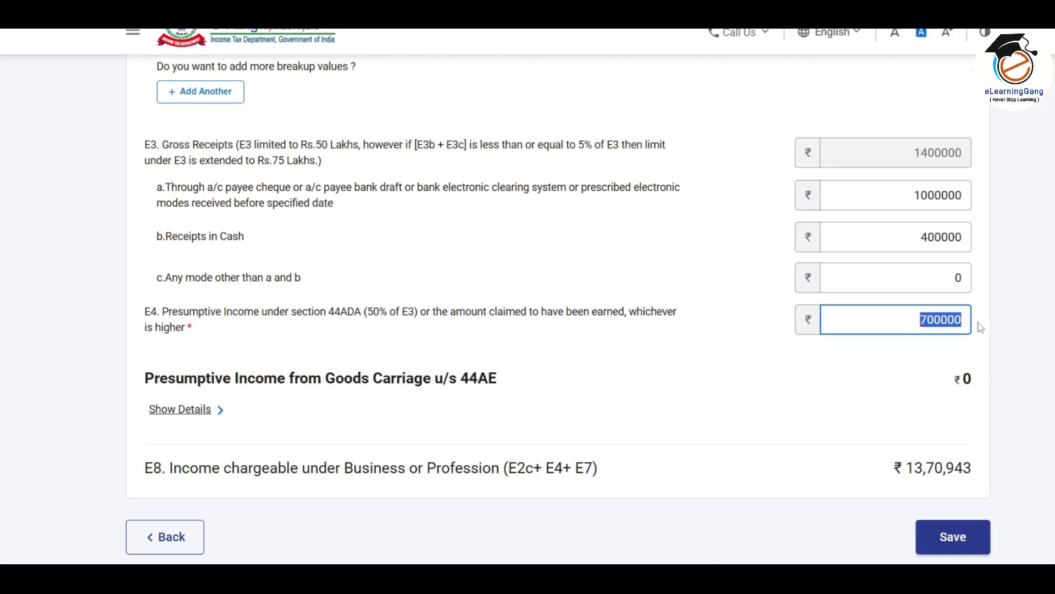
{"action": "left_click", "coordinate": [980, 327]}
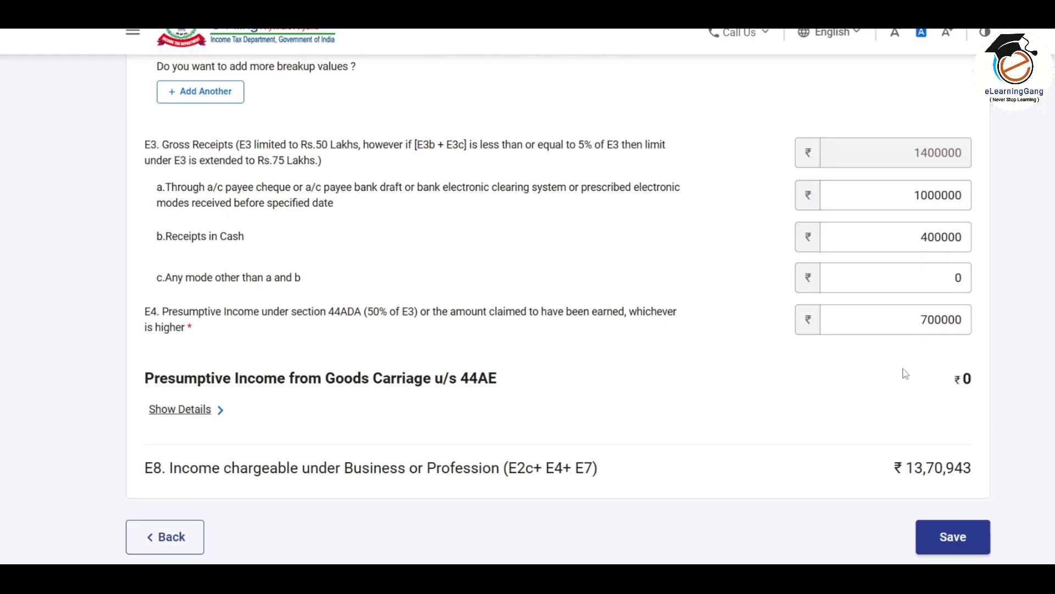
{"action": "scroll", "coordinate": [539, 390], "scroll_direction": "up", "scroll_amount": 15}
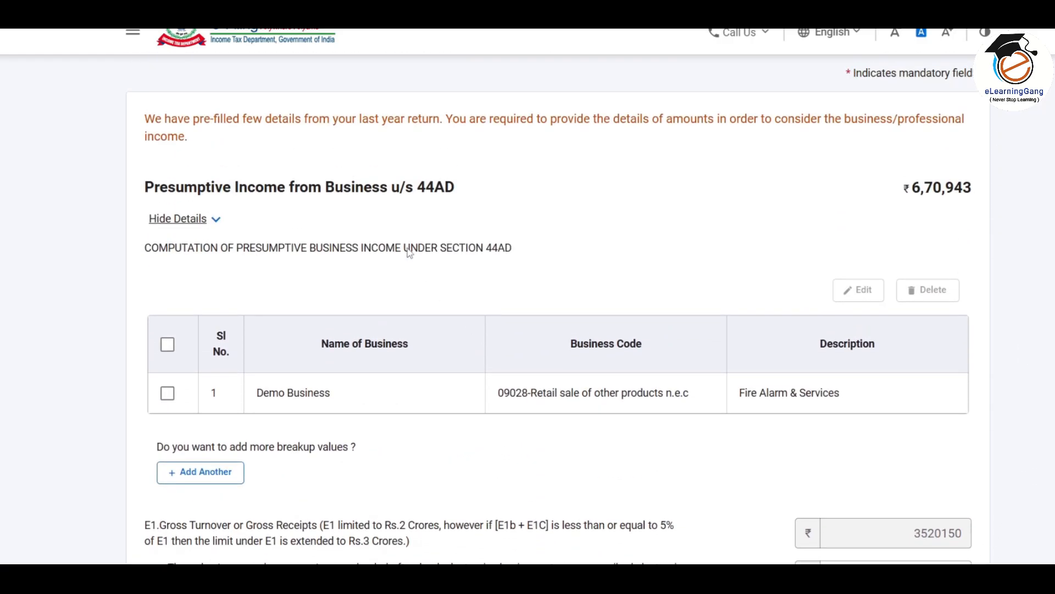
{"action": "scroll", "coordinate": [525, 224], "scroll_direction": "down", "scroll_amount": 13}
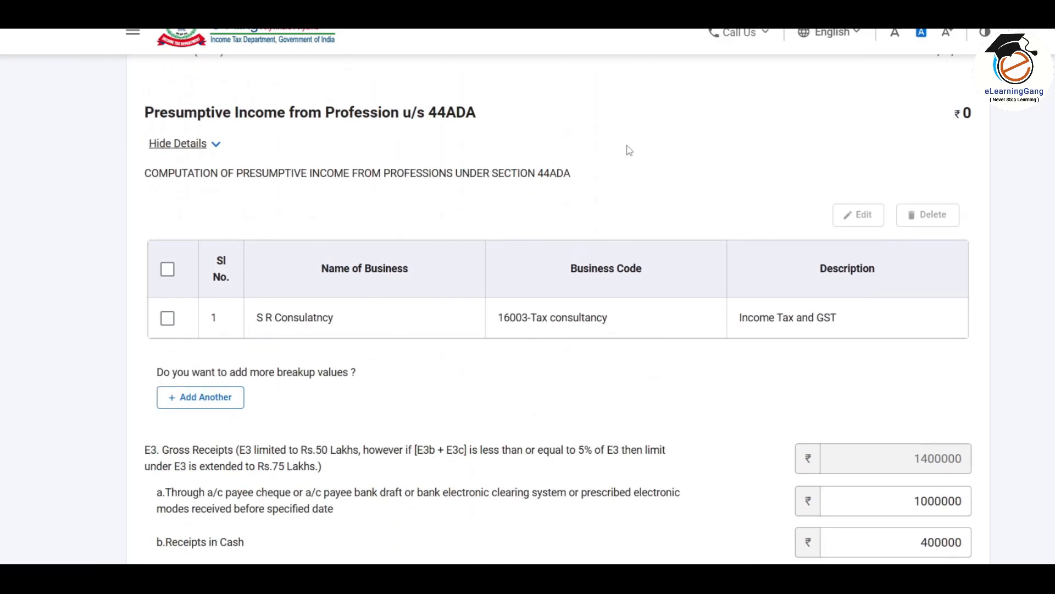
{"action": "scroll", "coordinate": [629, 151], "scroll_direction": "down", "scroll_amount": 8}
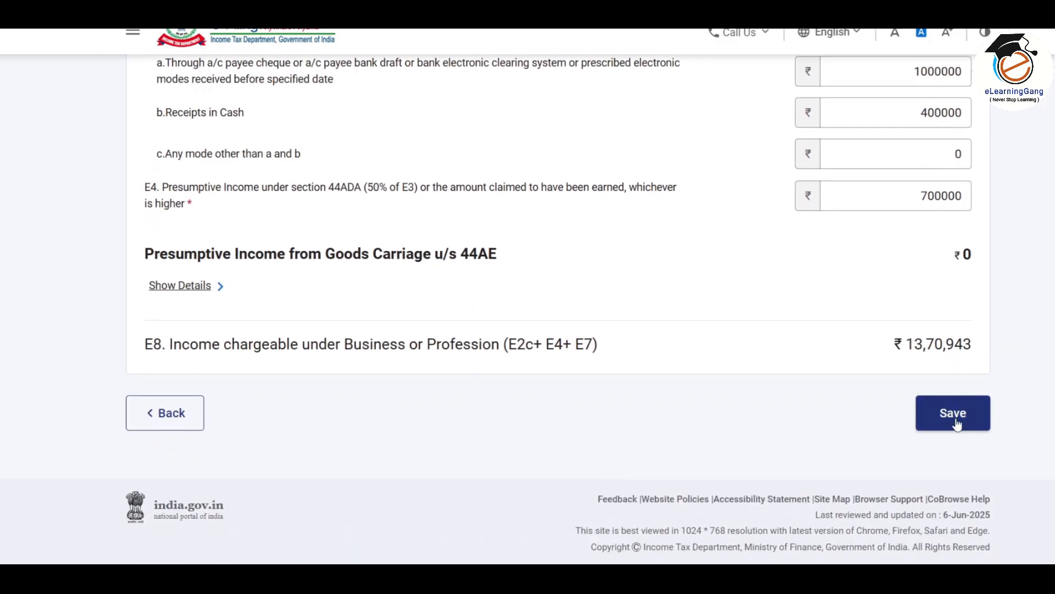
Save the business income schedule, dismiss the salary notice, and expand B4 Income from Other Sources
{"action": "left_click", "coordinate": [959, 412]}
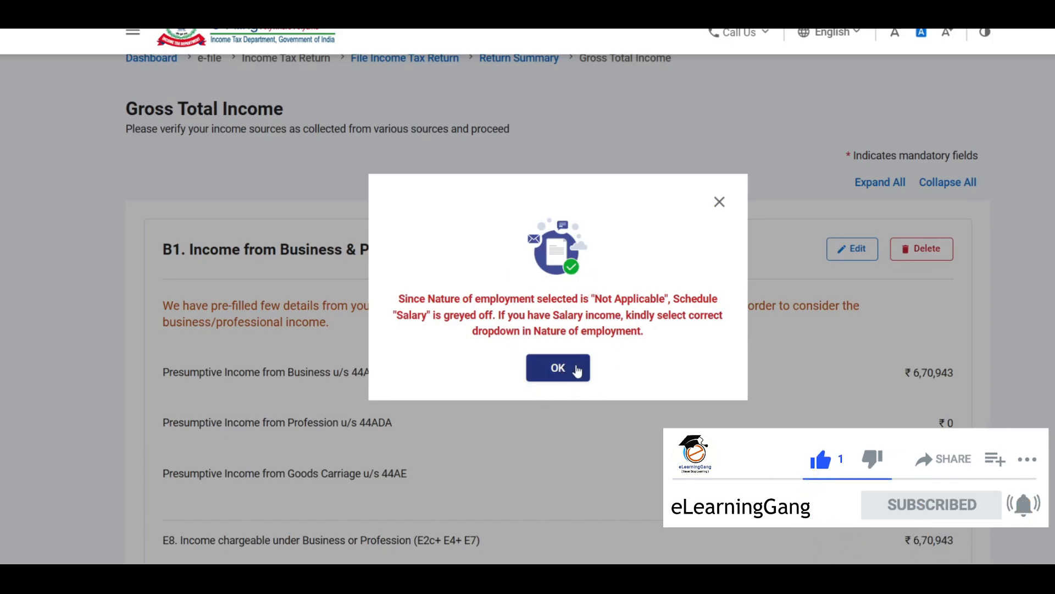
{"action": "left_click", "coordinate": [560, 368]}
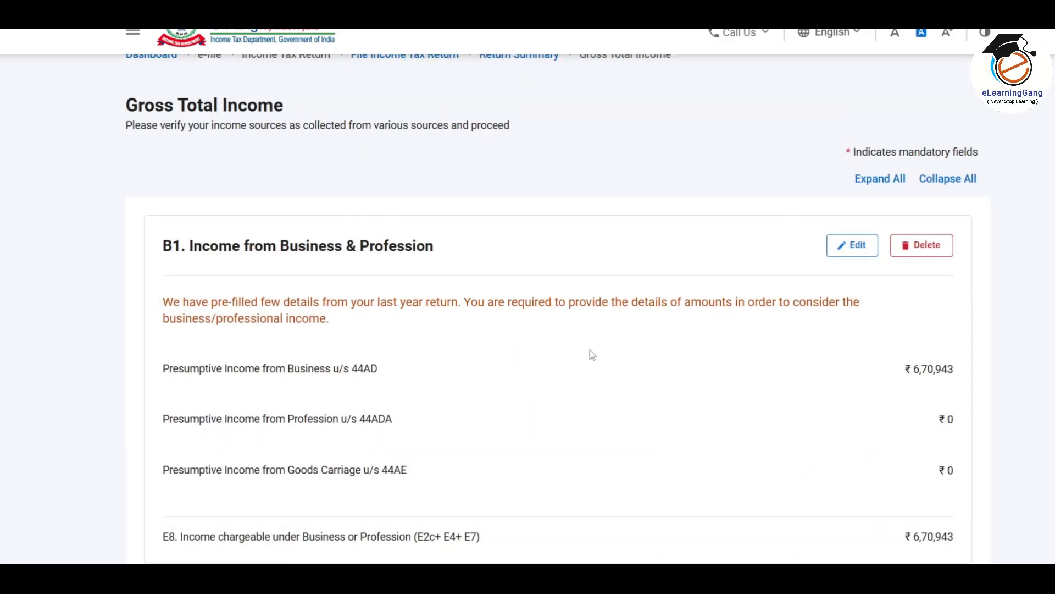
{"action": "scroll", "coordinate": [589, 350], "scroll_direction": "down", "scroll_amount": 2}
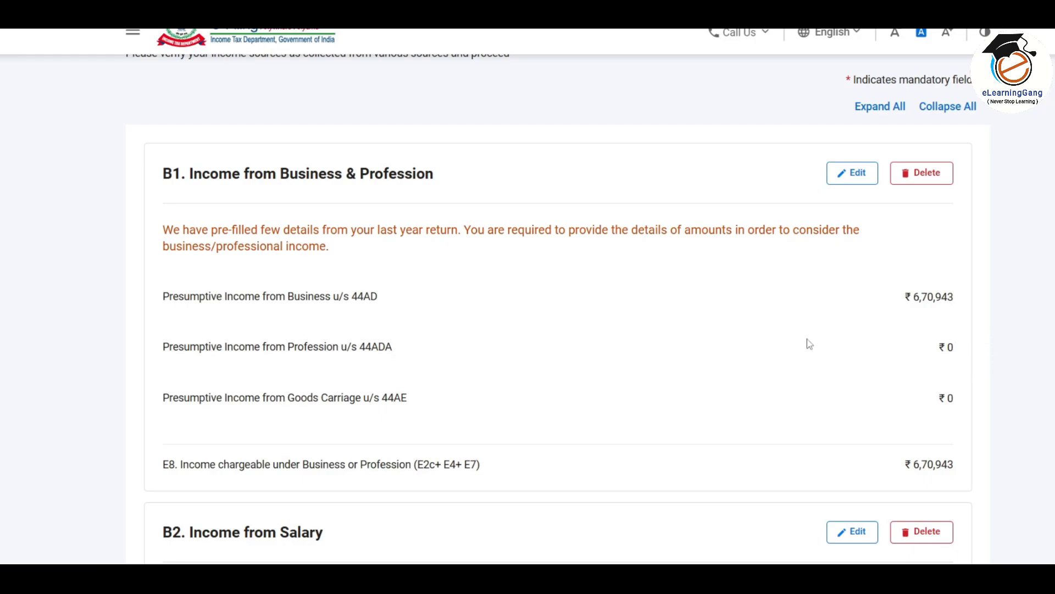
{"action": "scroll", "coordinate": [809, 344], "scroll_direction": "down", "scroll_amount": 7}
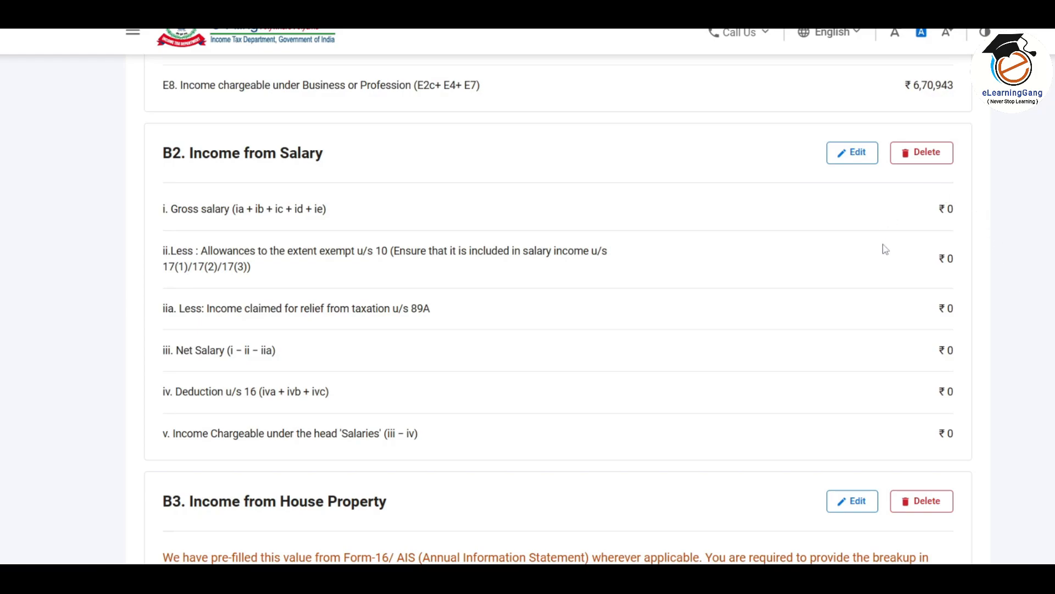
{"action": "scroll", "coordinate": [719, 286], "scroll_direction": "down", "scroll_amount": 5}
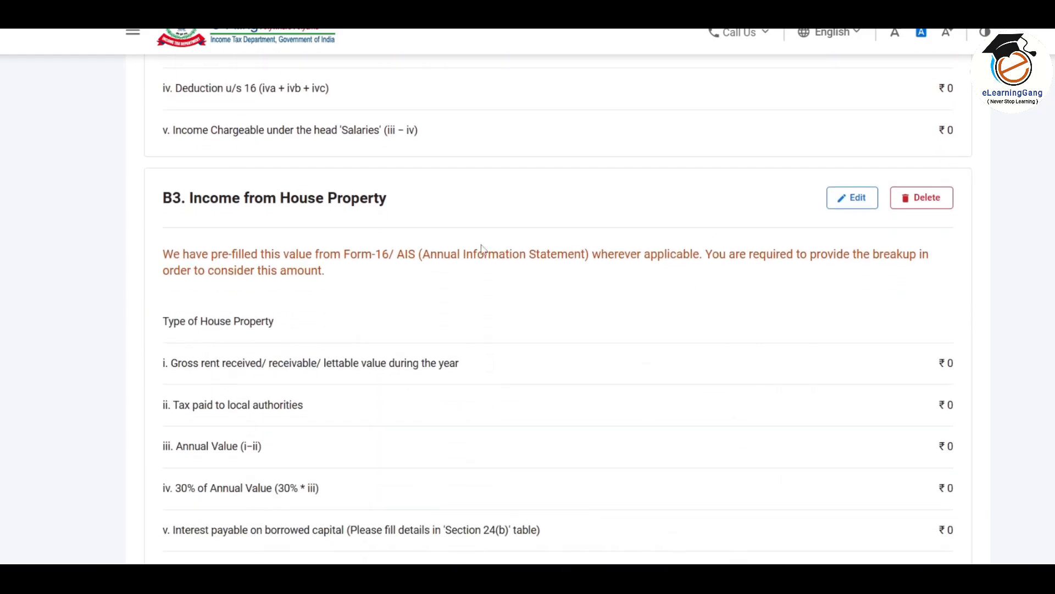
{"action": "scroll", "coordinate": [720, 287], "scroll_direction": "down", "scroll_amount": 2}
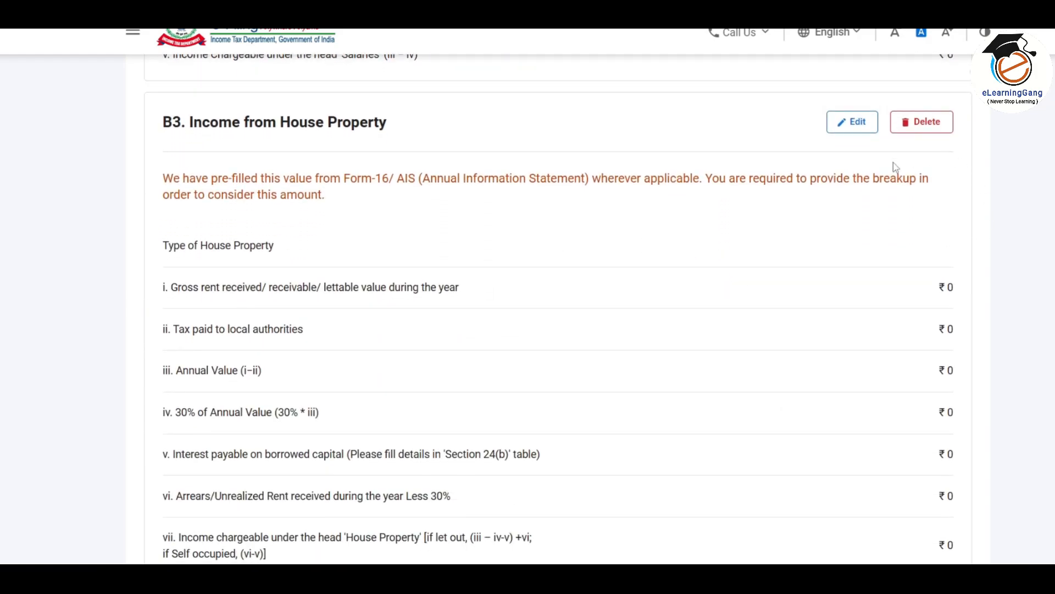
{"action": "scroll", "coordinate": [769, 341], "scroll_direction": "down", "scroll_amount": 5}
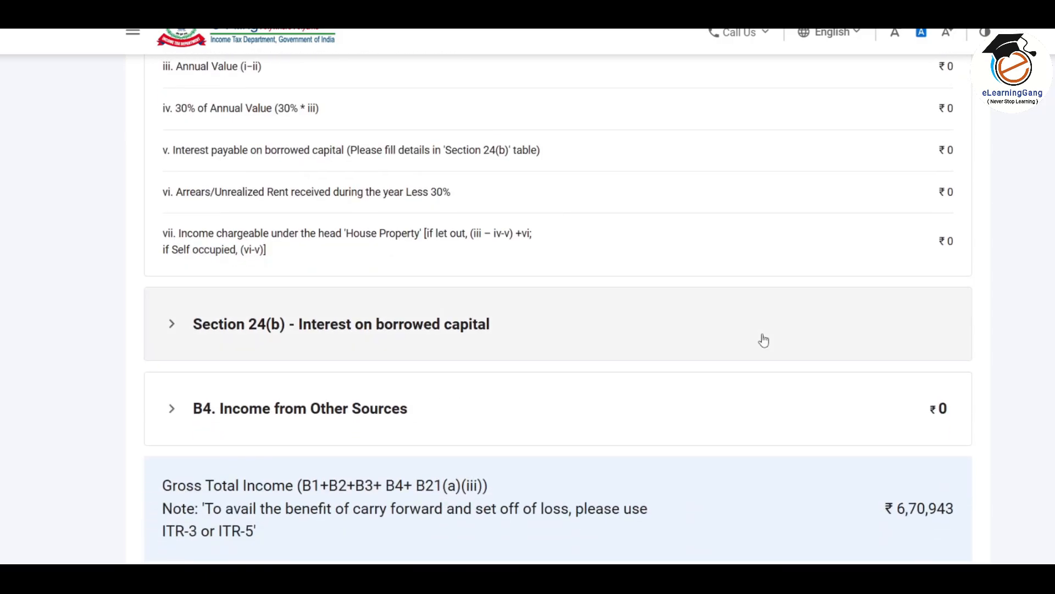
{"action": "scroll", "coordinate": [764, 340], "scroll_direction": "down", "scroll_amount": 3}
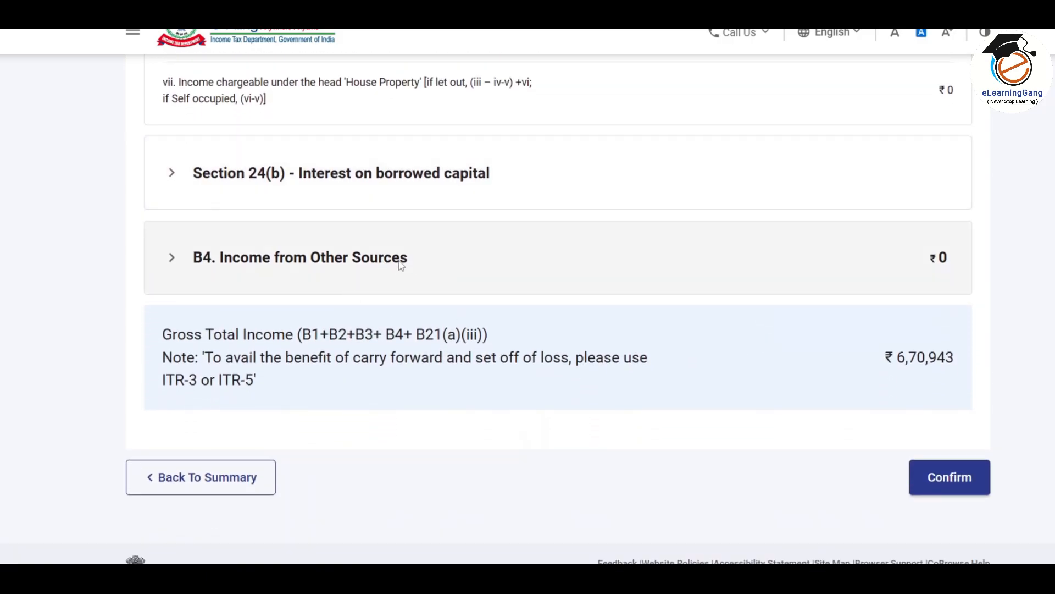
{"action": "left_click", "coordinate": [432, 266]}
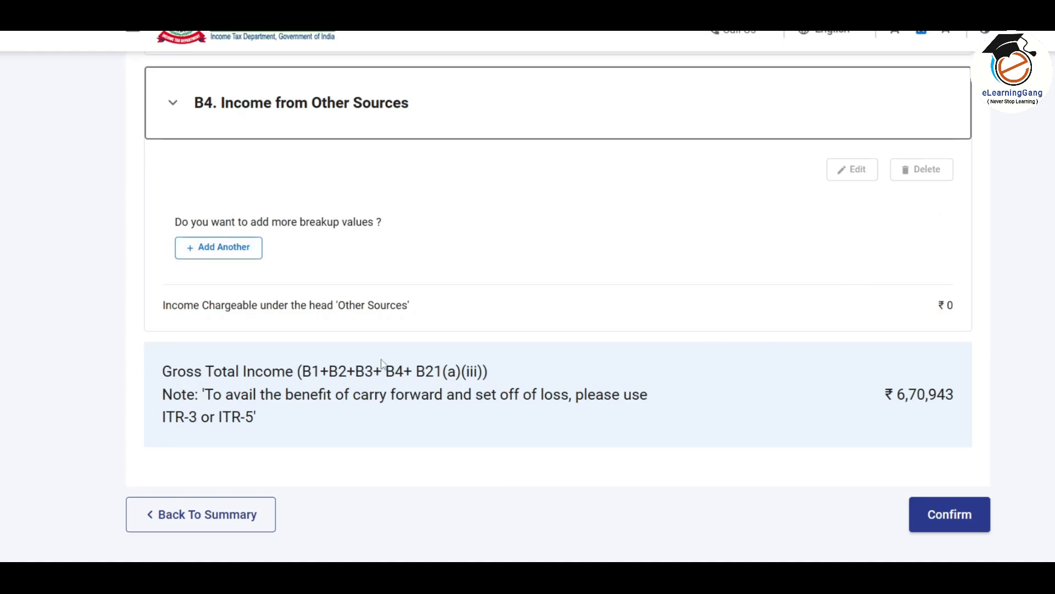
Add Interest from Saving Bank Account of 6230 under B4 and save the entry
{"action": "left_click", "coordinate": [247, 256]}
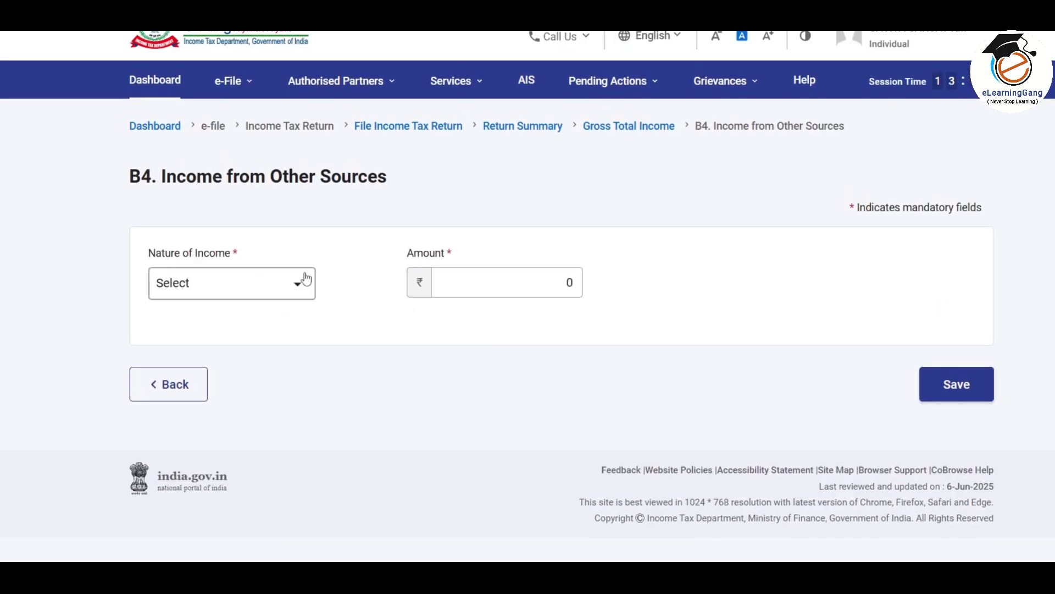
{"action": "left_click", "coordinate": [298, 287]}
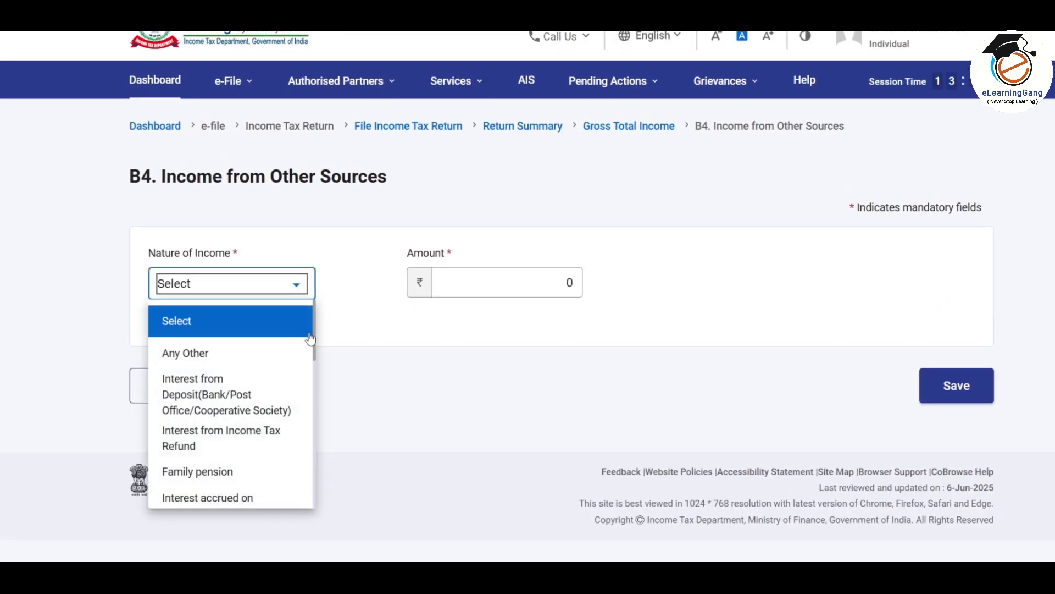
{"action": "scroll", "coordinate": [317, 341], "scroll_direction": "down", "scroll_amount": 1}
{"action": "scroll", "coordinate": [316, 341], "scroll_direction": "down", "scroll_amount": 5}
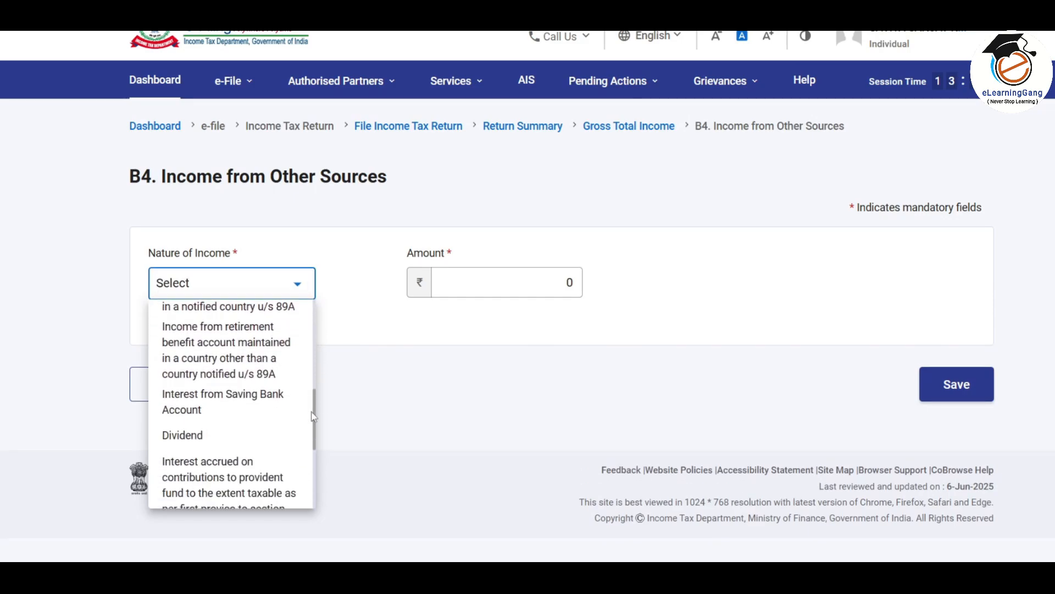
{"action": "left_click", "coordinate": [252, 352]}
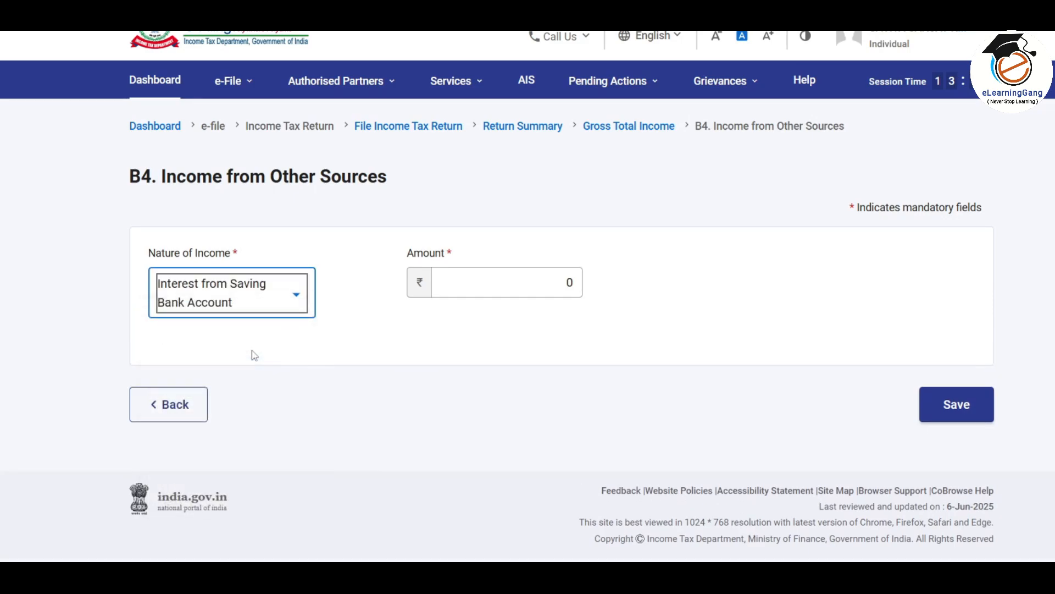
{"action": "left_click", "coordinate": [548, 281]}
{"action": "type", "text": "623"}
{"action": "left_click", "coordinate": [600, 322]}
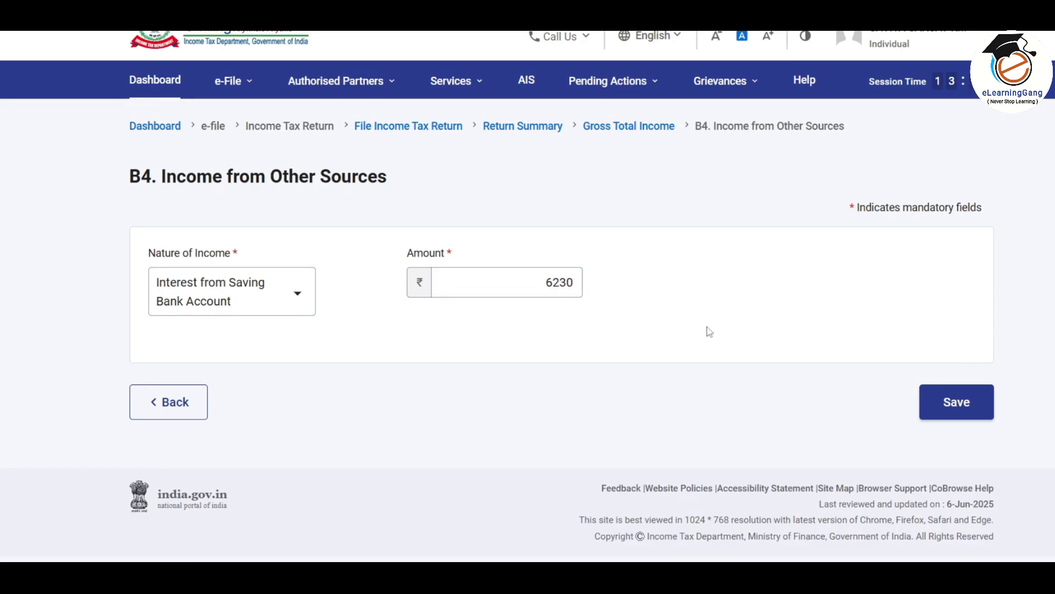
{"action": "left_click", "coordinate": [957, 403]}
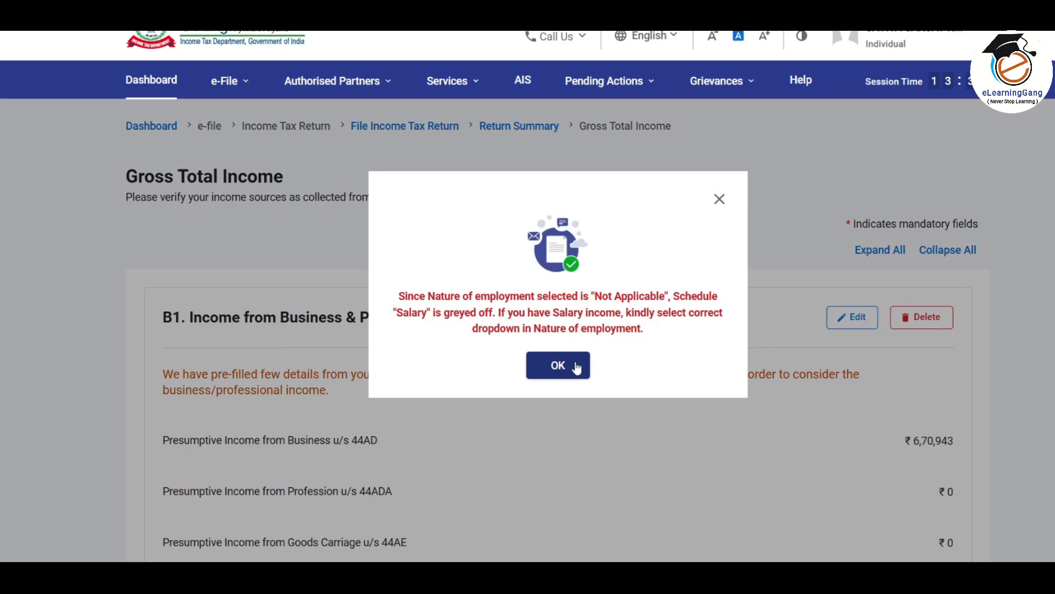
Dismiss the salary notice, review the totals, and confirm Gross Total Income of ₹677,173
{"action": "left_click", "coordinate": [560, 367]}
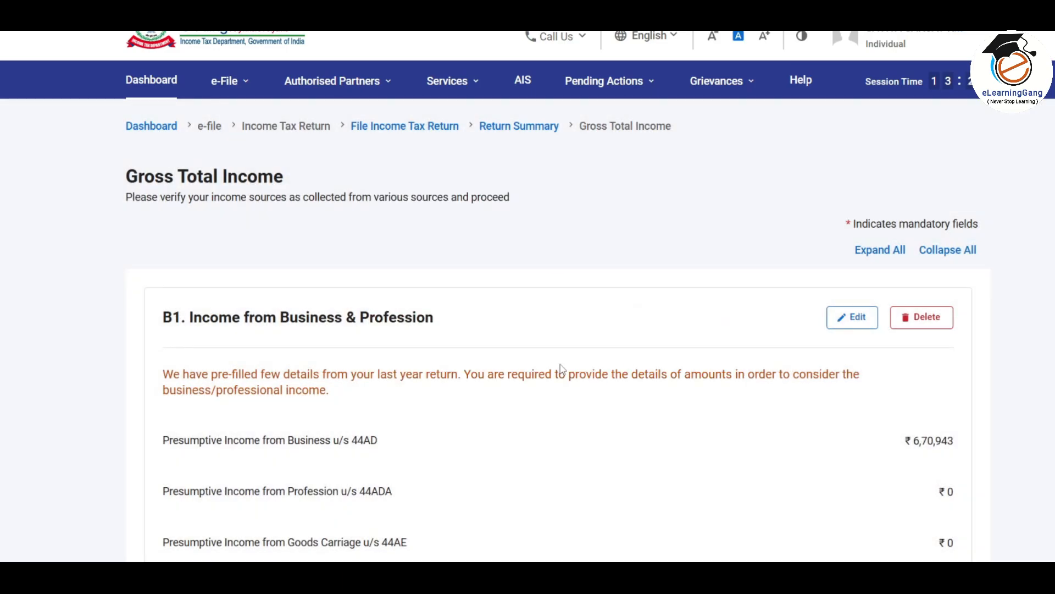
{"action": "scroll", "coordinate": [562, 369], "scroll_direction": "down", "scroll_amount": 5}
{"action": "scroll", "coordinate": [561, 369], "scroll_direction": "down", "scroll_amount": 10}
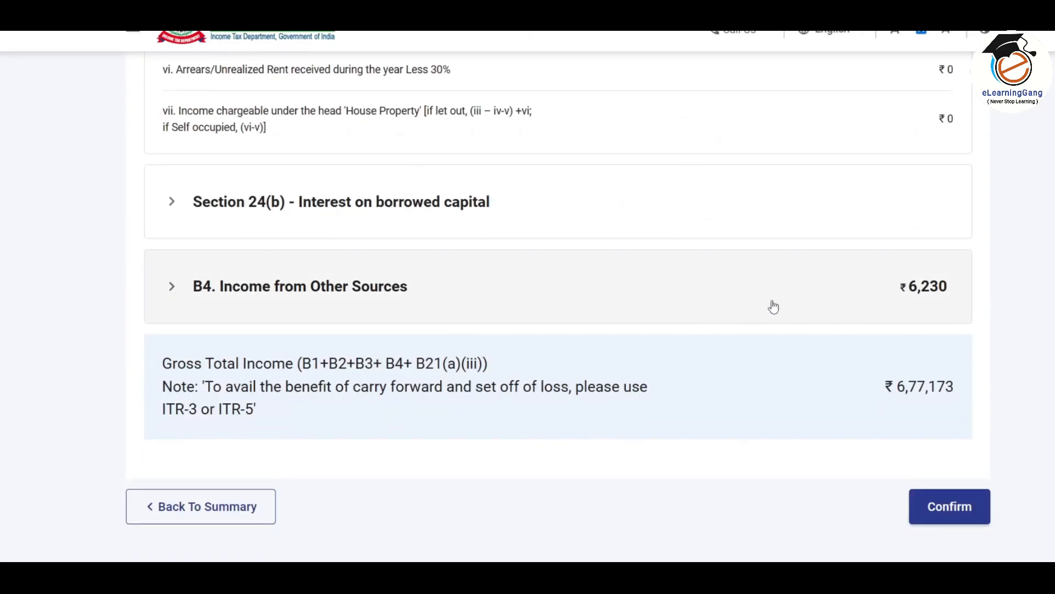
{"action": "scroll", "coordinate": [595, 324], "scroll_direction": "down", "scroll_amount": 1}
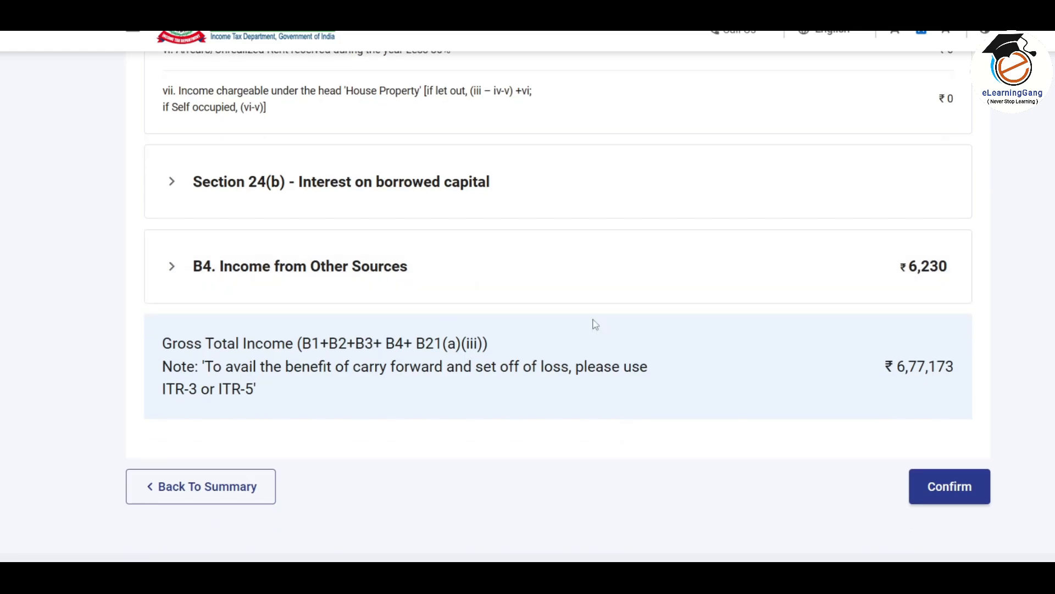
{"action": "scroll", "coordinate": [595, 324], "scroll_direction": "up", "scroll_amount": 15}
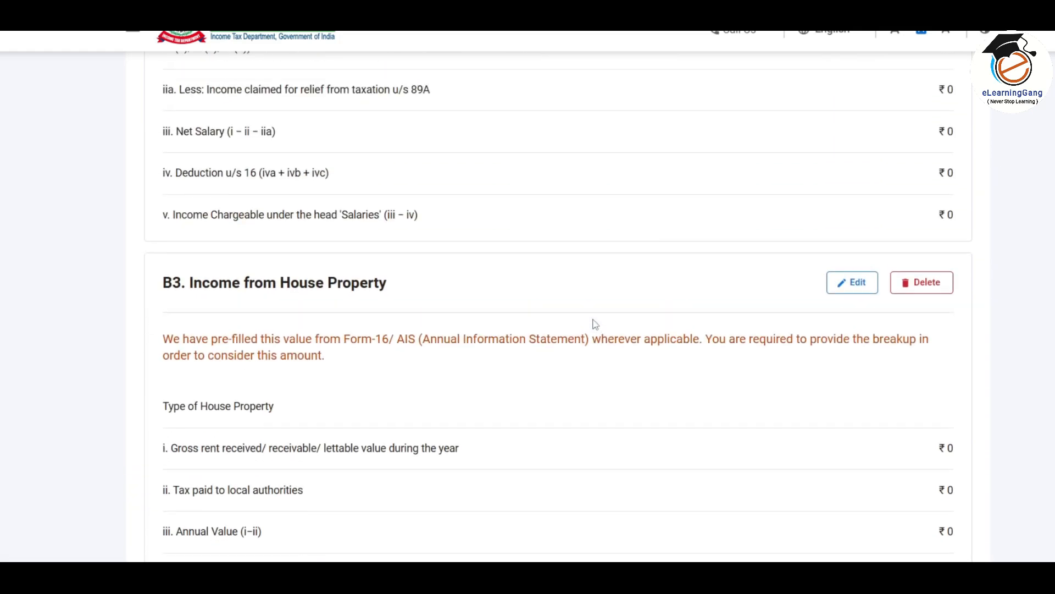
{"action": "scroll", "coordinate": [595, 324], "scroll_direction": "down", "scroll_amount": 15}
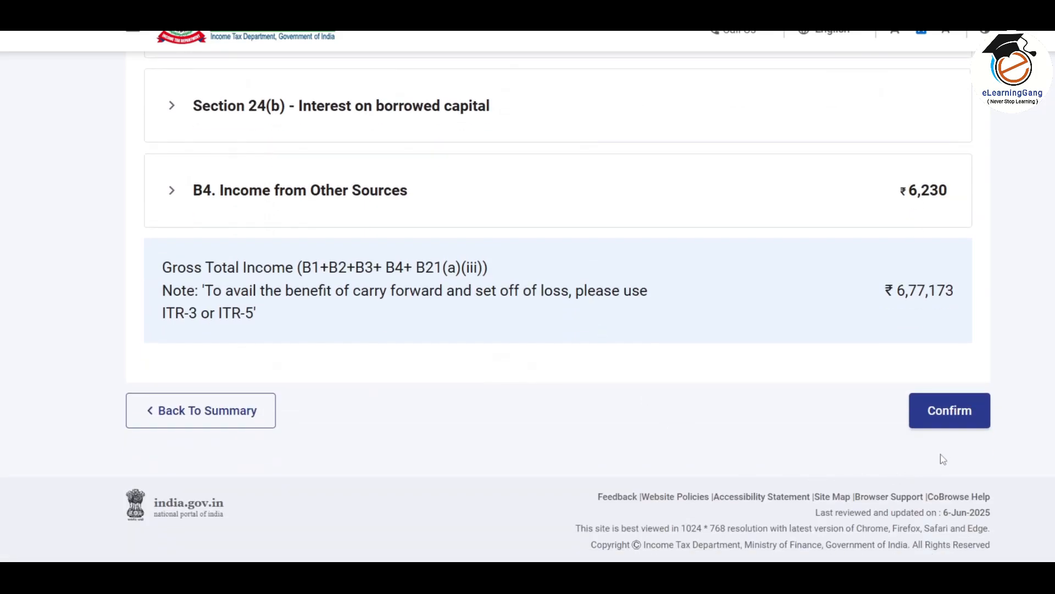
{"action": "left_click", "coordinate": [950, 411]}
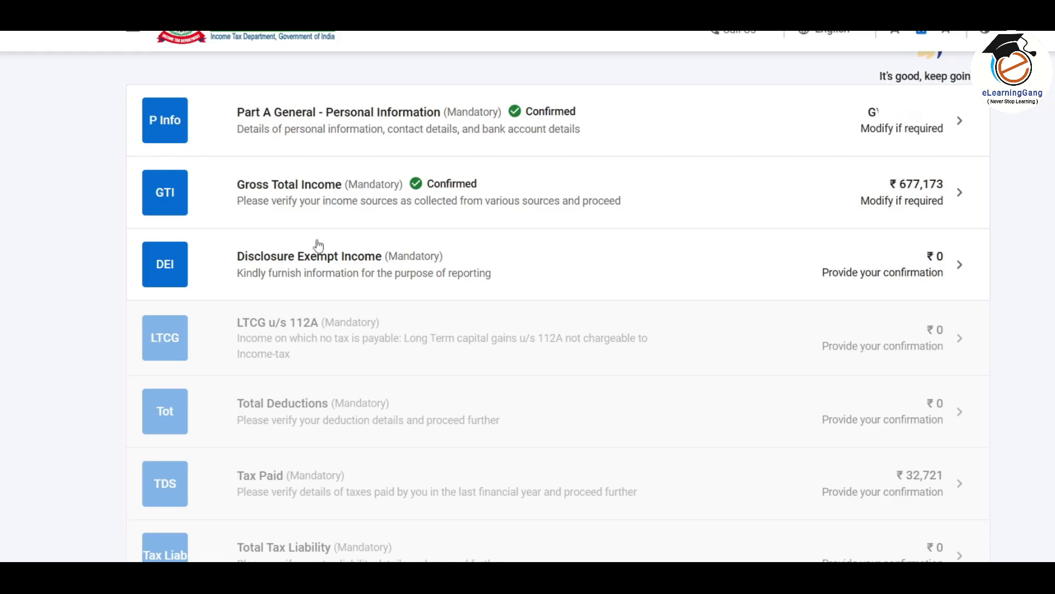
{"action": "left_click", "coordinate": [643, 274]}
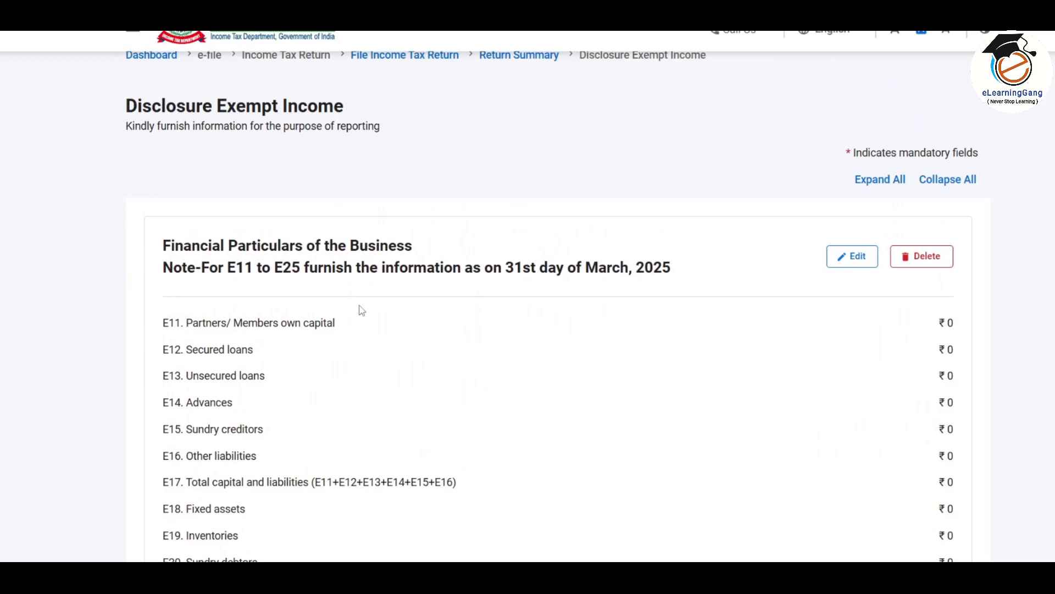
{"action": "scroll", "coordinate": [359, 310], "scroll_direction": "down", "scroll_amount": 4}
{"action": "scroll", "coordinate": [359, 310], "scroll_direction": "up", "scroll_amount": 4}
{"action": "scroll", "coordinate": [348, 164], "scroll_direction": "down", "scroll_amount": 3}
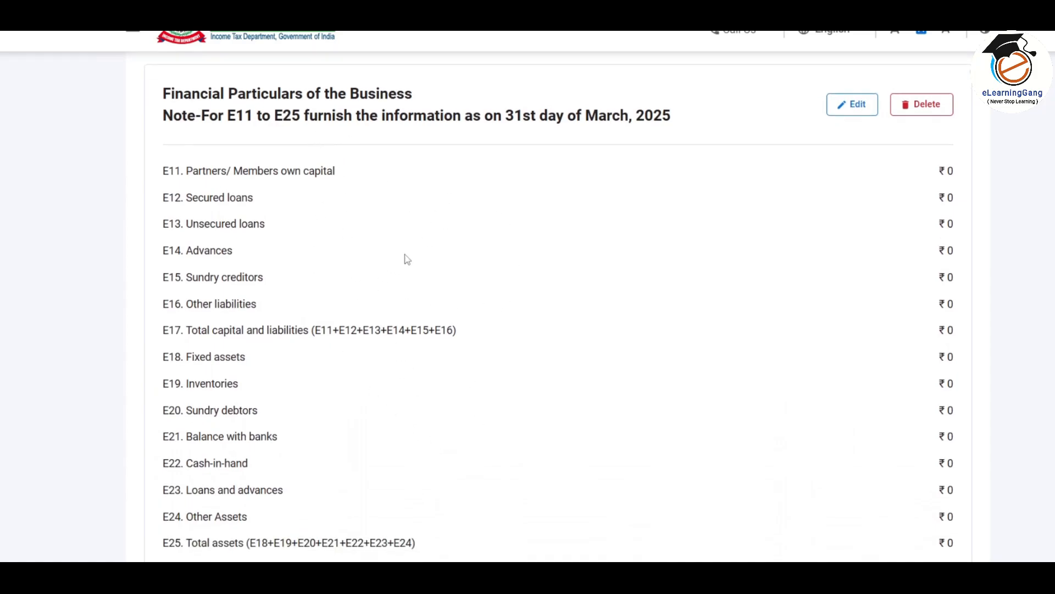
{"action": "scroll", "coordinate": [407, 259], "scroll_direction": "down", "scroll_amount": 5}
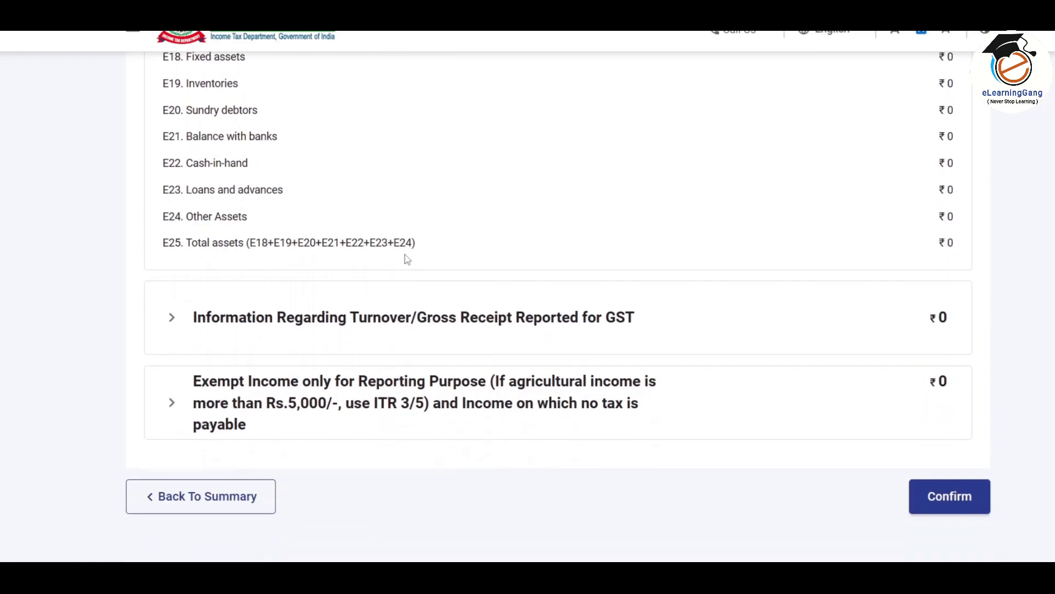
{"action": "scroll", "coordinate": [407, 259], "scroll_direction": "up", "scroll_amount": 8}
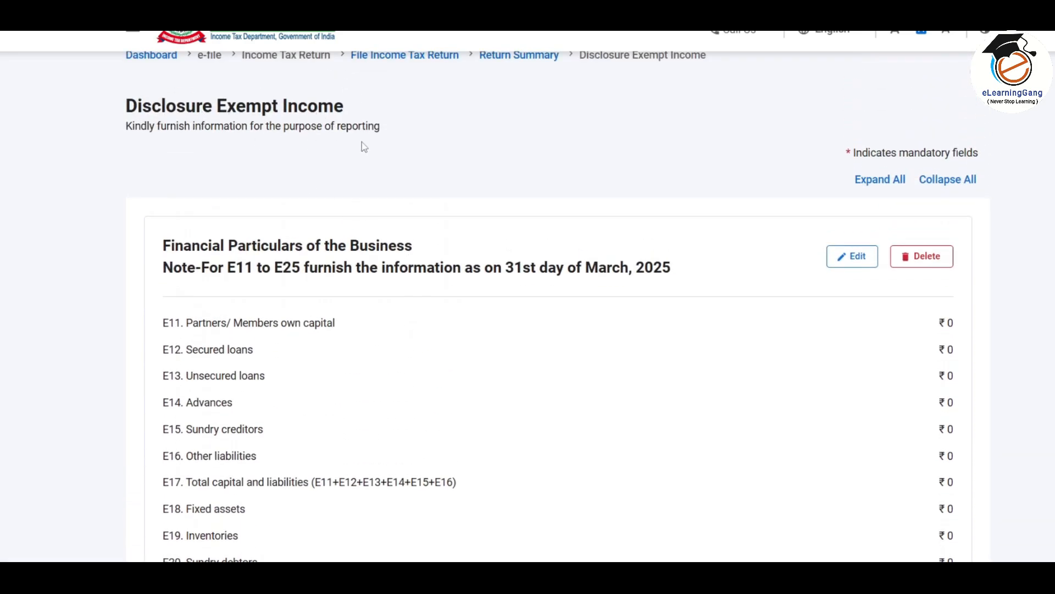
{"action": "scroll", "coordinate": [392, 339], "scroll_direction": "down", "scroll_amount": 1}
{"action": "scroll", "coordinate": [393, 338], "scroll_direction": "up", "scroll_amount": 1}
{"action": "scroll", "coordinate": [392, 339], "scroll_direction": "down", "scroll_amount": 1}
{"action": "scroll", "coordinate": [392, 344], "scroll_direction": "up", "scroll_amount": 3}
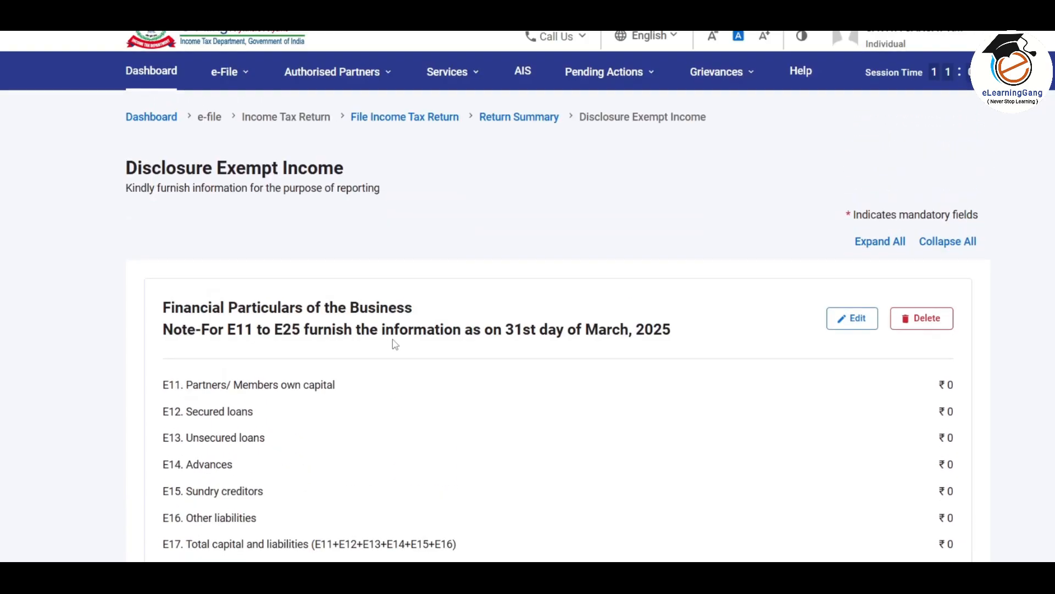
{"action": "scroll", "coordinate": [316, 199], "scroll_direction": "down", "scroll_amount": 3}
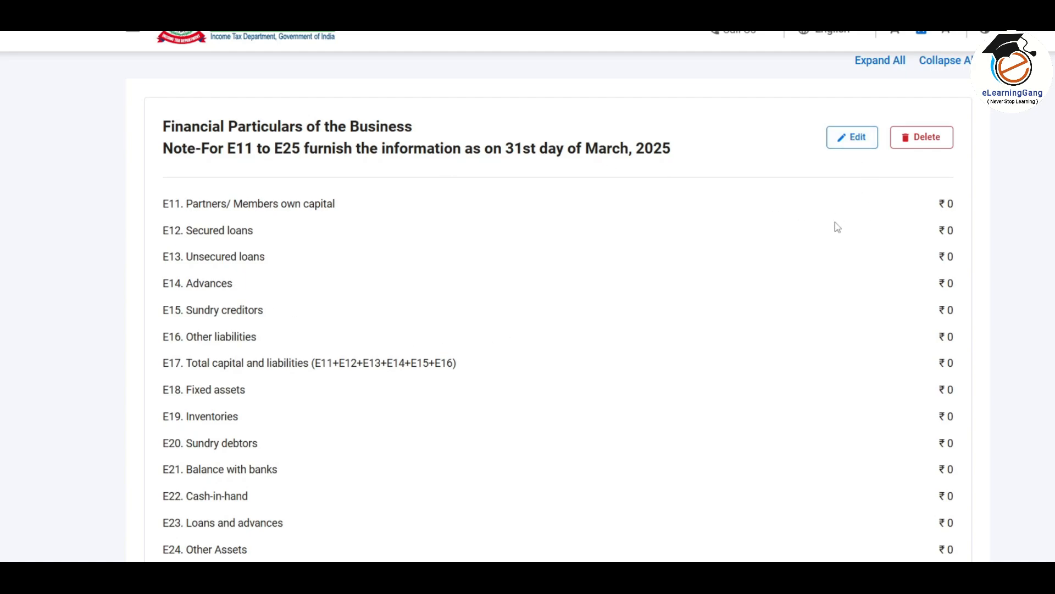
{"action": "scroll", "coordinate": [839, 231], "scroll_direction": "down", "scroll_amount": 1}
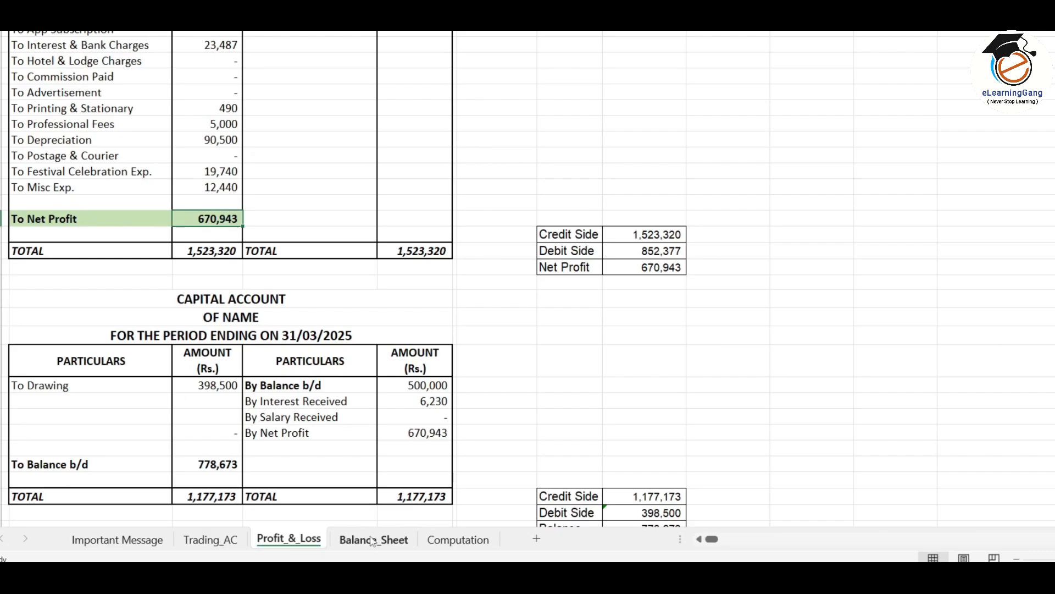
Open the Balance_Sheet tab and select the Sundry Debtors, Closing Stock and Cash in Hand cells
{"action": "left_click", "coordinate": [374, 539]}
{"action": "left_click", "coordinate": [306, 367]}
{"action": "left_click", "coordinate": [312, 383]}
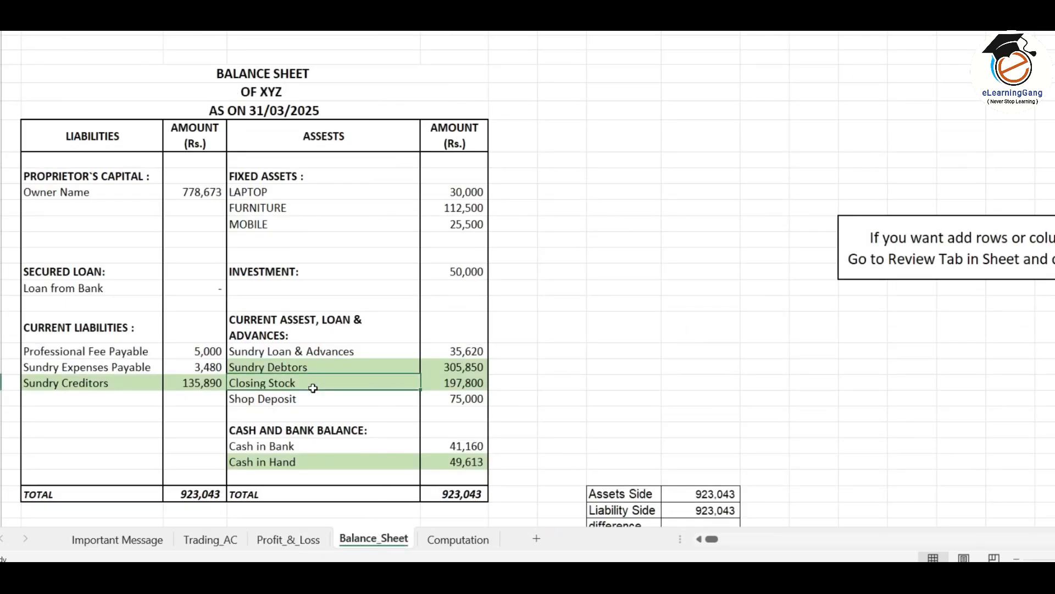
{"action": "left_click", "coordinate": [327, 461]}
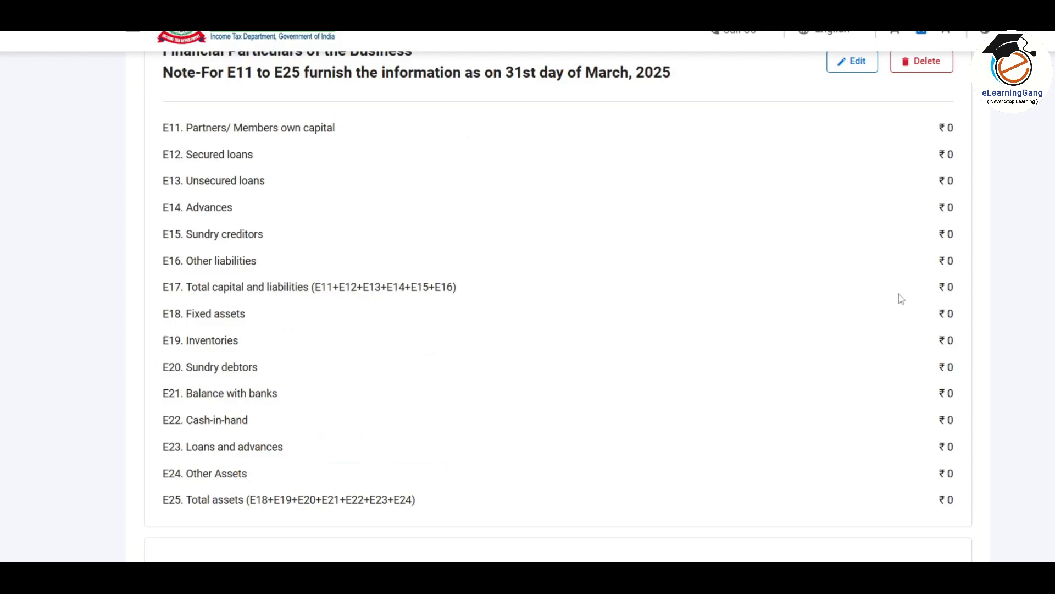
{"action": "scroll", "coordinate": [885, 248], "scroll_direction": "up", "scroll_amount": 2}
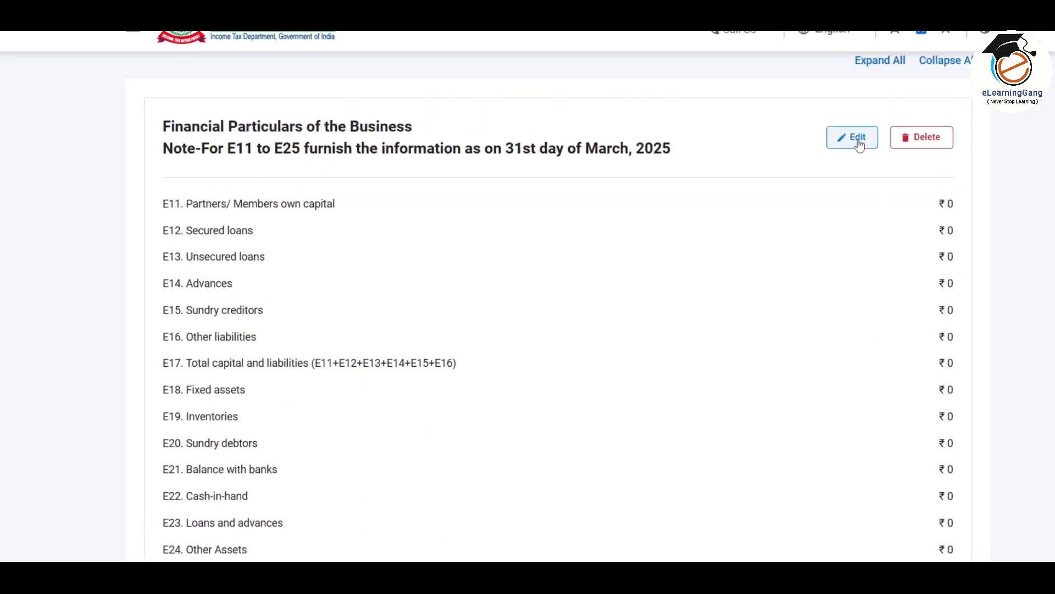
Edit the financial particulars, entering inventories 197800, sundry debtors 305850 and cash-in-hand 49613
{"action": "left_click", "coordinate": [852, 138]}
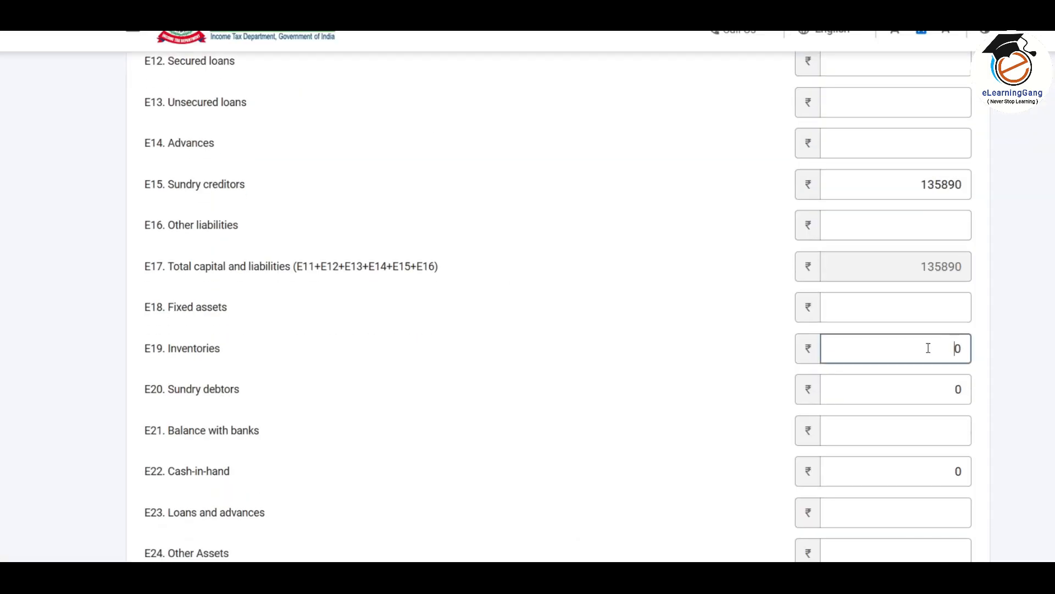
{"action": "type", "text": "19780"}
{"action": "key", "text": "Tab"}
{"action": "type", "text": "30585"}
{"action": "left_click", "coordinate": [770, 372]}
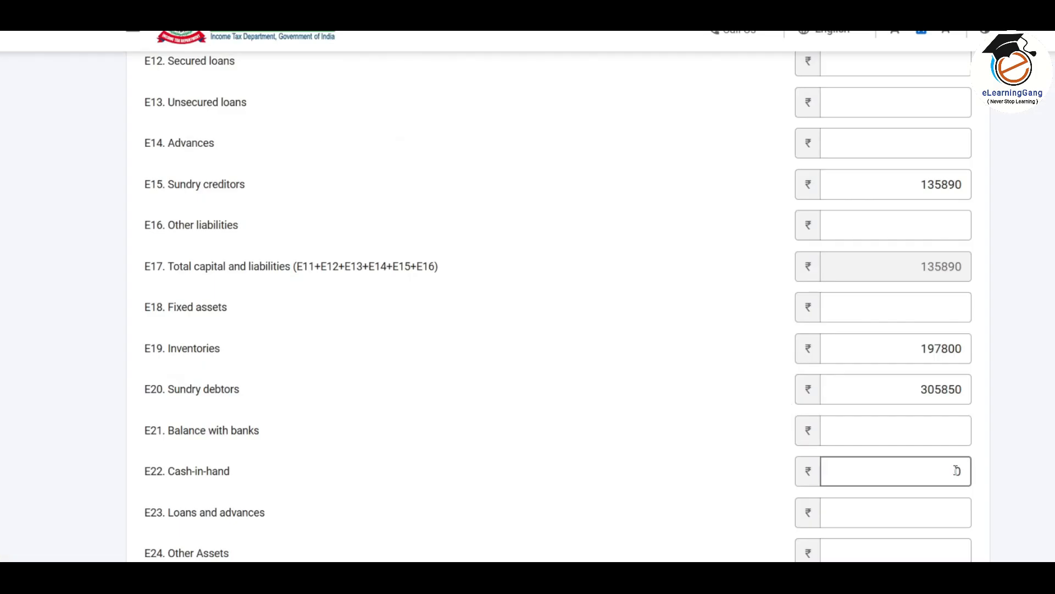
{"action": "type", "text": "49613"}
{"action": "left_click", "coordinate": [654, 392]}
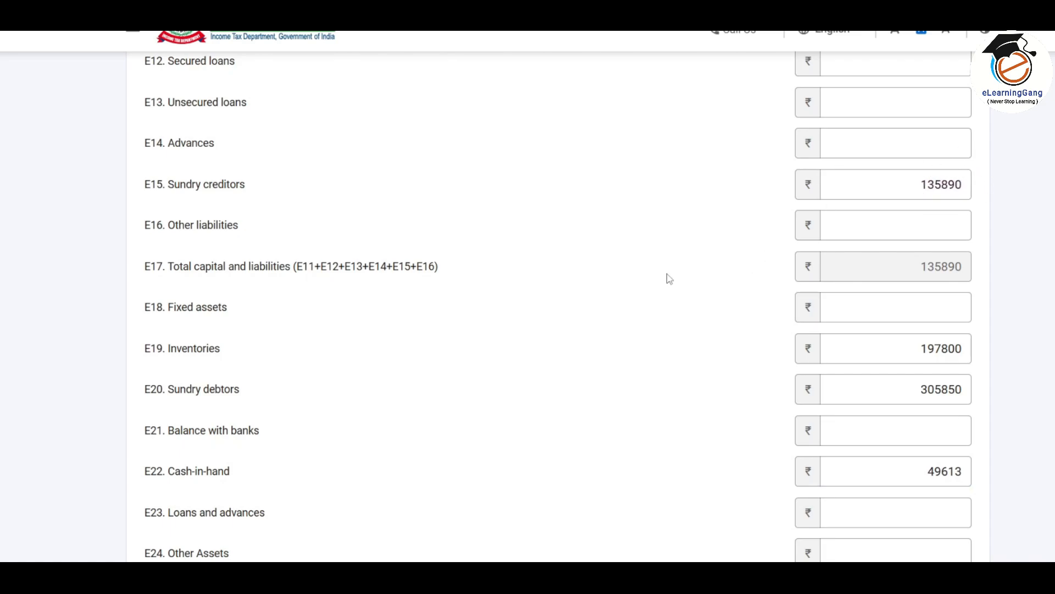
{"action": "scroll", "coordinate": [668, 279], "scroll_direction": "down", "scroll_amount": 4}
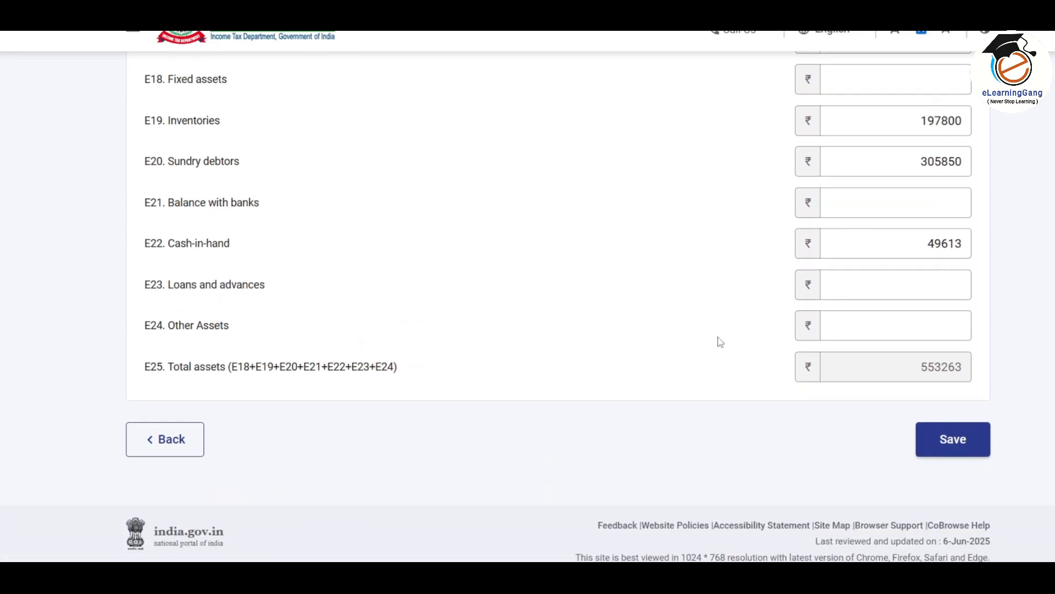
Save the edited business financial particulars
{"action": "left_click", "coordinate": [976, 441]}
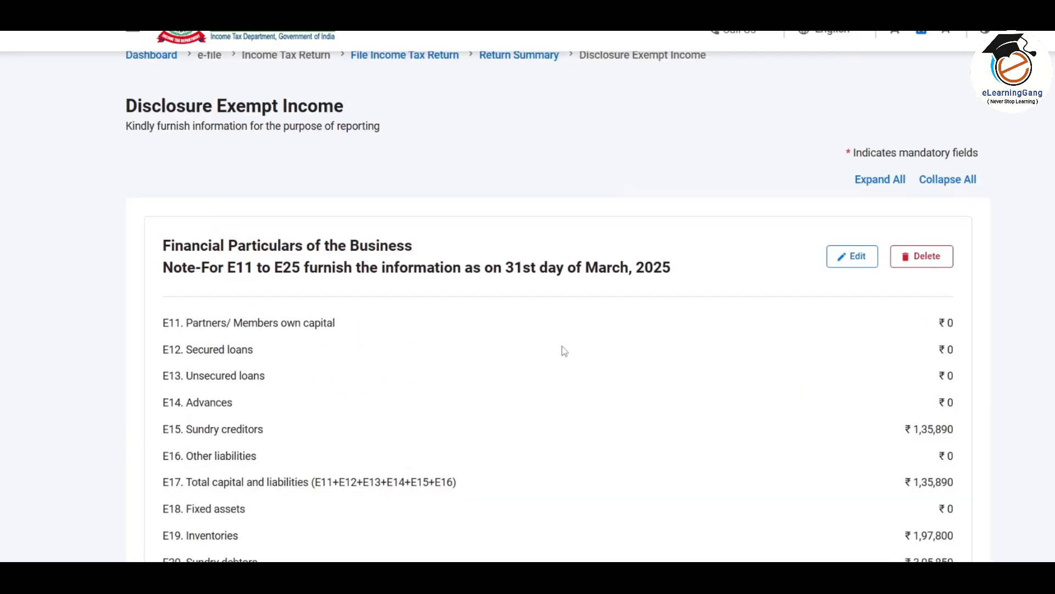
{"action": "scroll", "coordinate": [563, 350], "scroll_direction": "down", "scroll_amount": 3}
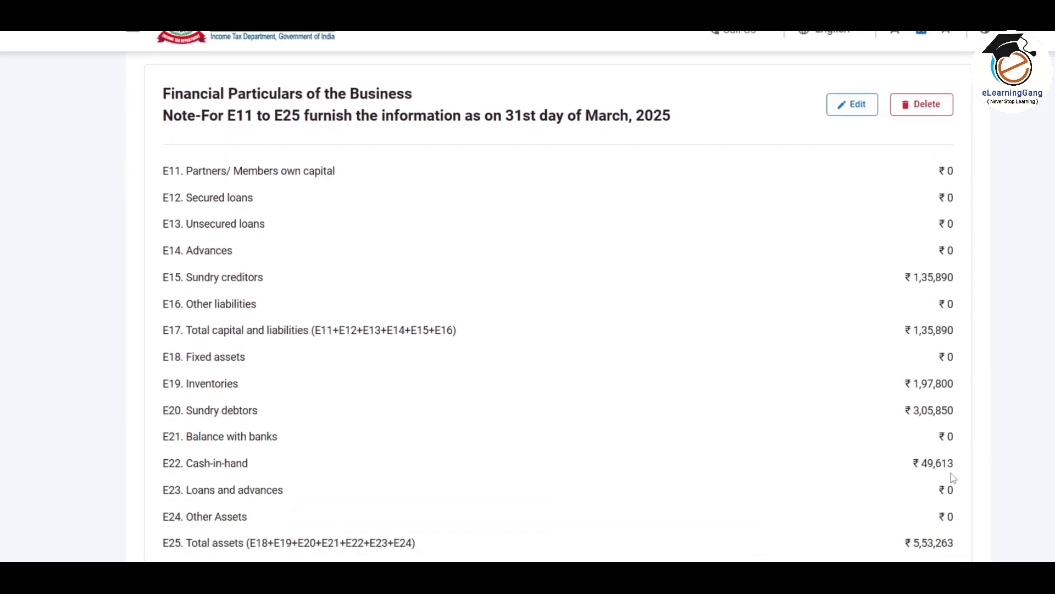
{"action": "scroll", "coordinate": [761, 288], "scroll_direction": "down", "scroll_amount": 7}
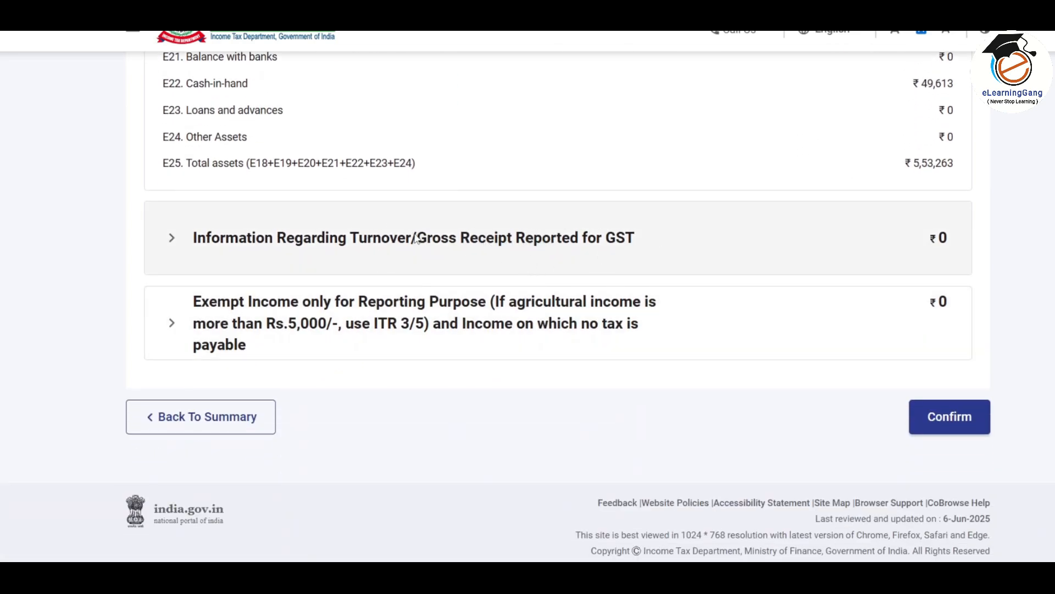
Add a GST turnover entry with the business GSTIN and annual outward supplies of 3248900
{"action": "left_click", "coordinate": [448, 244]}
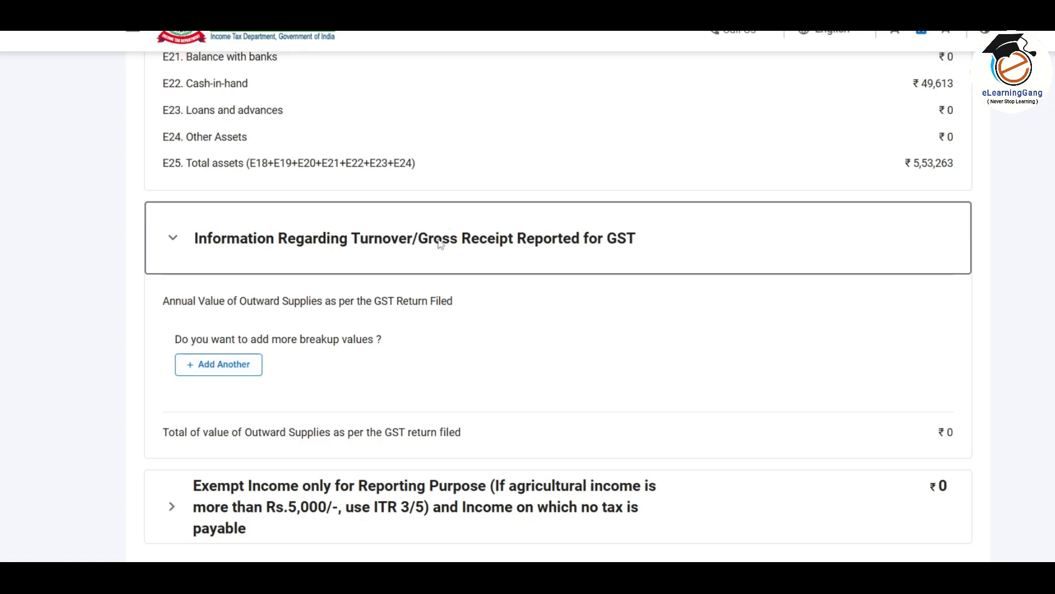
{"action": "left_click", "coordinate": [241, 373]}
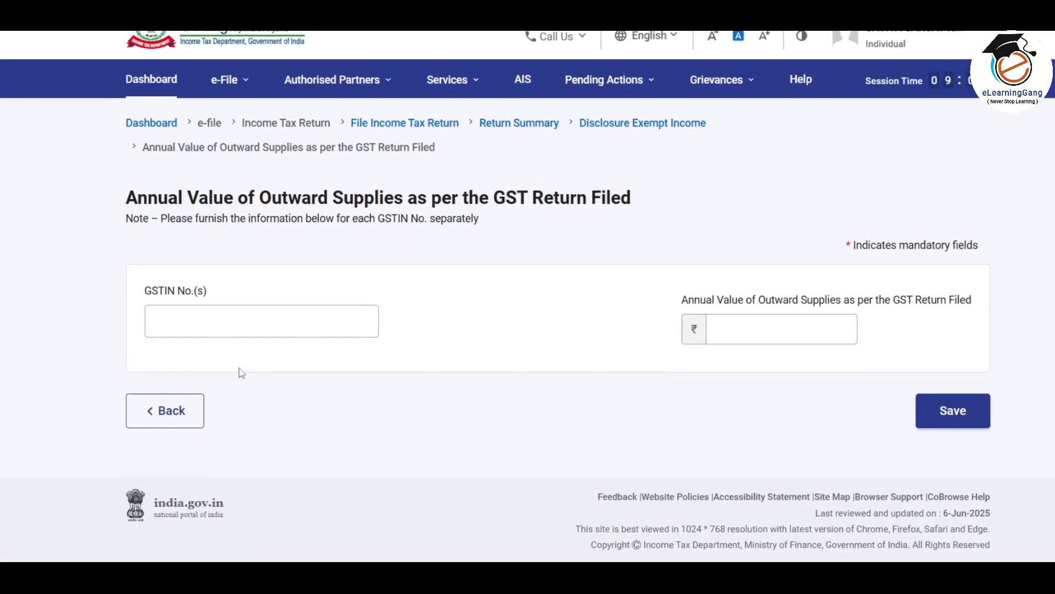
{"action": "left_click", "coordinate": [260, 318]}
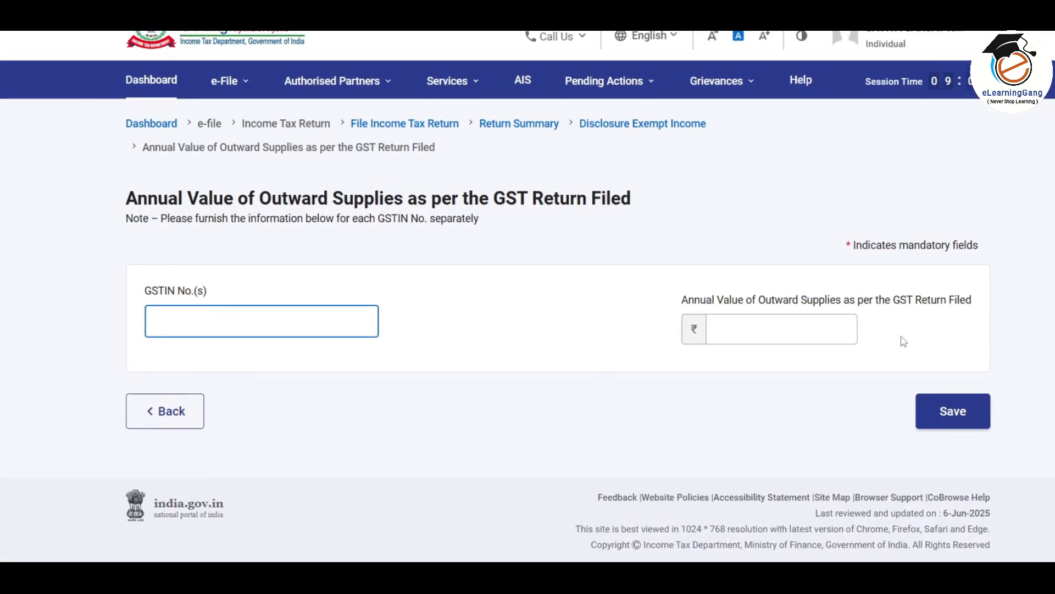
{"action": "left_click", "coordinate": [741, 327]}
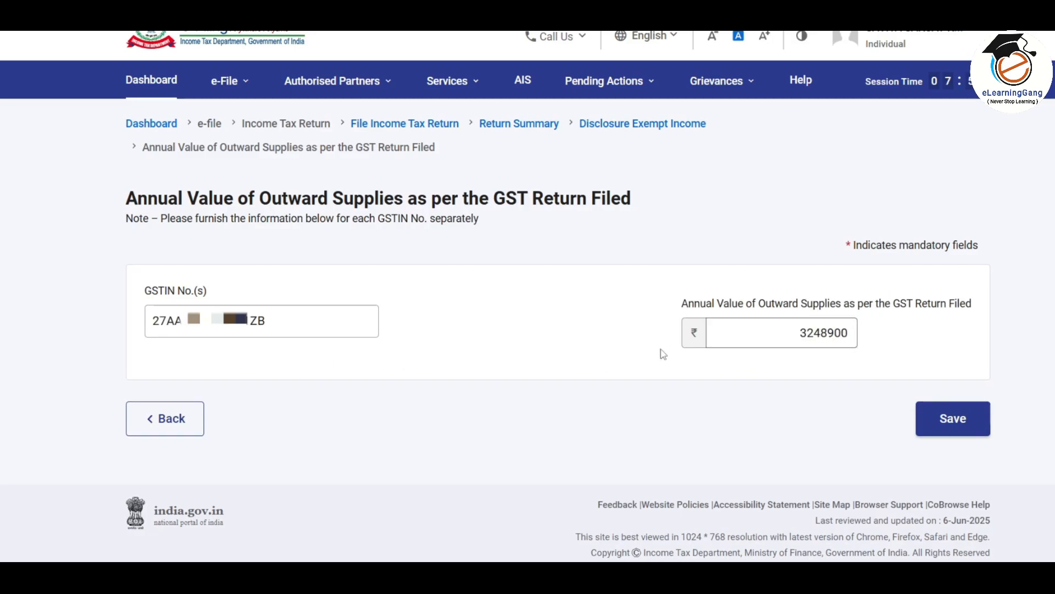
{"action": "left_click", "coordinate": [967, 427]}
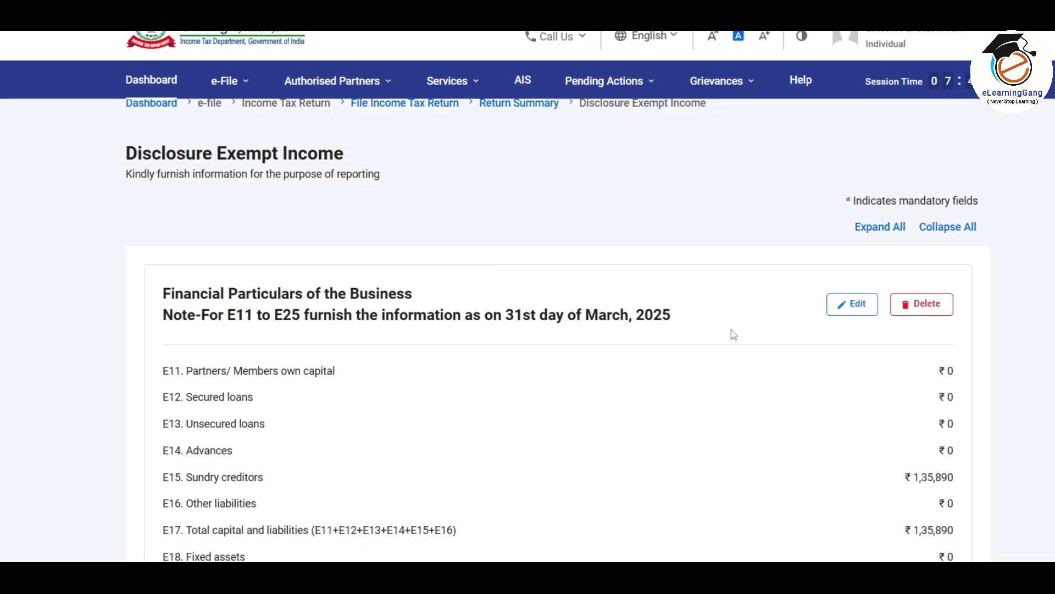
{"action": "scroll", "coordinate": [731, 332], "scroll_direction": "down", "scroll_amount": 10}
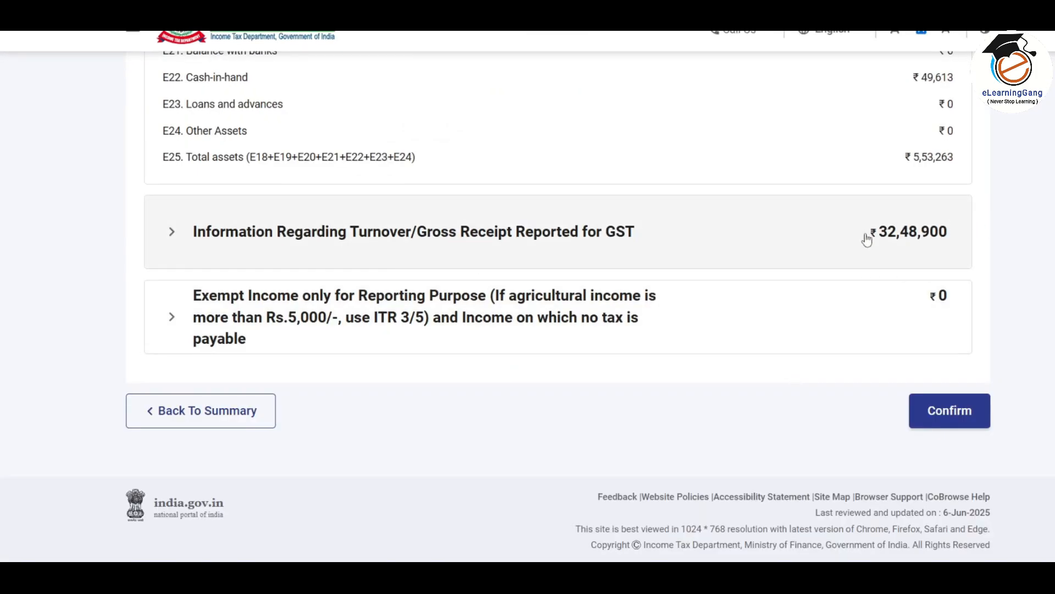
{"action": "left_click", "coordinate": [579, 239]}
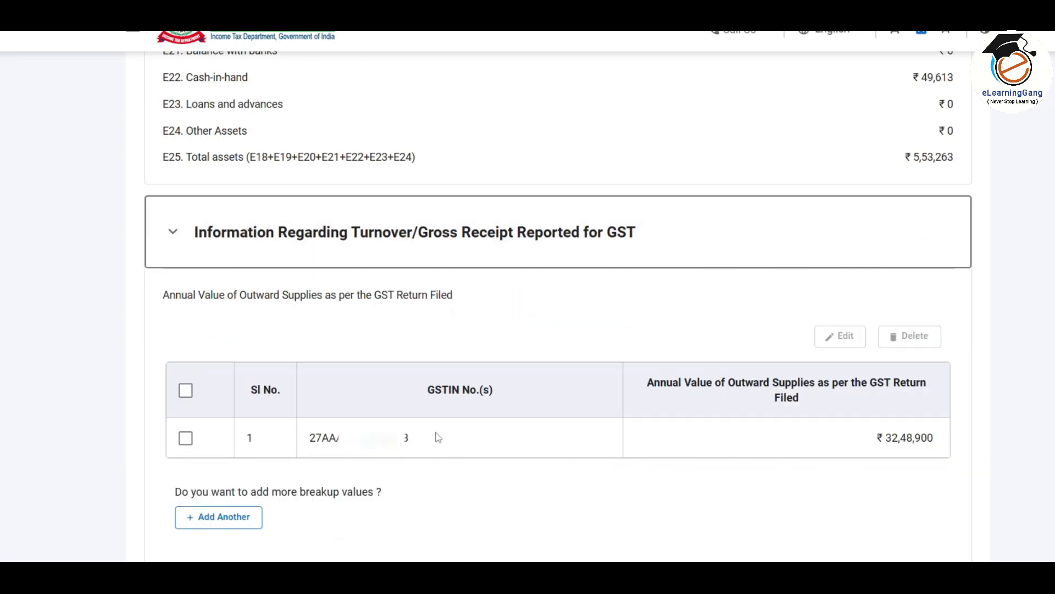
{"action": "left_click", "coordinate": [610, 234]}
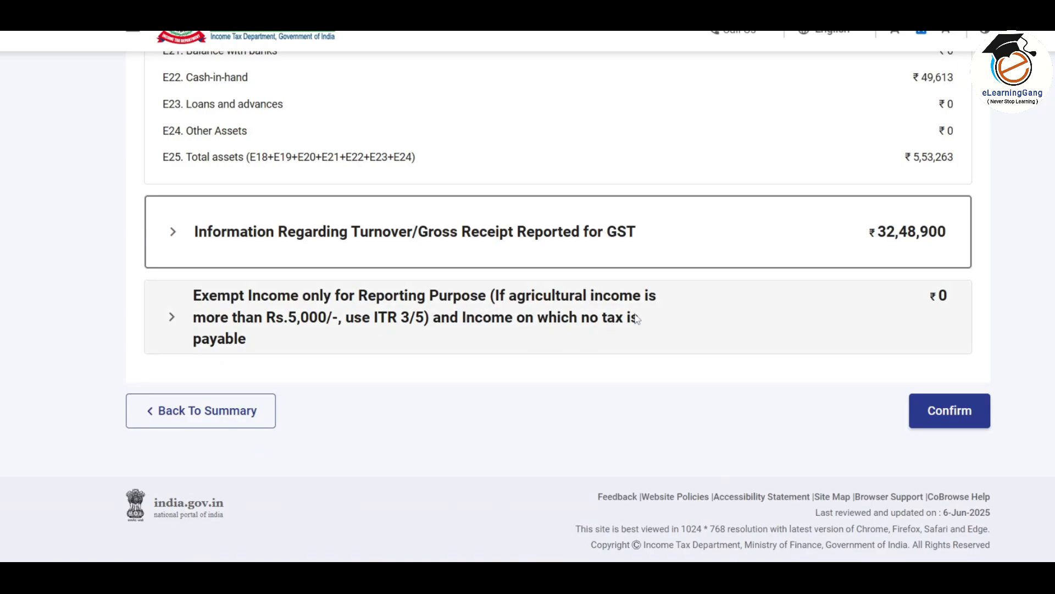
{"action": "left_click", "coordinate": [561, 318]}
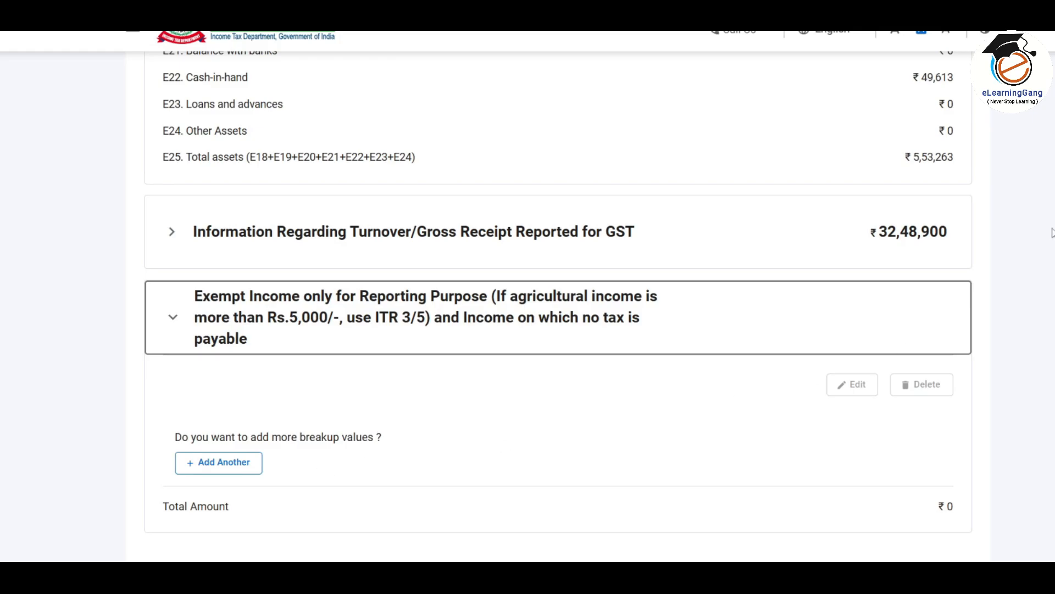
{"action": "left_click", "coordinate": [243, 466]}
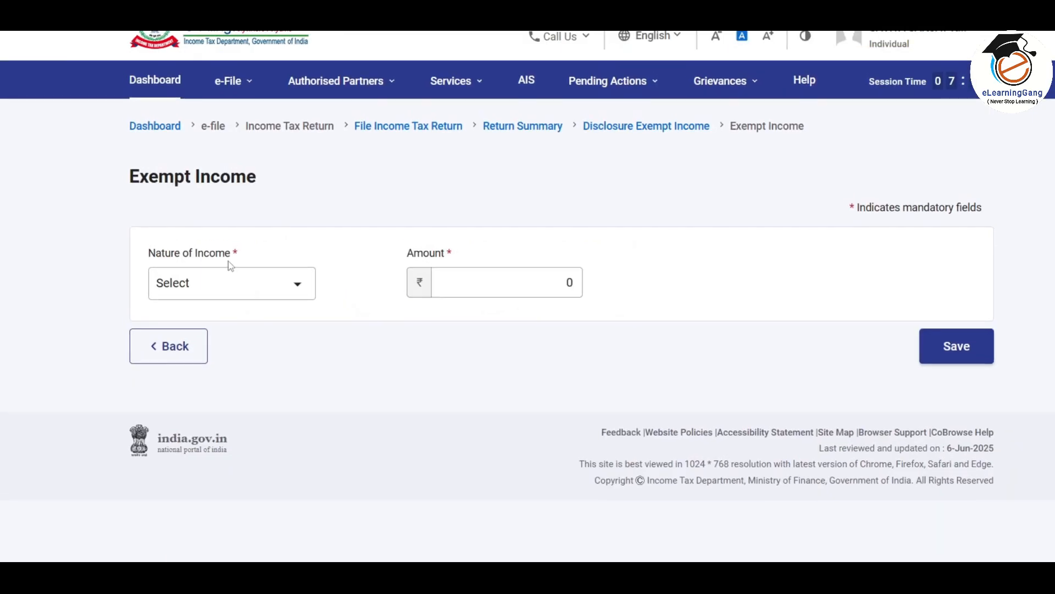
{"action": "left_click", "coordinate": [297, 285]}
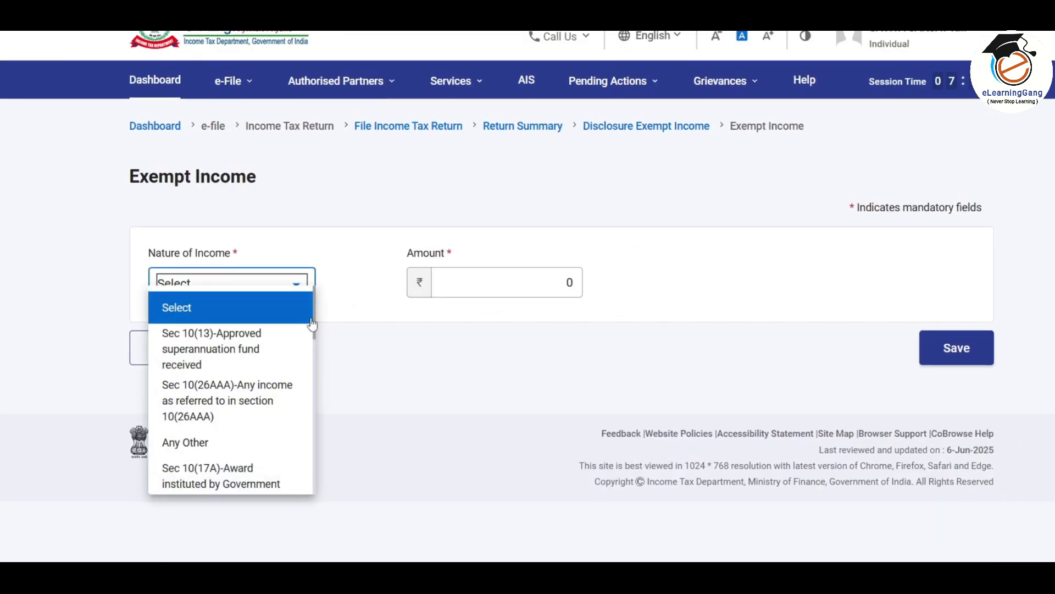
{"action": "scroll", "coordinate": [306, 357], "scroll_direction": "down", "scroll_amount": 5}
{"action": "scroll", "coordinate": [306, 390], "scroll_direction": "down", "scroll_amount": 3}
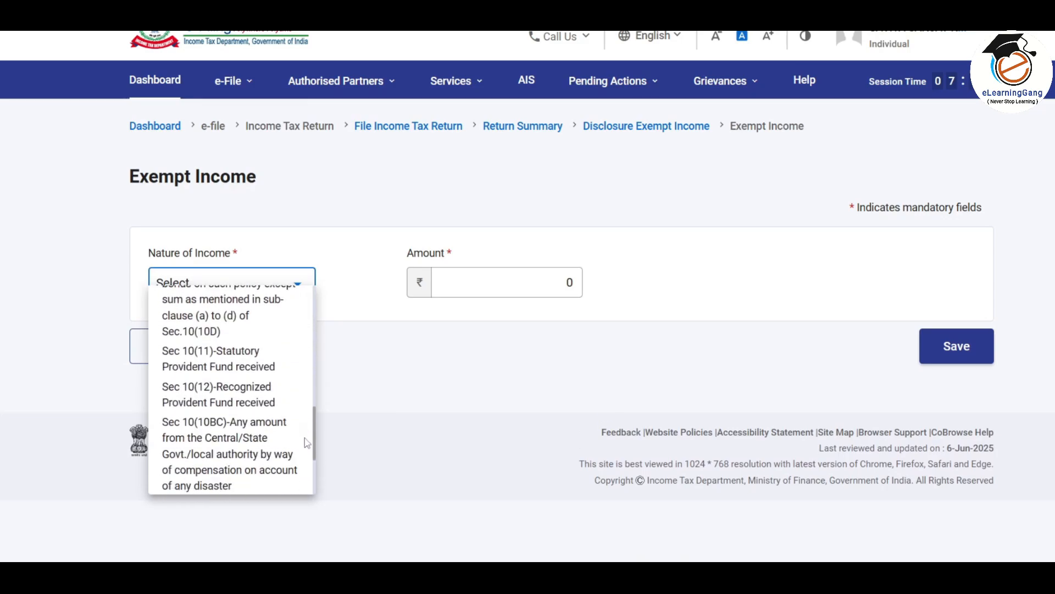
{"action": "left_click", "coordinate": [487, 286]}
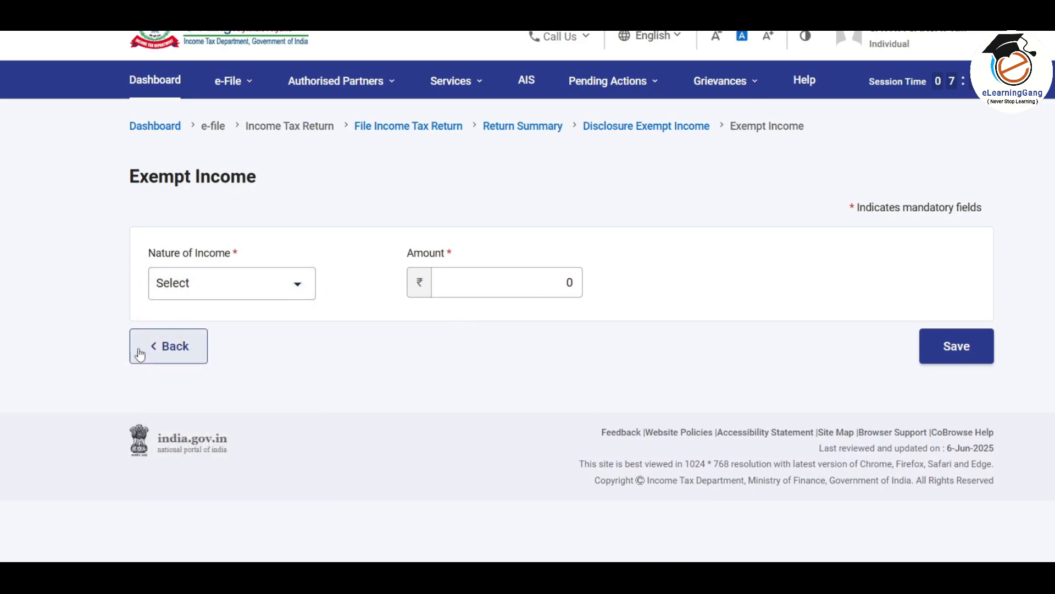
{"action": "left_click", "coordinate": [171, 349]}
{"action": "scroll", "coordinate": [594, 295], "scroll_direction": "down", "scroll_amount": 2}
{"action": "scroll", "coordinate": [594, 295], "scroll_direction": "down", "scroll_amount": 8}
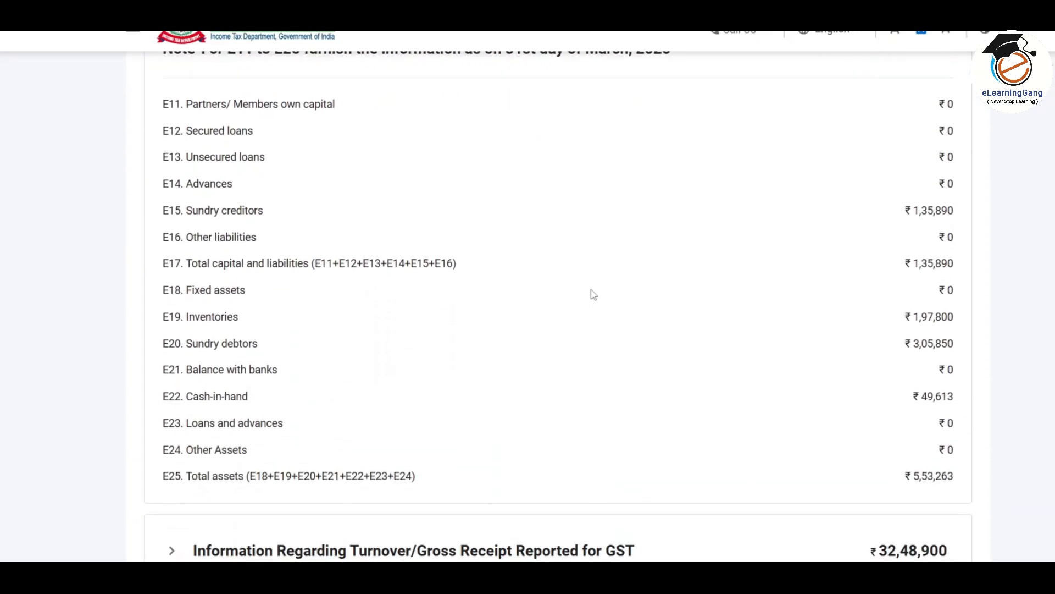
{"action": "scroll", "coordinate": [593, 294], "scroll_direction": "down", "scroll_amount": 1}
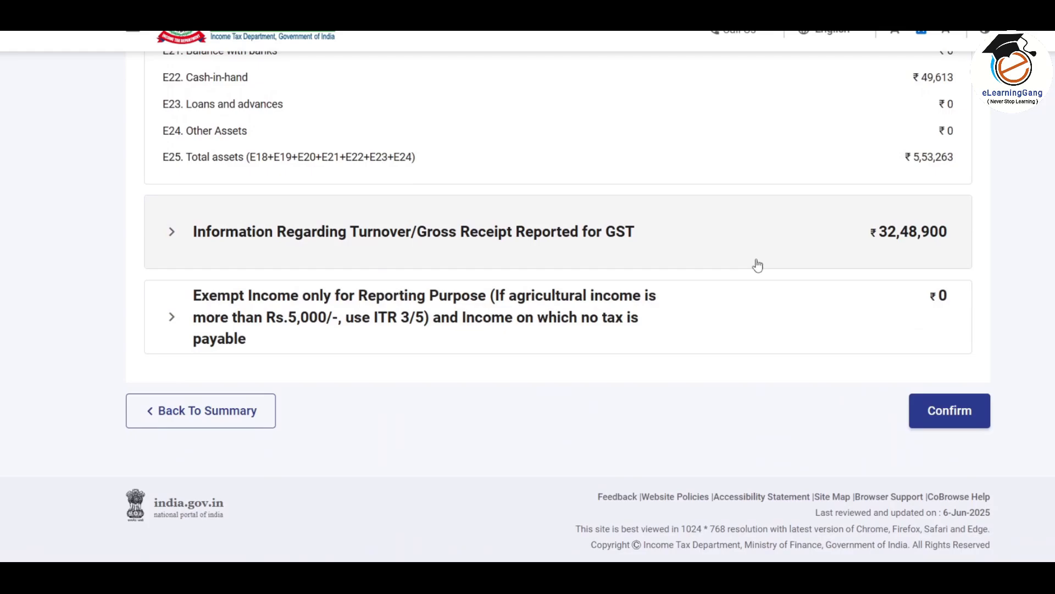
Confirm Disclosure Exempt Income, then try a 400000 total sale consideration under LTCG u/s 112A
{"action": "left_click", "coordinate": [949, 418]}
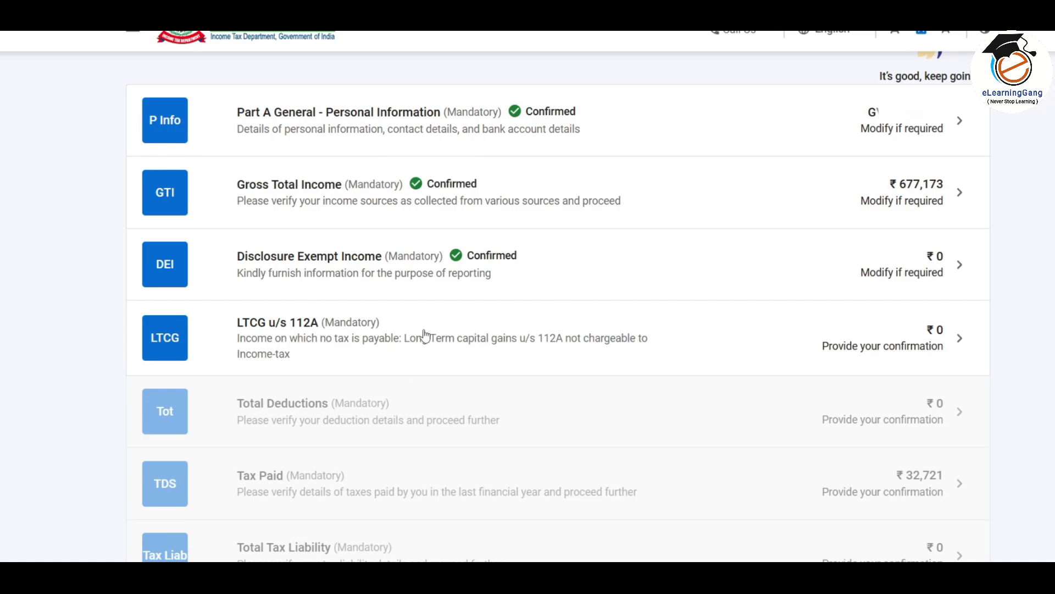
{"action": "left_click", "coordinate": [697, 344]}
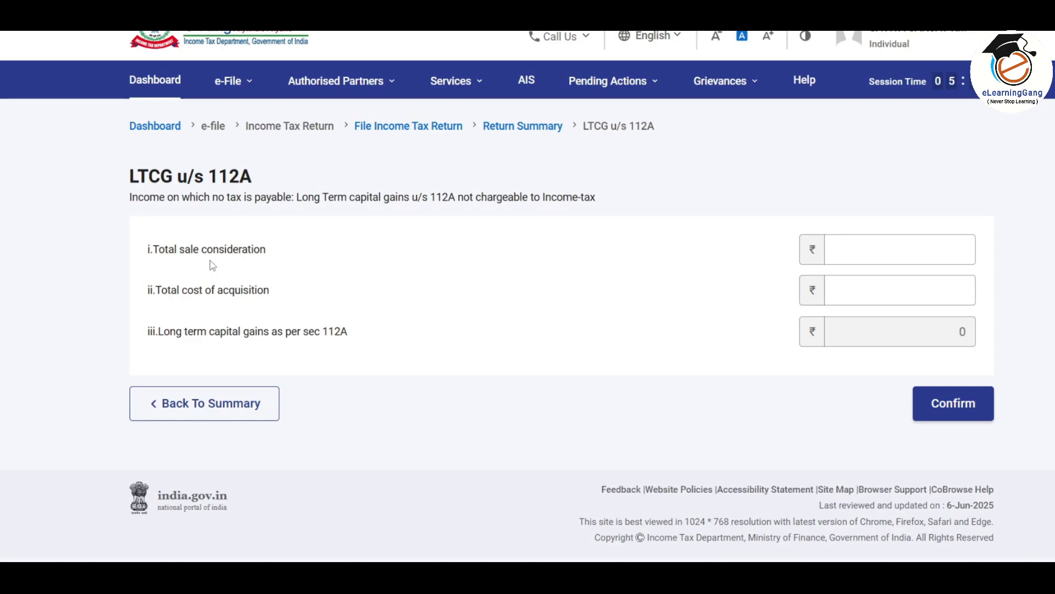
{"action": "left_click", "coordinate": [945, 250]}
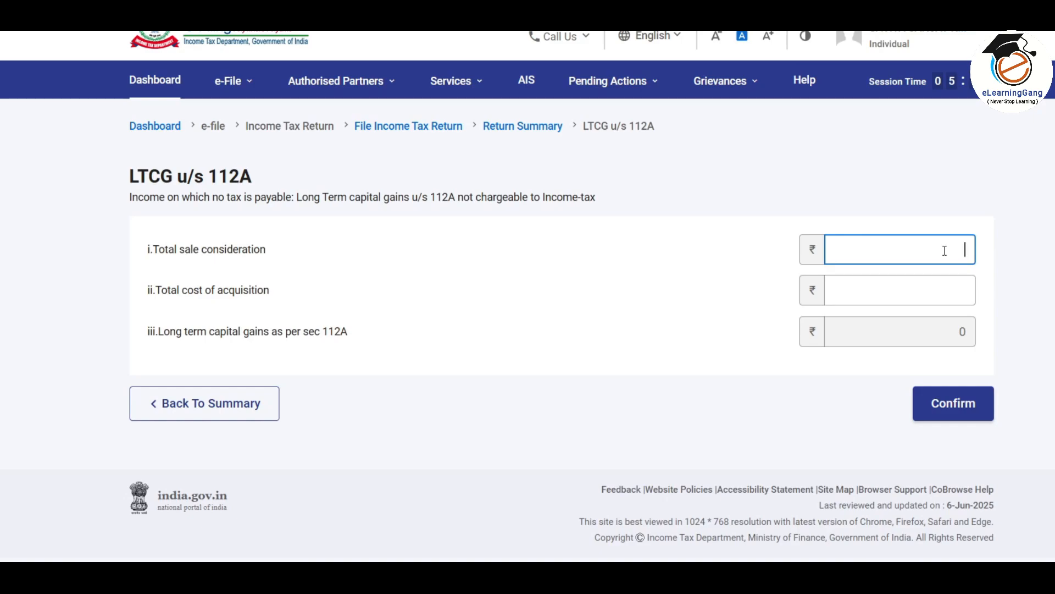
{"action": "type", "text": "400000"}
{"action": "left_click", "coordinate": [1004, 273]}
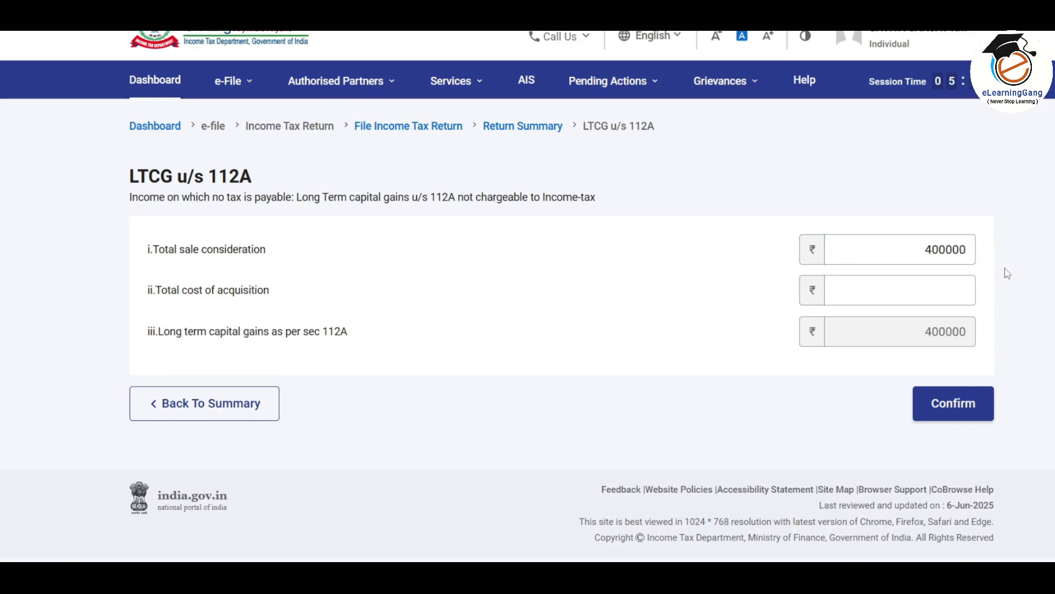
Enter a total cost of acquisition of 275000, then correct it to 265000
{"action": "left_click", "coordinate": [937, 253]}
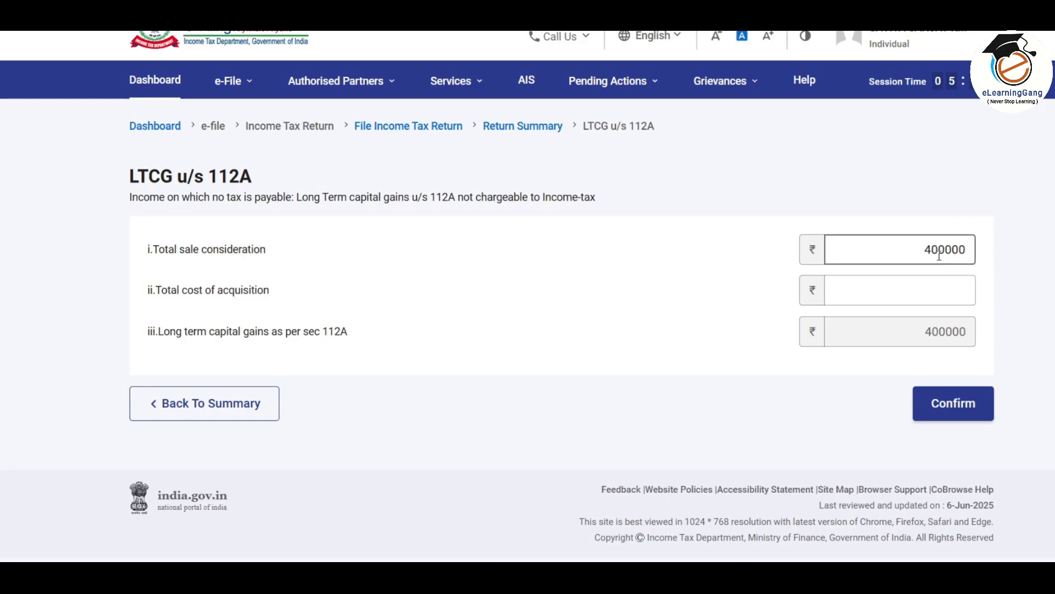
{"action": "left_click", "coordinate": [942, 286]}
{"action": "type", "text": "275000"}
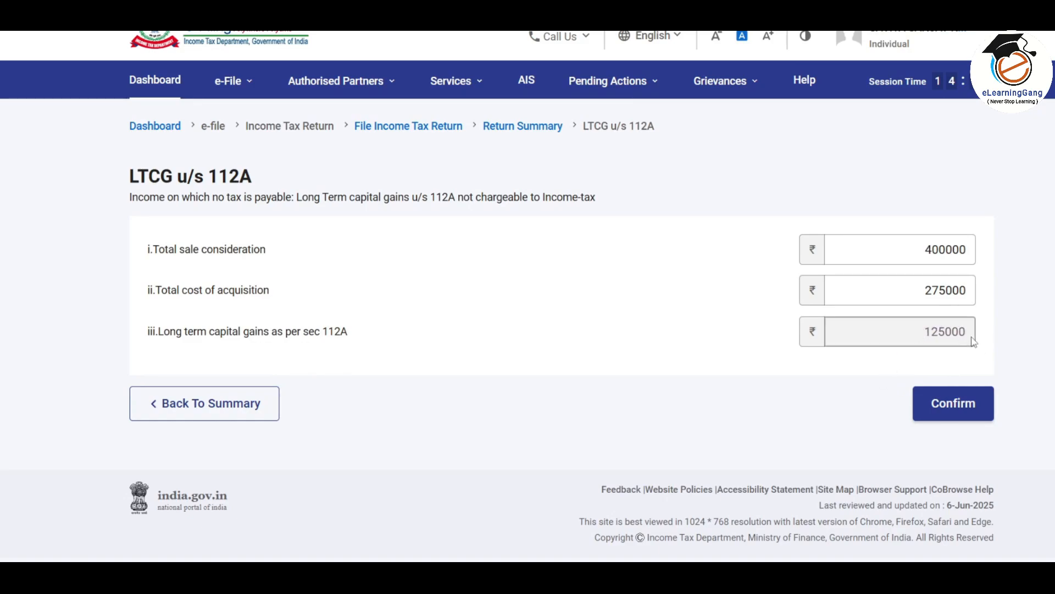
{"action": "left_click_drag", "start_coordinate": [930, 290], "coordinate": [938, 290]}
{"action": "type", "text": "6"}
{"action": "left_click", "coordinate": [953, 320]}
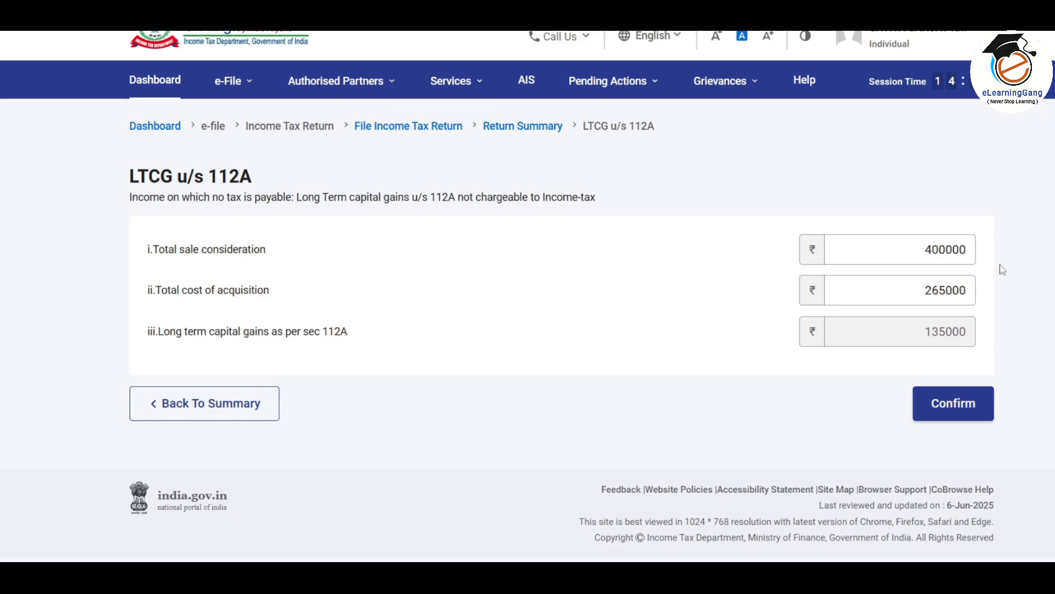
Clear the sale consideration back to 0 and save the LTCG u/s 112A schedule
{"action": "left_click", "coordinate": [923, 250]}
{"action": "key", "text": "ctrl+a"}
{"action": "key", "text": "BackSpace"}
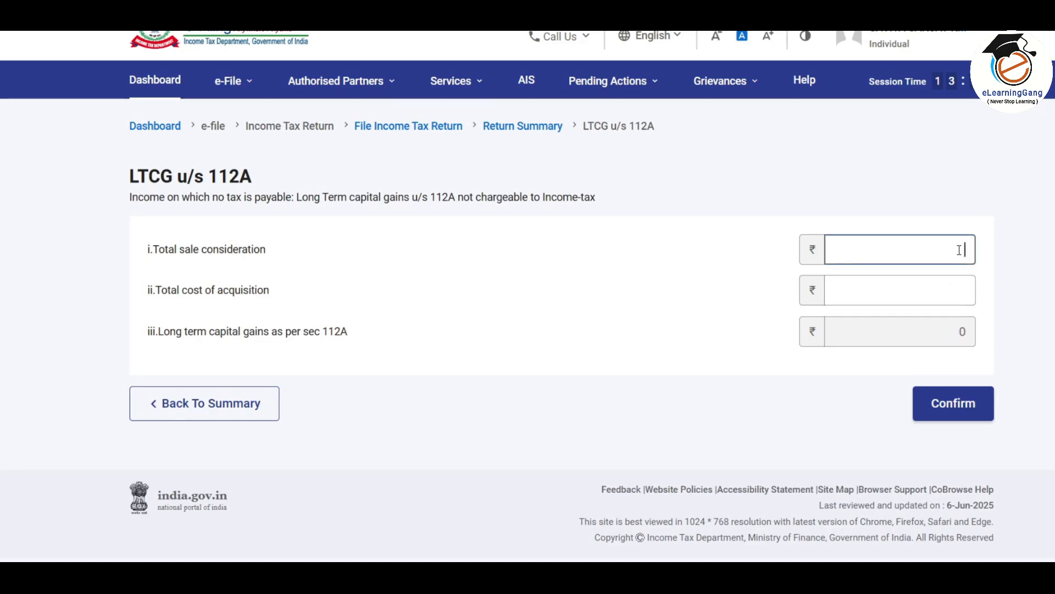
{"action": "left_click", "coordinate": [961, 281]}
{"action": "left_click", "coordinate": [954, 404]}
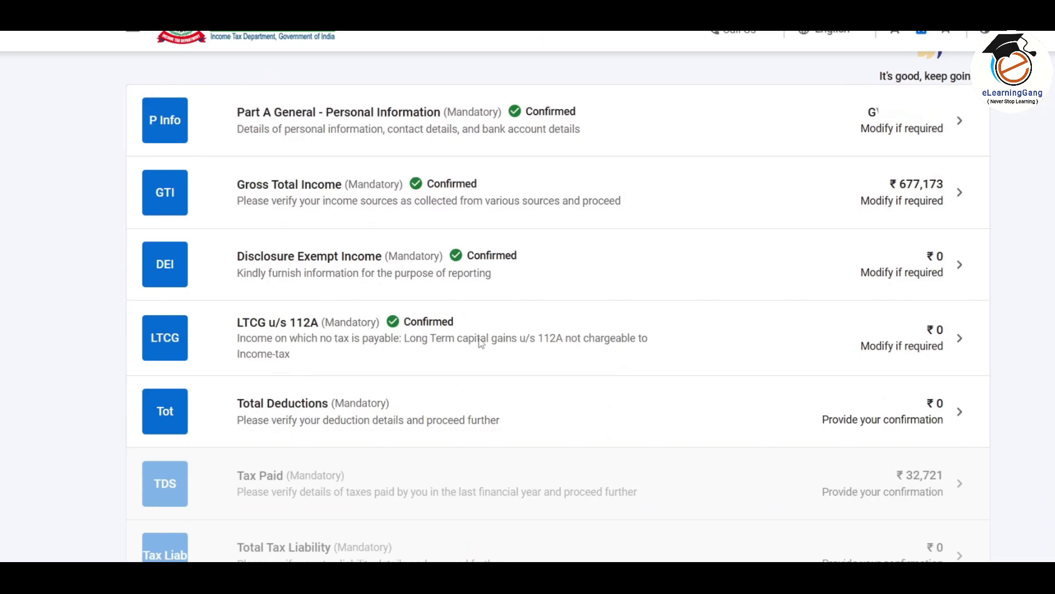
Review the 80CCH and other deduction entries under Total Deductions and confirm them at ₹0
{"action": "scroll", "coordinate": [479, 338], "scroll_direction": "down", "scroll_amount": 3}
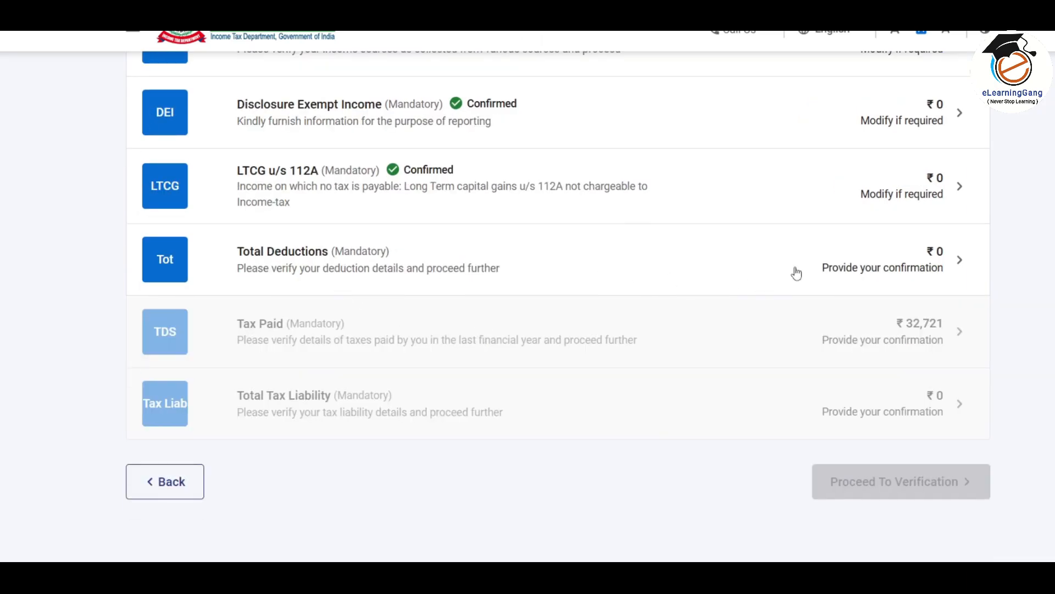
{"action": "left_click", "coordinate": [558, 274]}
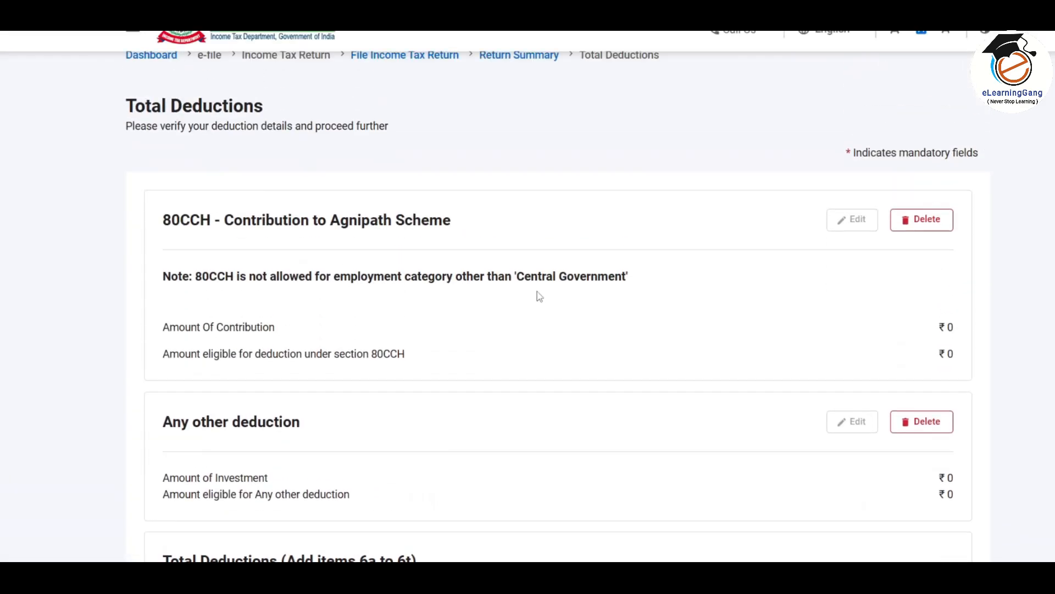
{"action": "scroll", "coordinate": [571, 313], "scroll_direction": "down", "scroll_amount": 2}
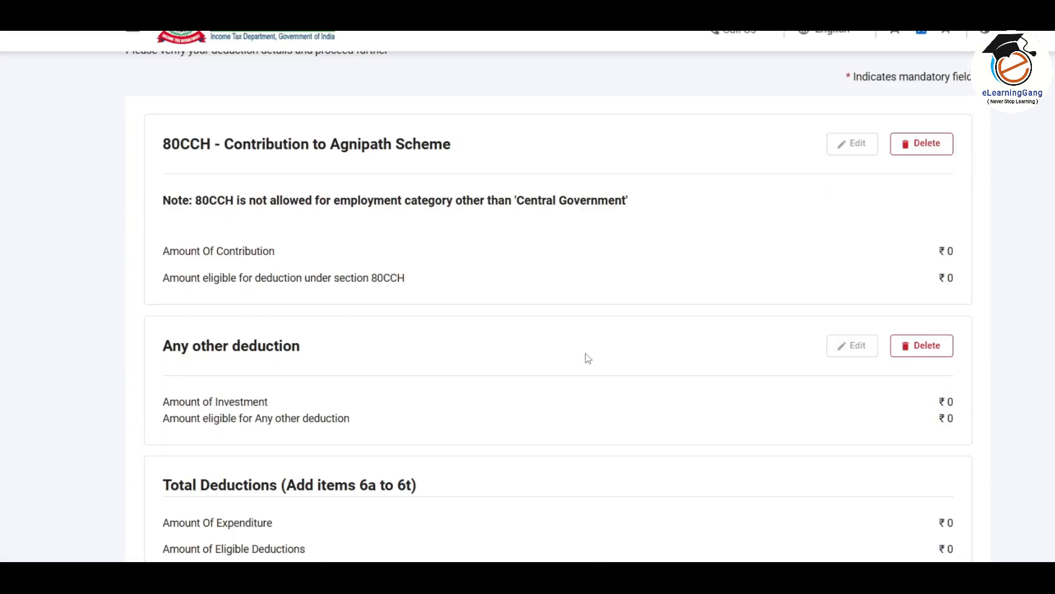
{"action": "scroll", "coordinate": [588, 357], "scroll_direction": "down", "scroll_amount": 3}
{"action": "scroll", "coordinate": [587, 358], "scroll_direction": "up", "scroll_amount": 5}
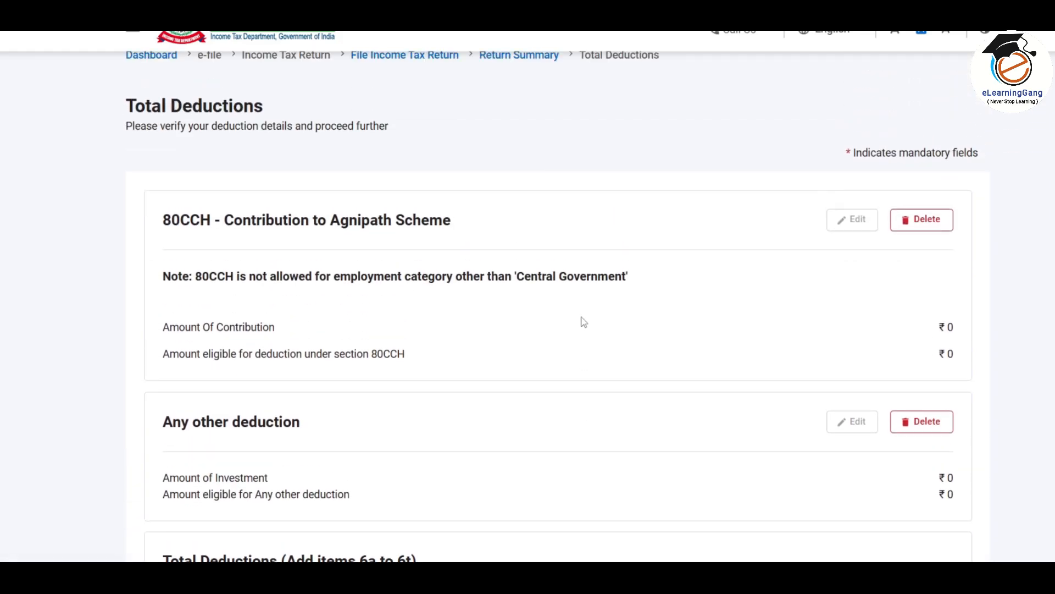
{"action": "scroll", "coordinate": [715, 335], "scroll_direction": "down", "scroll_amount": 5}
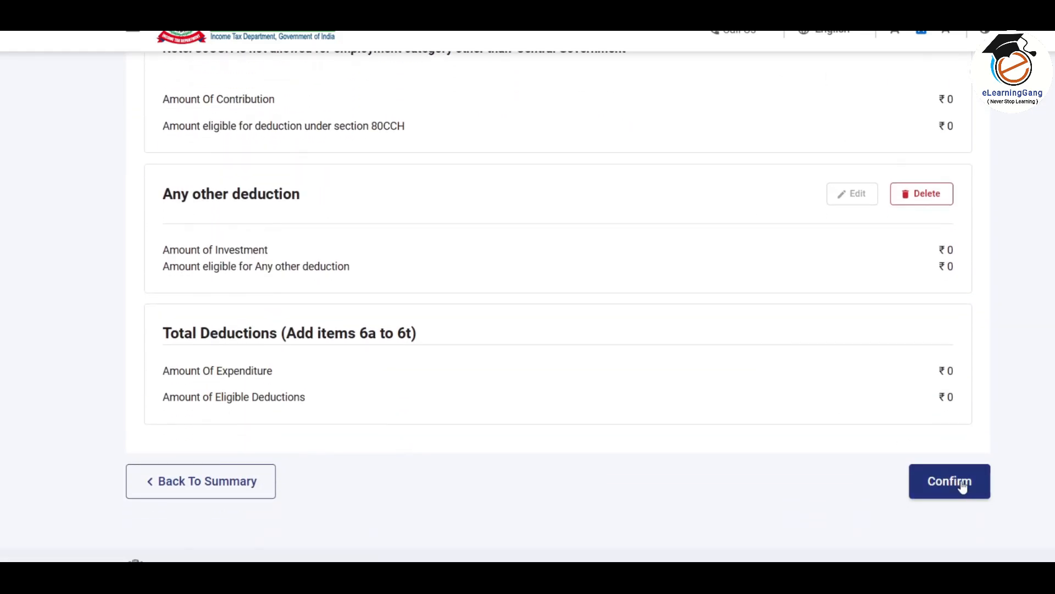
{"action": "left_click", "coordinate": [960, 489]}
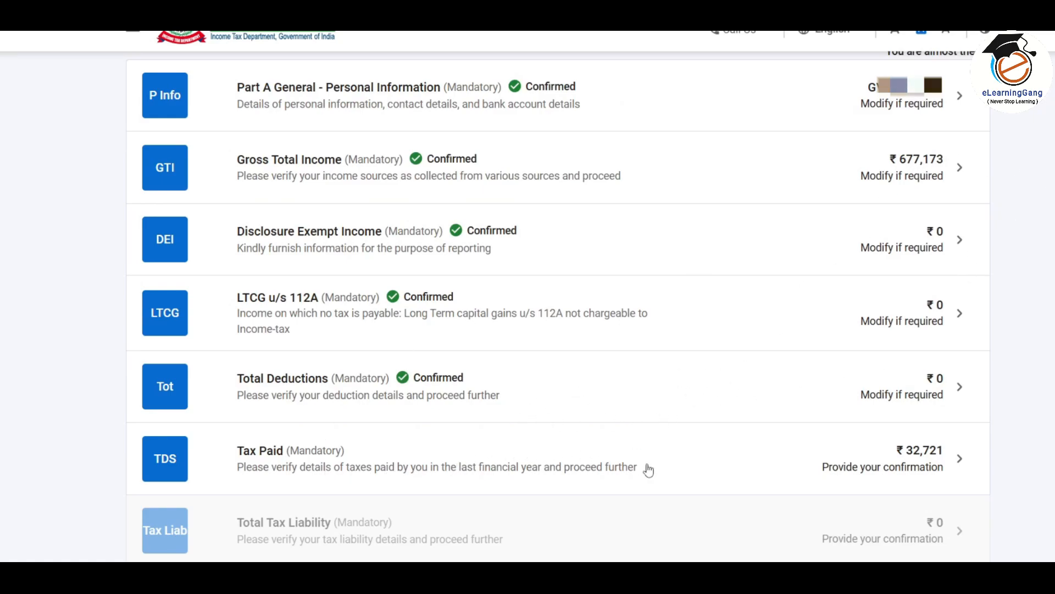
Open the Tax Paid section and look over the Sch TDS1 salary TDS schedule
{"action": "left_click", "coordinate": [608, 464]}
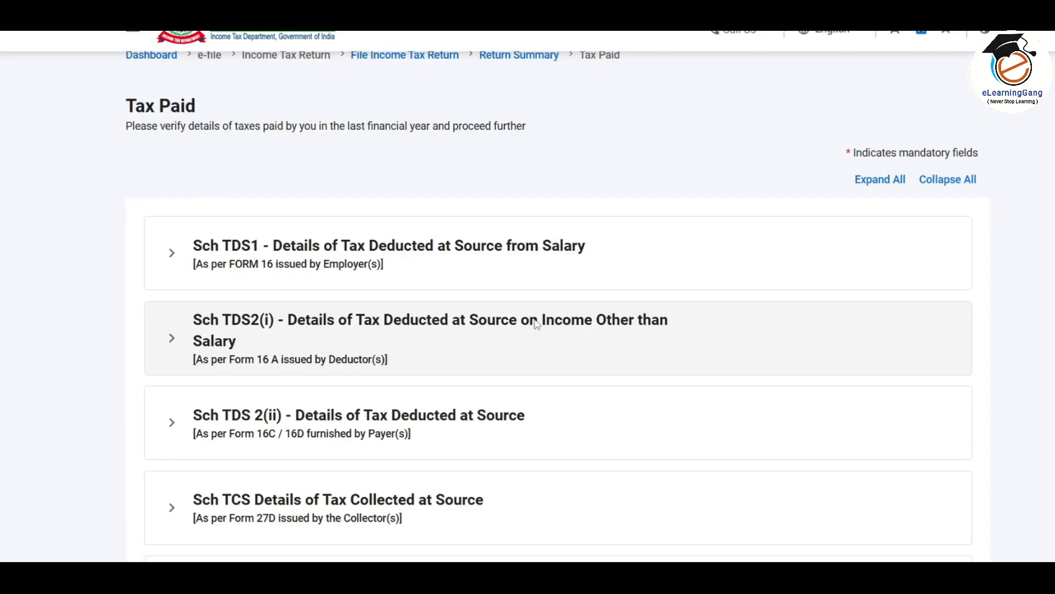
{"action": "scroll", "coordinate": [539, 322], "scroll_direction": "down", "scroll_amount": 1}
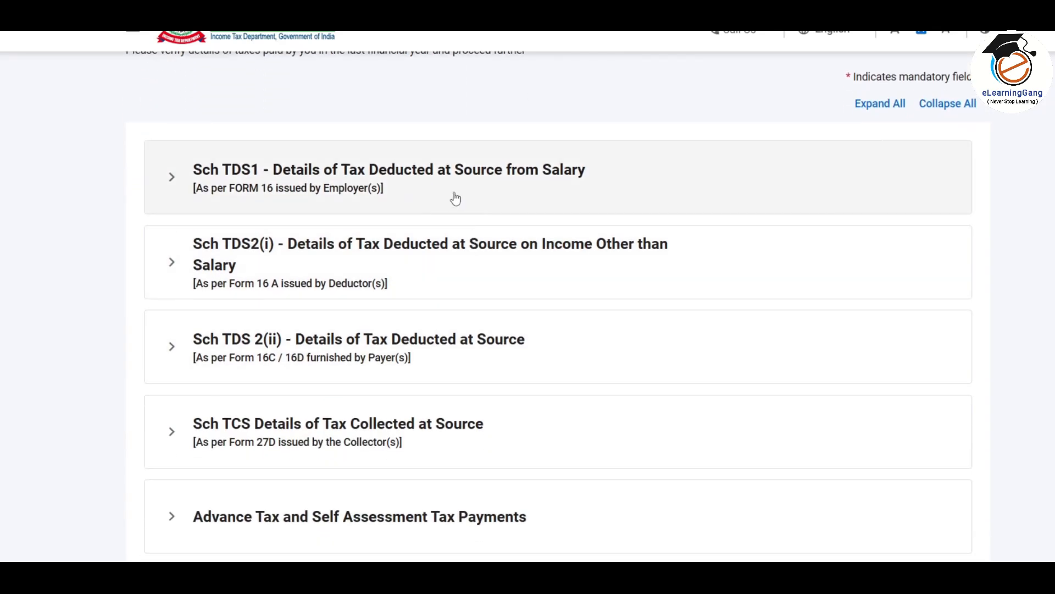
{"action": "left_click", "coordinate": [529, 190]}
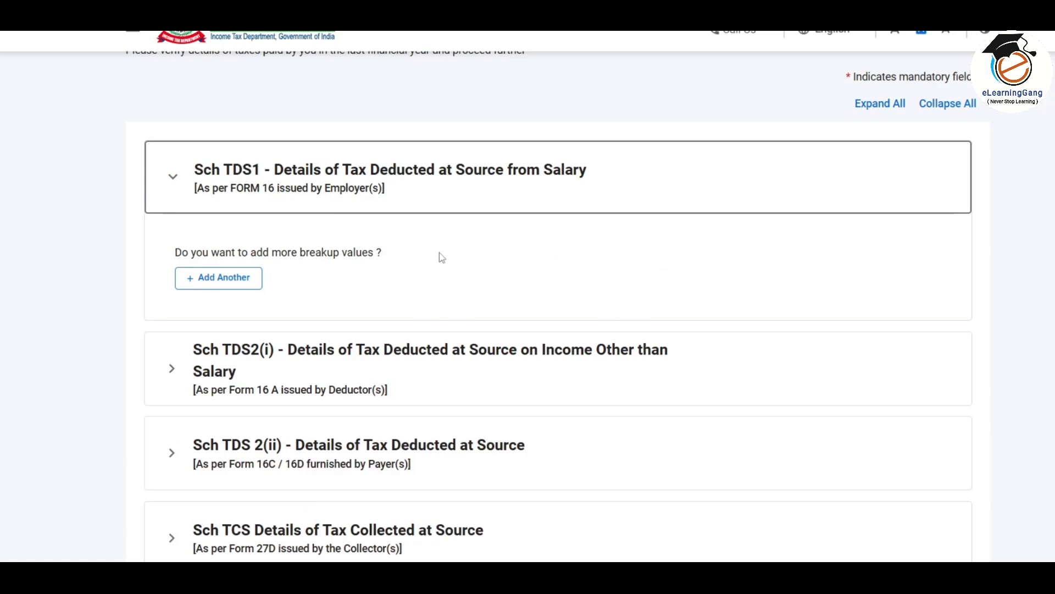
{"action": "left_click", "coordinate": [522, 173]}
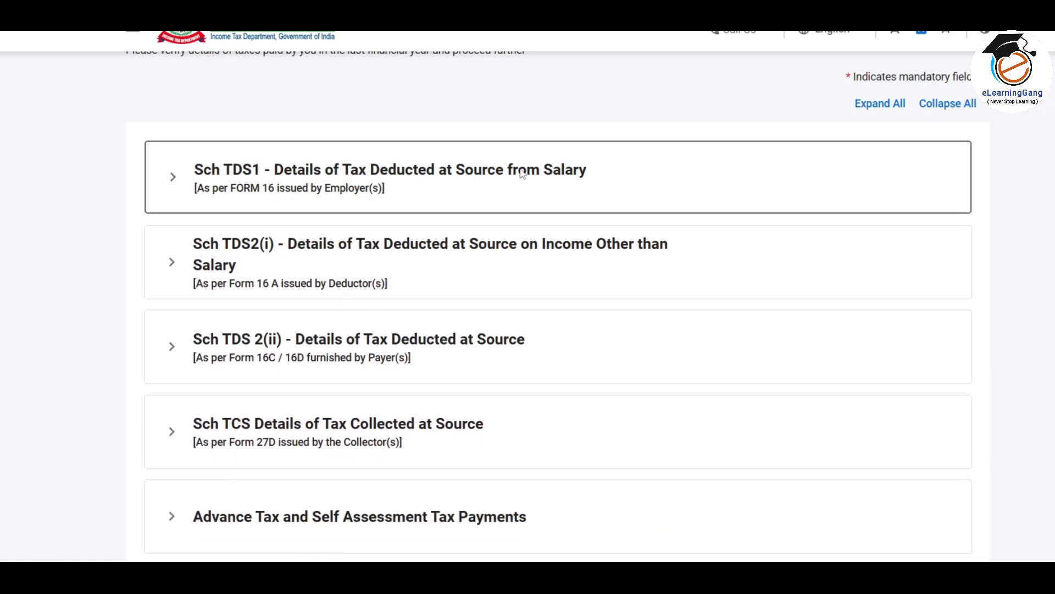
Edit the first Sch TDS2(i) non-salary TDS entry and save it
{"action": "left_click", "coordinate": [488, 267]}
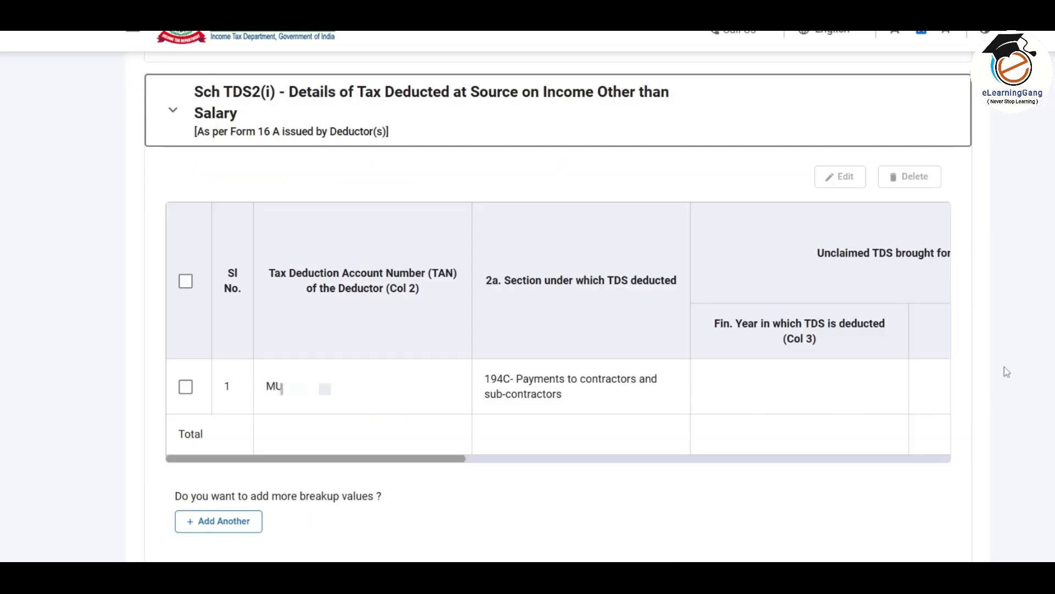
{"action": "scroll", "coordinate": [479, 357], "scroll_direction": "right", "scroll_amount": 5}
{"action": "left_click_drag", "start_coordinate": [552, 463], "coordinate": [859, 480]}
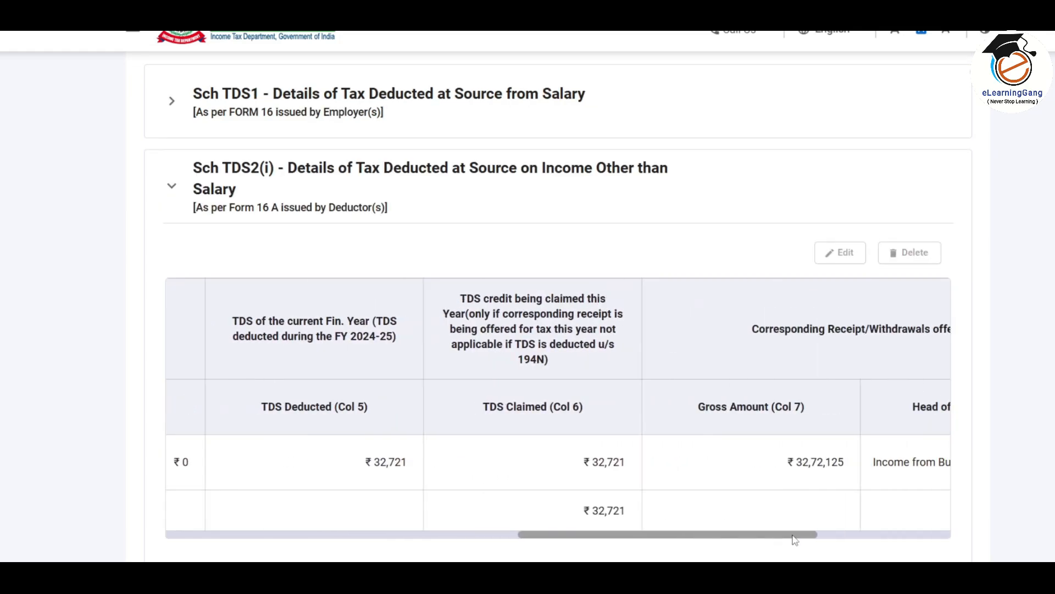
{"action": "left_click_drag", "start_coordinate": [793, 542], "coordinate": [708, 539]}
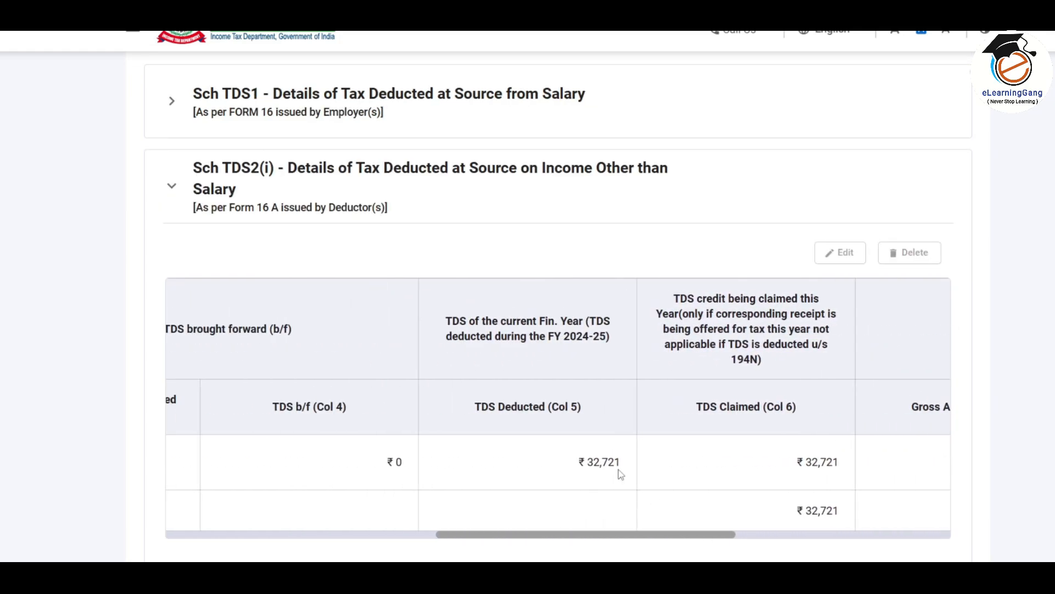
{"action": "scroll", "coordinate": [600, 405], "scroll_direction": "down", "scroll_amount": 1}
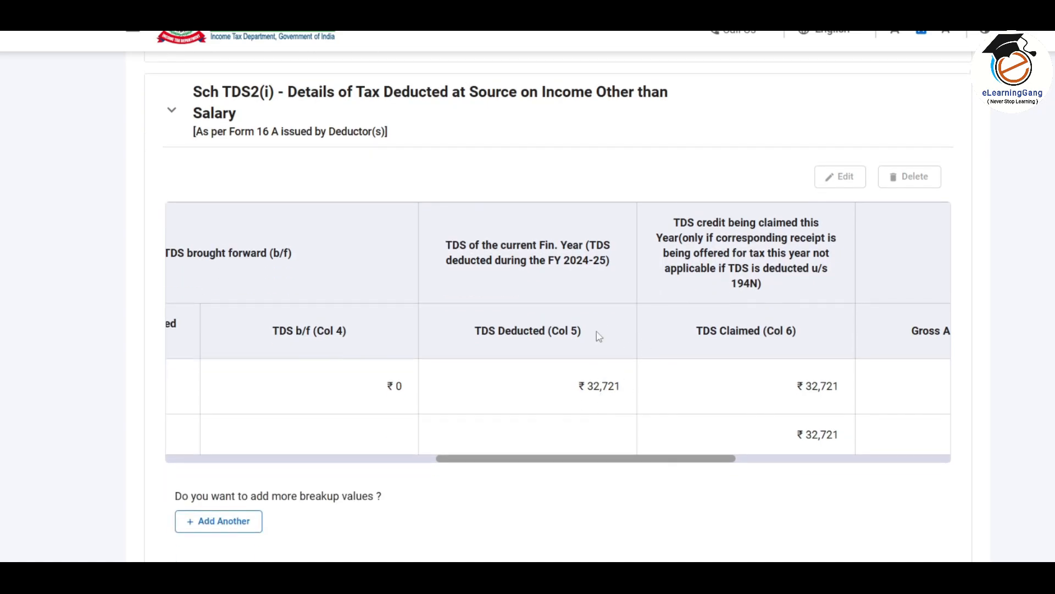
{"action": "left_click_drag", "start_coordinate": [529, 501], "coordinate": [88, 402]}
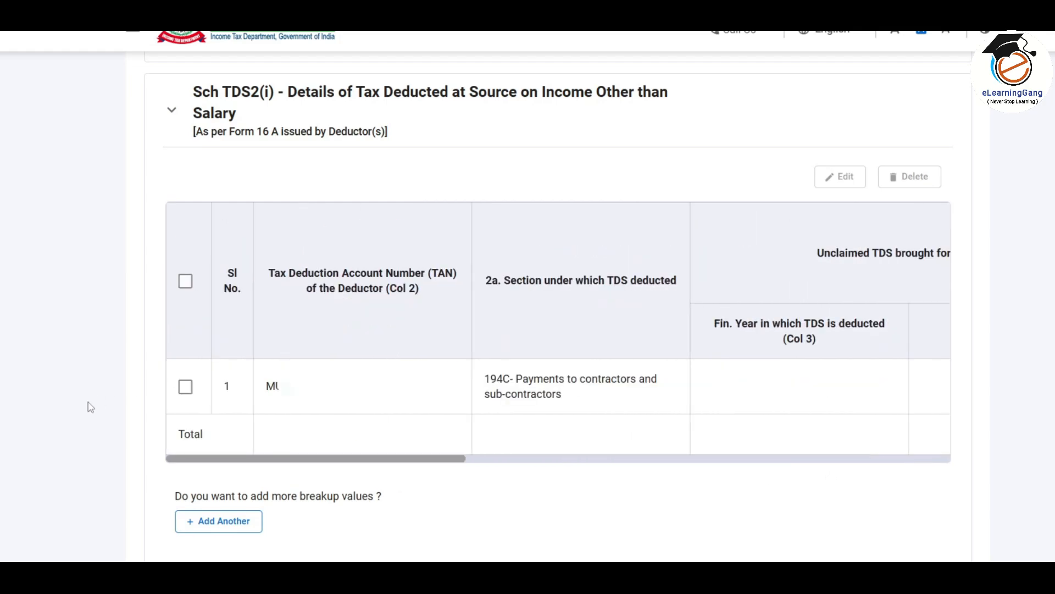
{"action": "left_click", "coordinate": [185, 387]}
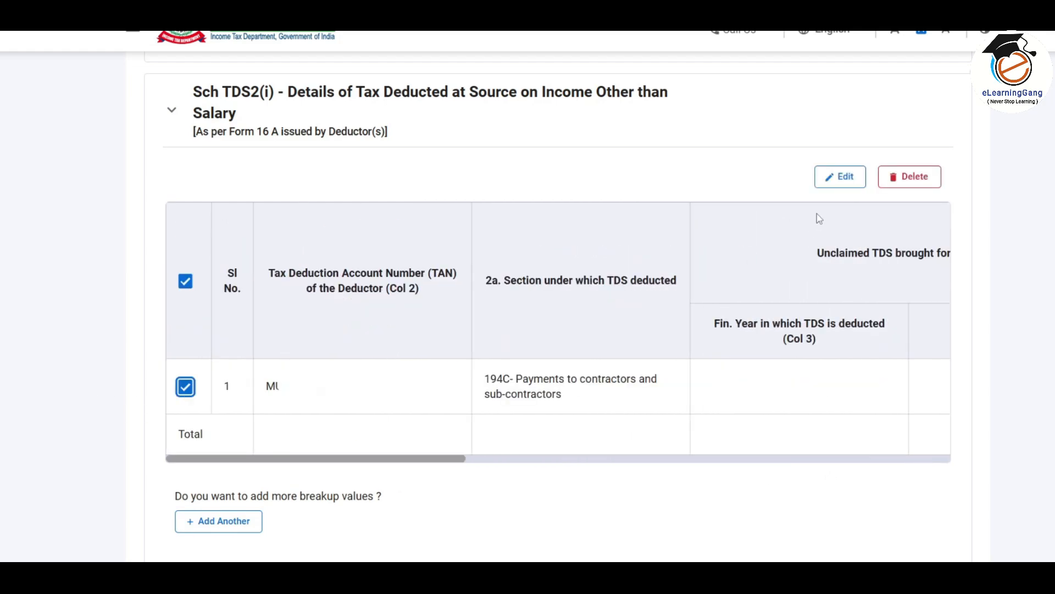
{"action": "left_click", "coordinate": [846, 178]}
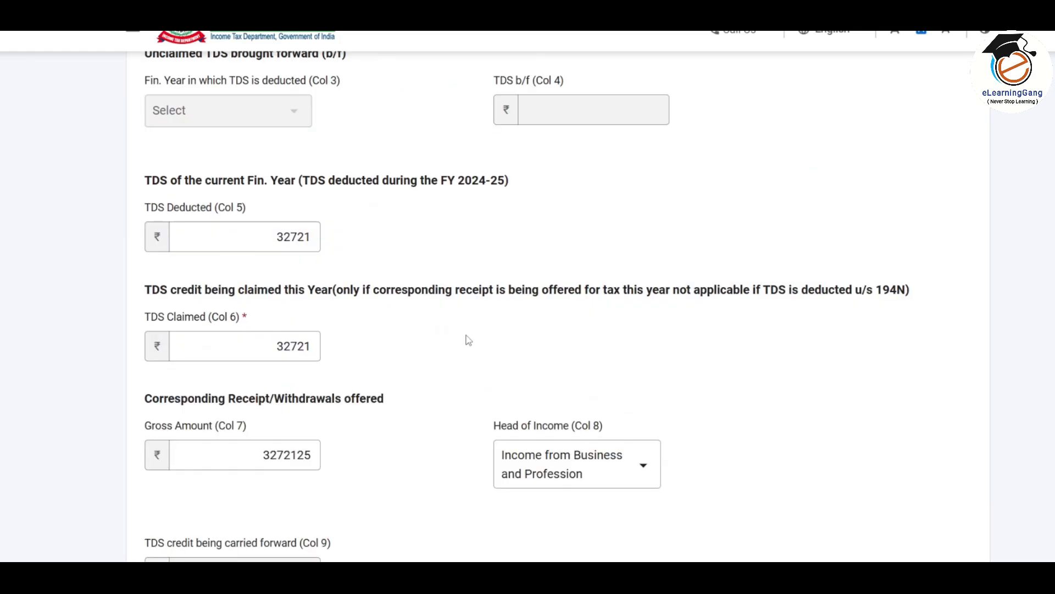
{"action": "scroll", "coordinate": [467, 339], "scroll_direction": "down", "scroll_amount": 3}
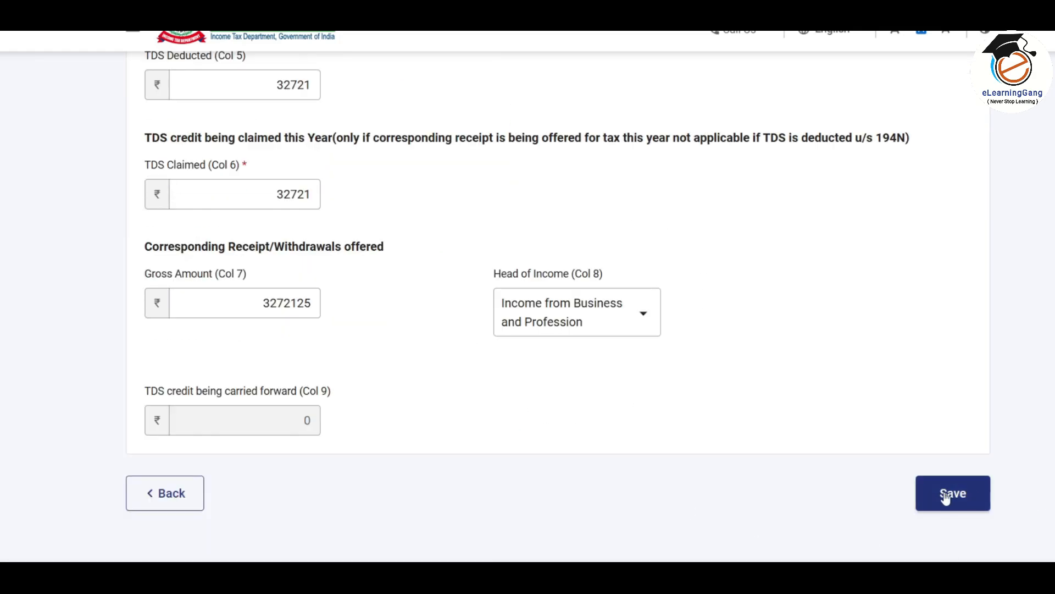
{"action": "left_click", "coordinate": [959, 494]}
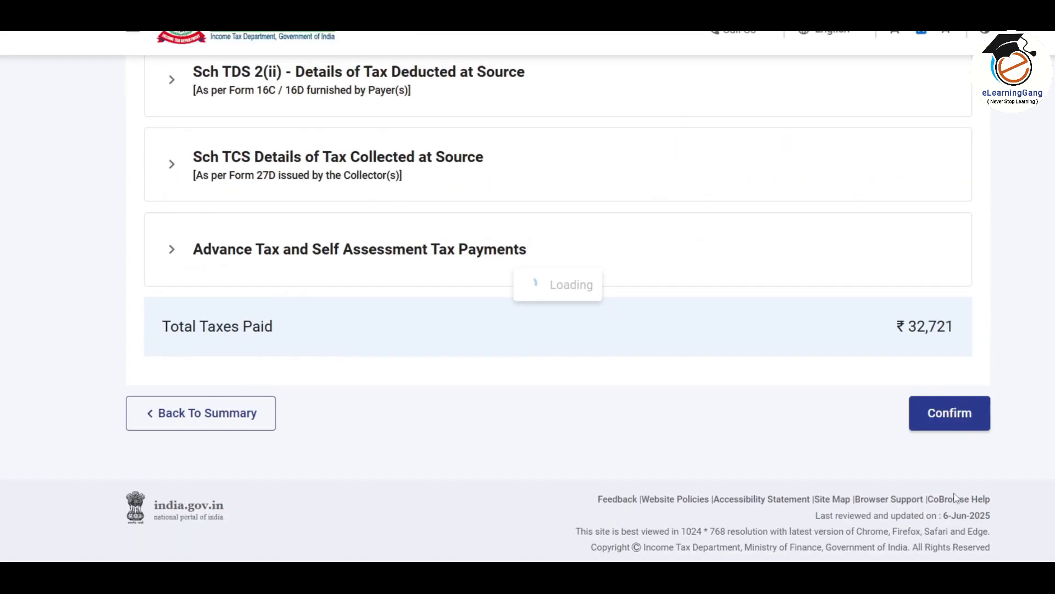
Review the Advance Tax and Self Assessment Tax payments and confirm Tax Paid at ₹32,721
{"action": "scroll", "coordinate": [530, 503], "scroll_direction": "down", "scroll_amount": 6}
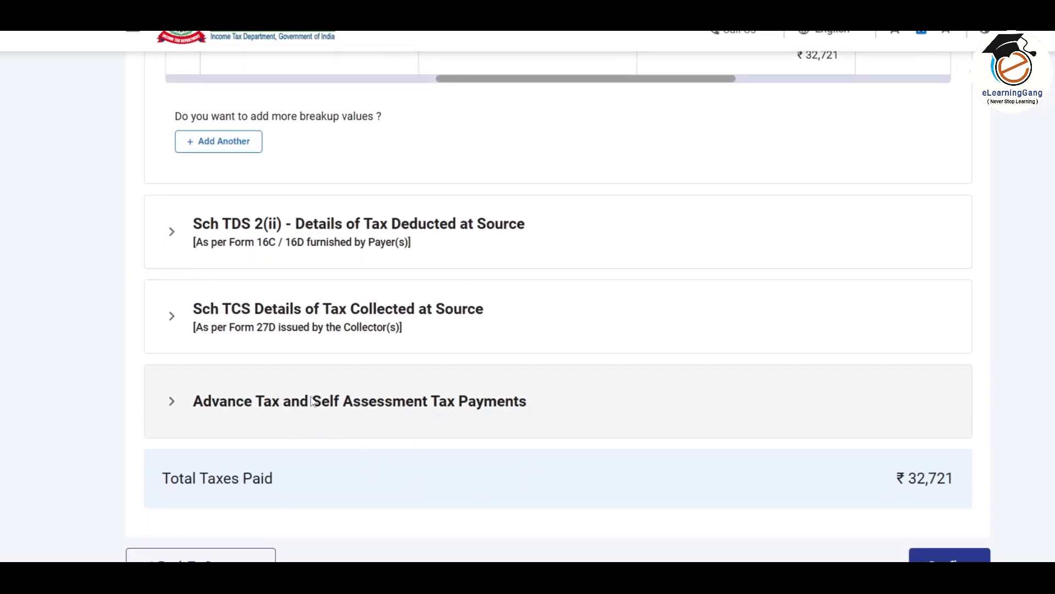
{"action": "left_click", "coordinate": [485, 405]}
{"action": "scroll", "coordinate": [470, 405], "scroll_direction": "down", "scroll_amount": 2}
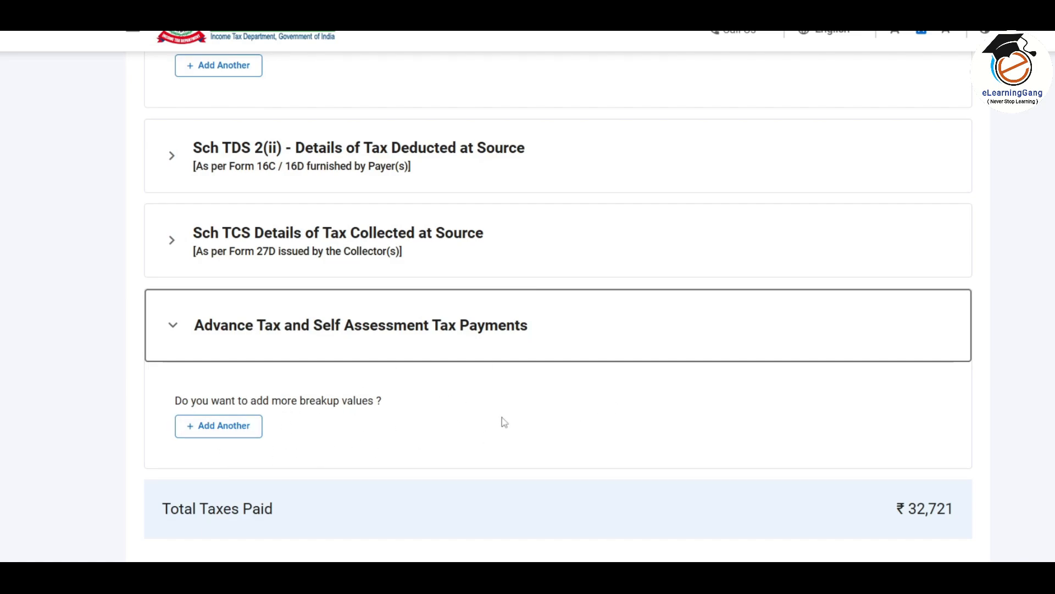
{"action": "scroll", "coordinate": [504, 422], "scroll_direction": "down", "scroll_amount": 2}
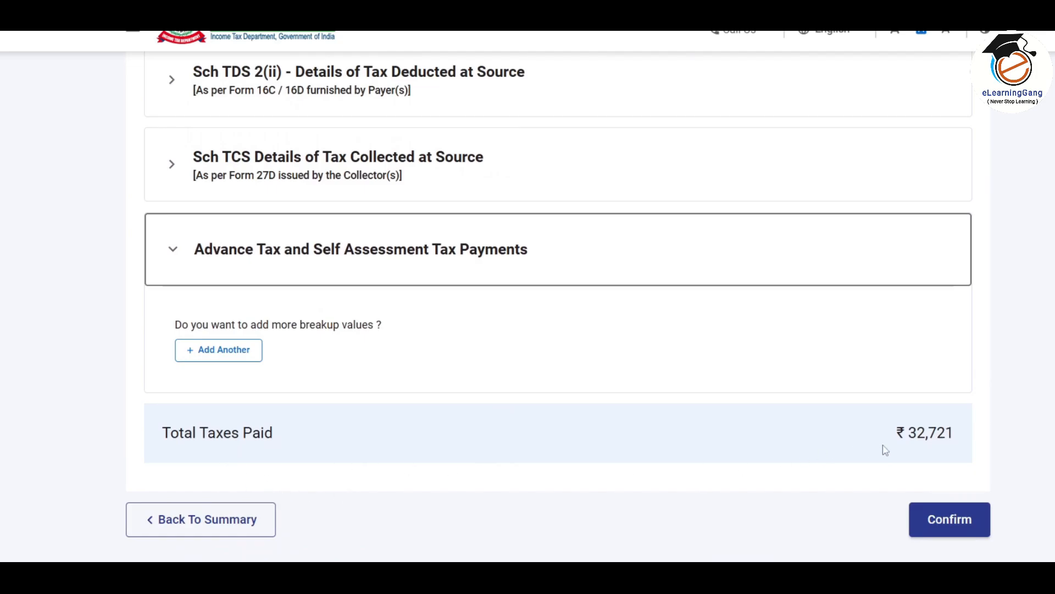
{"action": "left_click", "coordinate": [943, 531]}
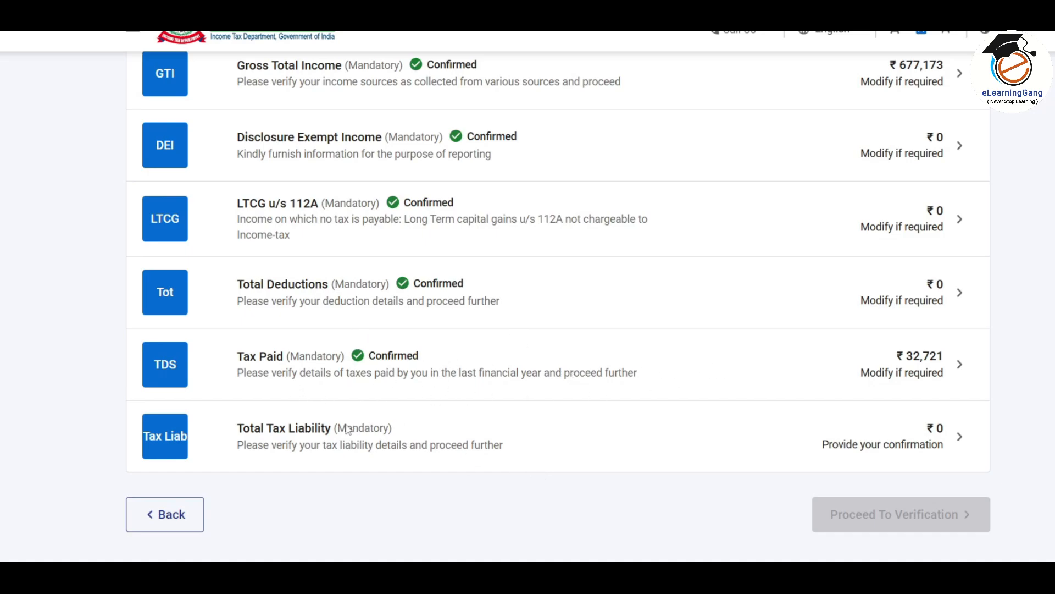
Confirm Total Tax Liability at ₹0, then proceed to verification from the summary list
{"action": "left_click", "coordinate": [614, 432]}
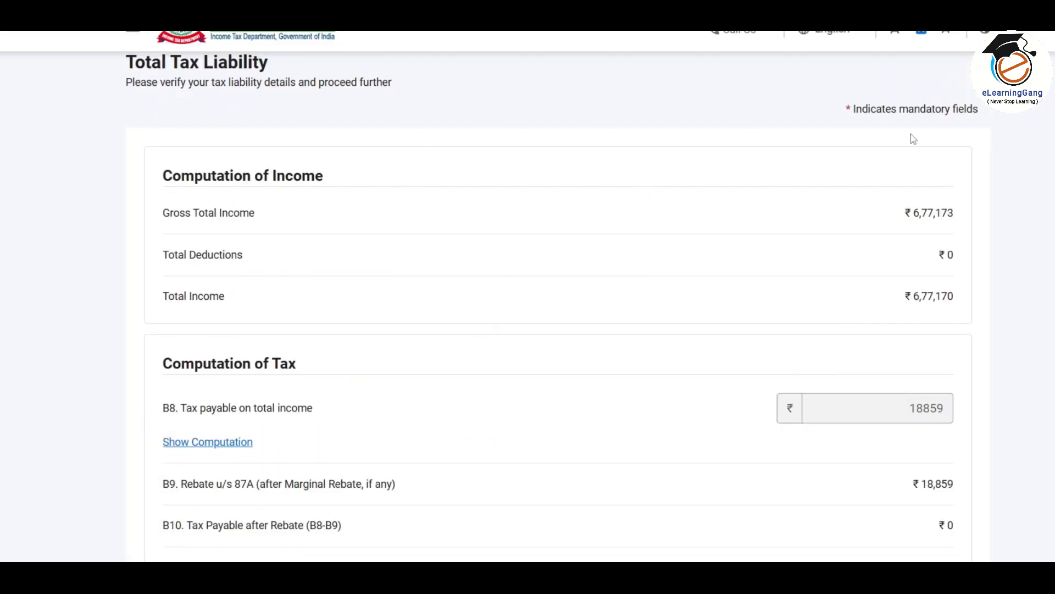
{"action": "scroll", "coordinate": [843, 253], "scroll_direction": "down", "scroll_amount": 4}
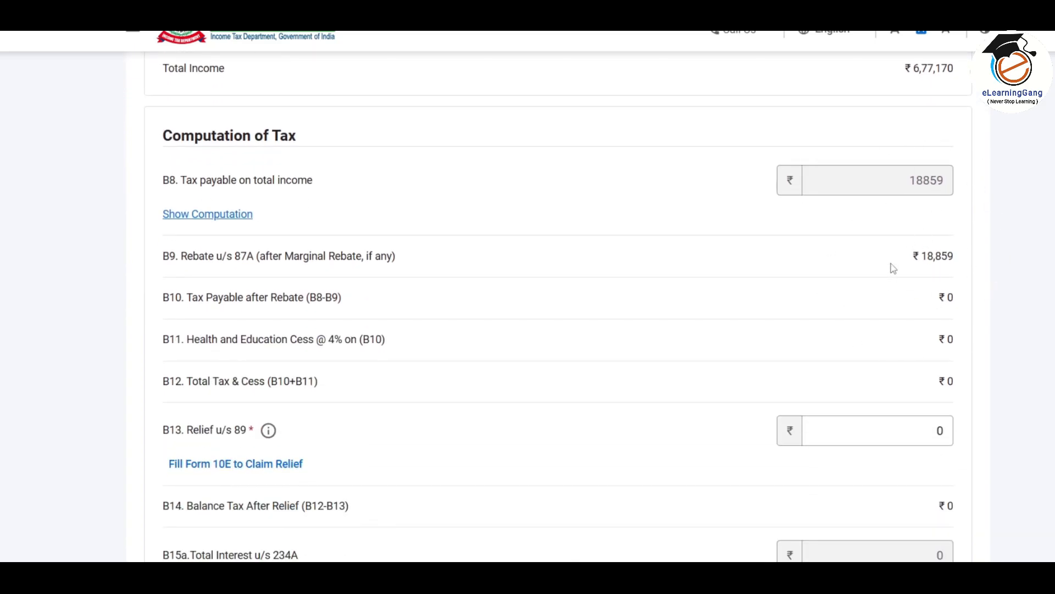
{"action": "scroll", "coordinate": [911, 281], "scroll_direction": "down", "scroll_amount": 1}
{"action": "scroll", "coordinate": [911, 280], "scroll_direction": "down", "scroll_amount": 1}
{"action": "scroll", "coordinate": [884, 299], "scroll_direction": "up", "scroll_amount": 1}
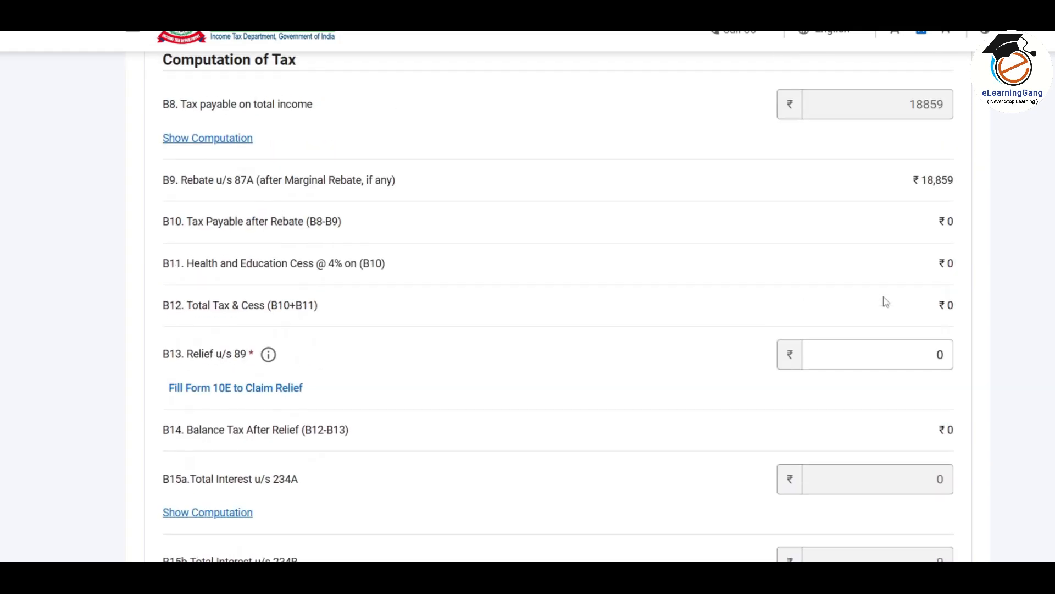
{"action": "scroll", "coordinate": [852, 299], "scroll_direction": "down", "scroll_amount": 4}
{"action": "scroll", "coordinate": [806, 328], "scroll_direction": "down", "scroll_amount": 8}
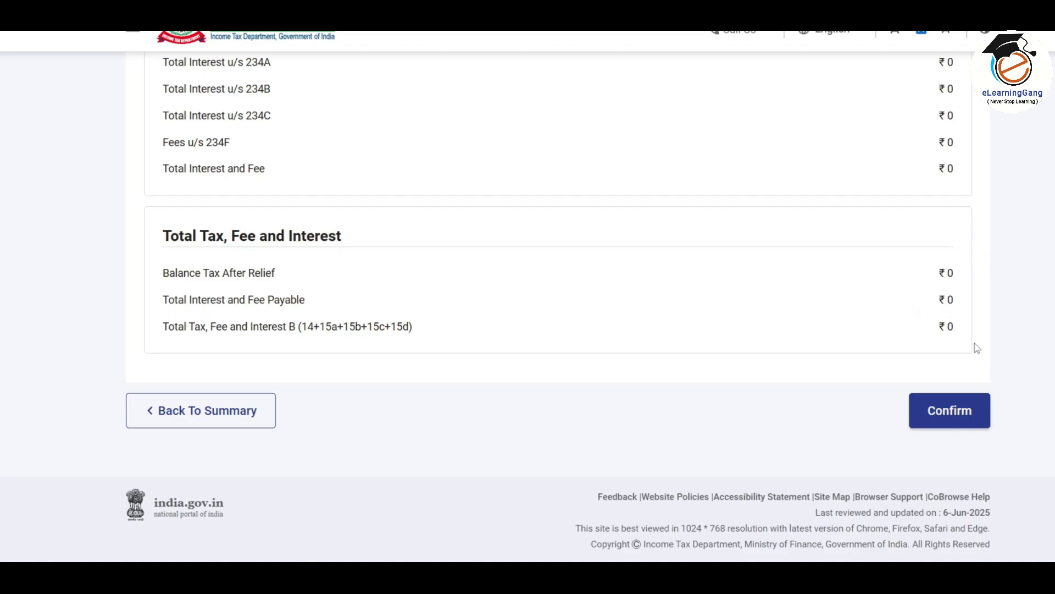
{"action": "left_click", "coordinate": [964, 417]}
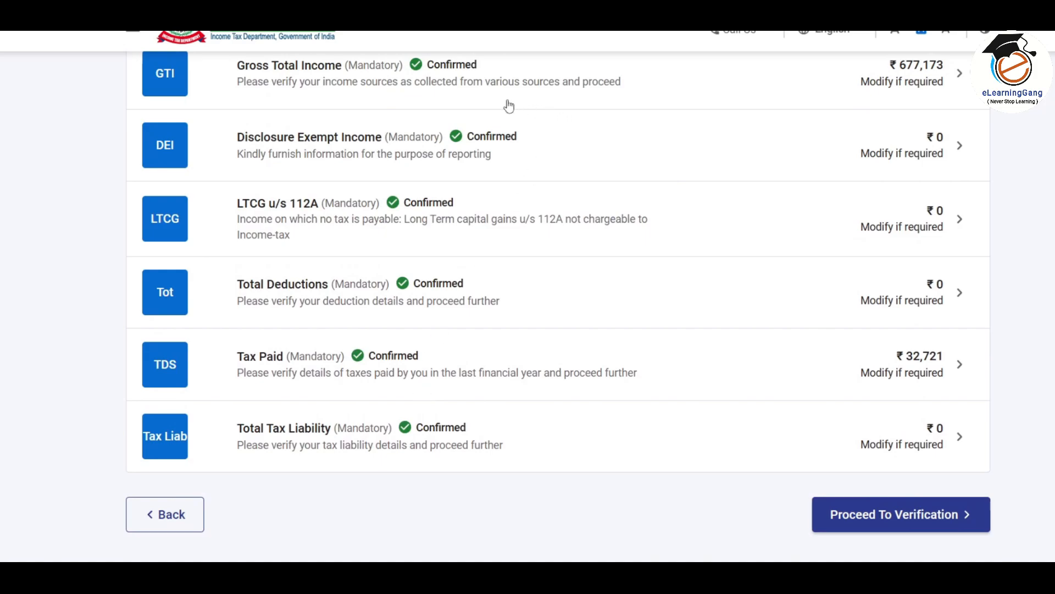
{"action": "scroll", "coordinate": [617, 398], "scroll_direction": "down", "scroll_amount": 3}
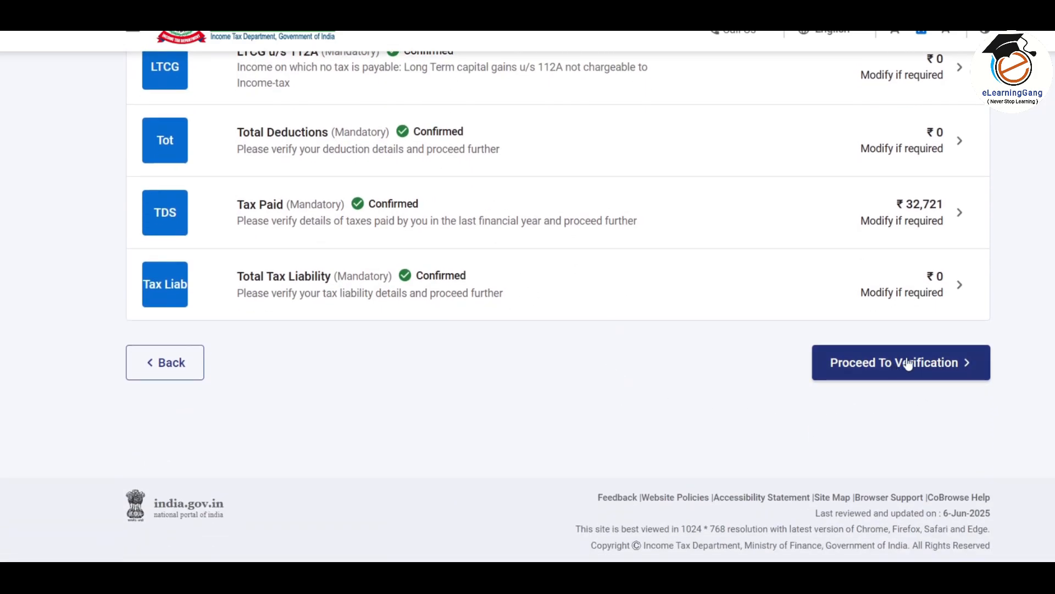
{"action": "left_click", "coordinate": [912, 362]}
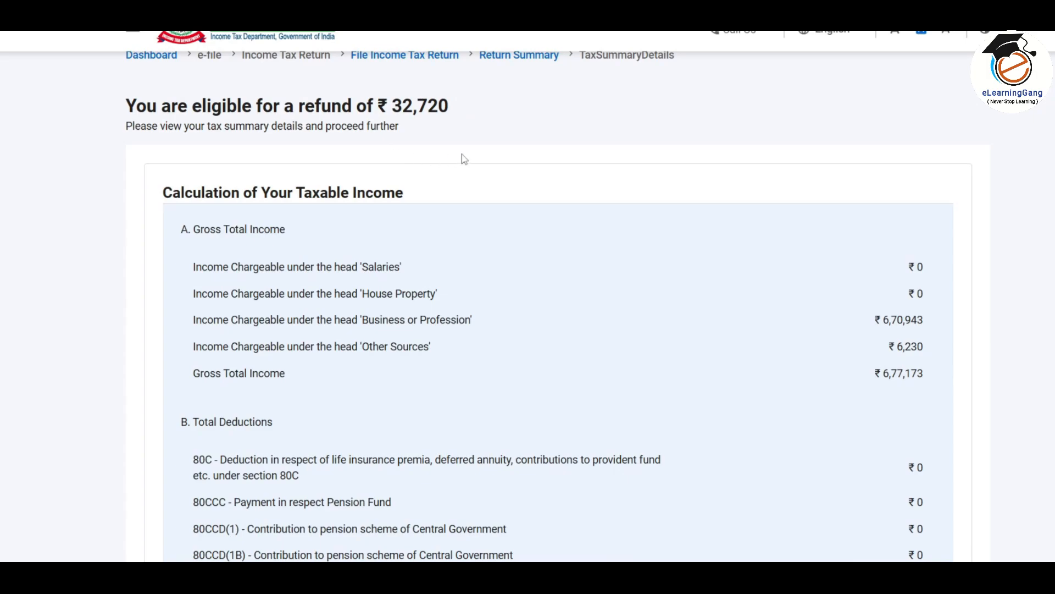
Scroll the tax summary down to the ₹32,720 refund and go to Preview And Submit Your Return
{"action": "scroll", "coordinate": [379, 132], "scroll_direction": "down", "scroll_amount": 2}
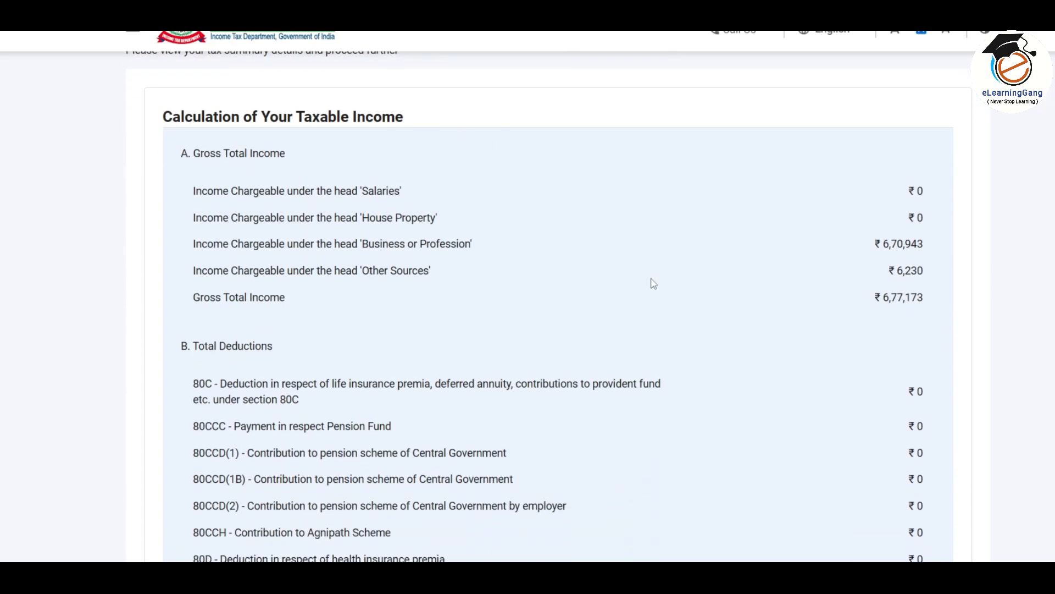
{"action": "scroll", "coordinate": [653, 283], "scroll_direction": "down", "scroll_amount": 2}
{"action": "scroll", "coordinate": [627, 292], "scroll_direction": "down", "scroll_amount": 15}
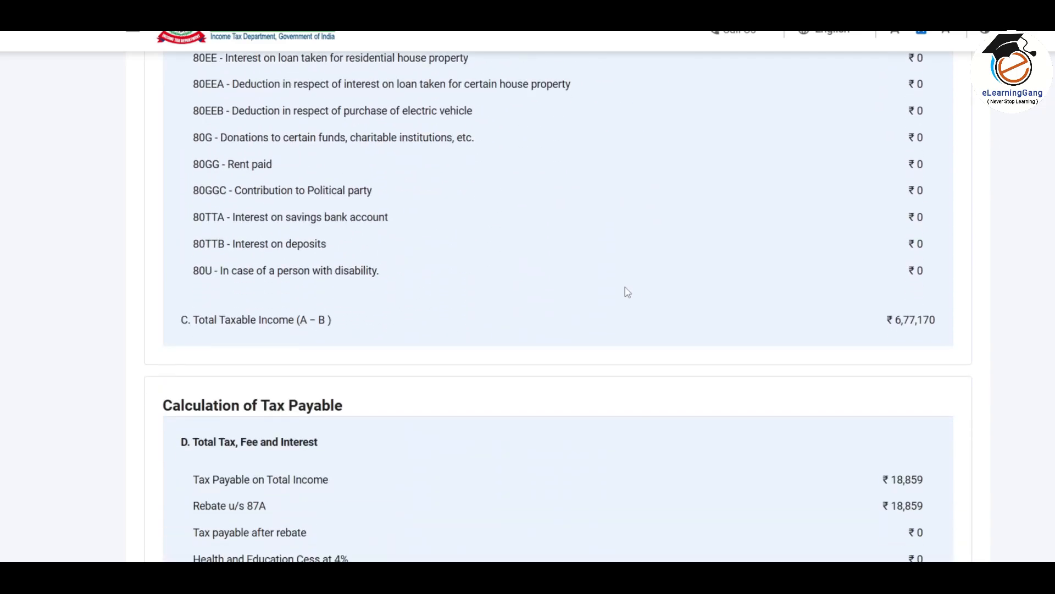
{"action": "scroll", "coordinate": [632, 291], "scroll_direction": "down", "scroll_amount": 10}
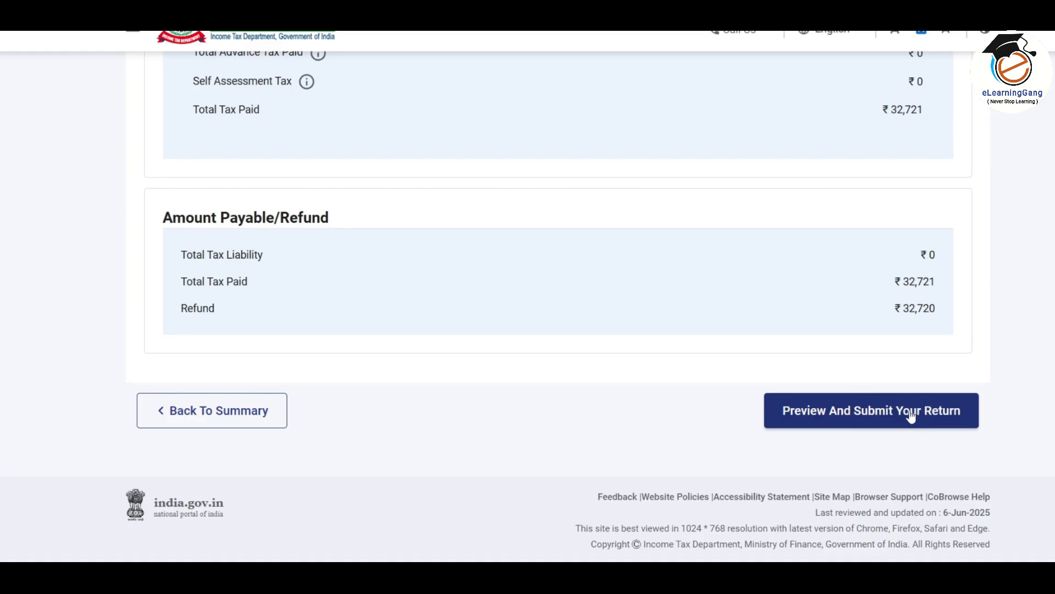
{"action": "left_click", "coordinate": [857, 417]}
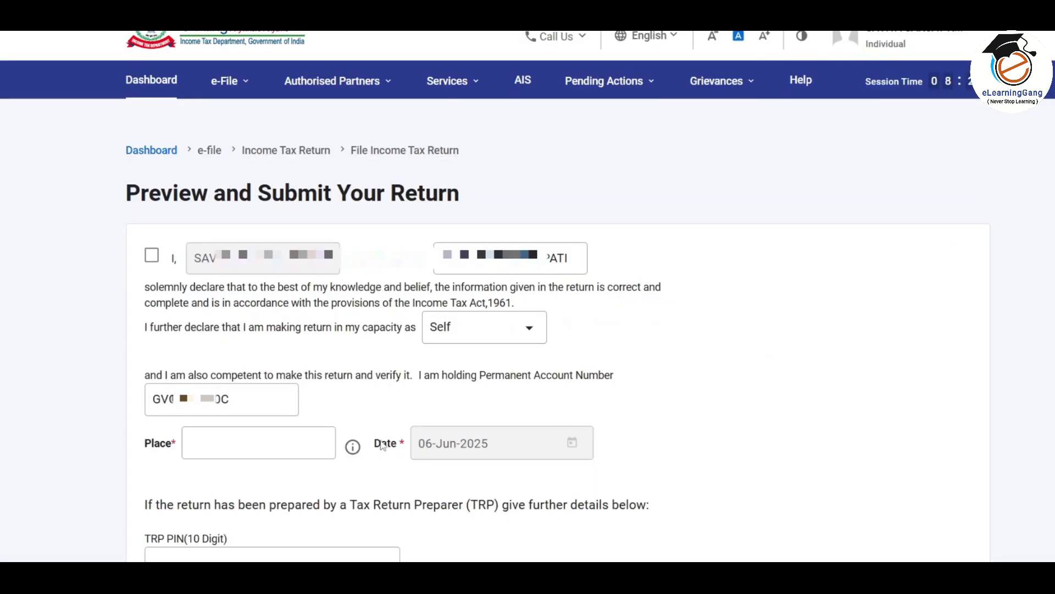
Accept the declaration with KALYAN as the place of filing
{"action": "left_click", "coordinate": [152, 256]}
{"action": "left_click", "coordinate": [200, 442]}
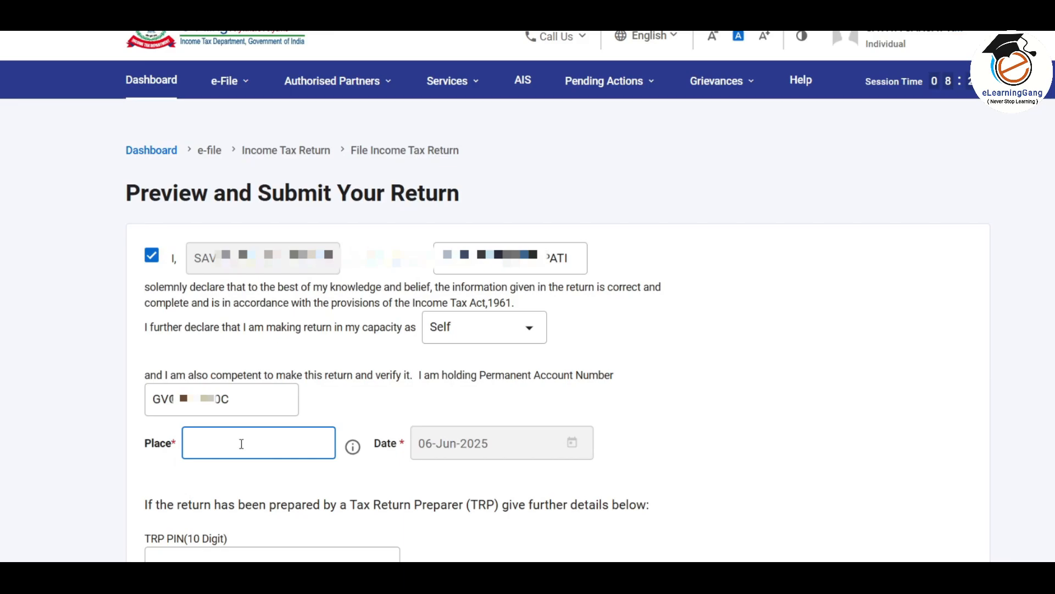
{"action": "type", "text": "KALYA"}
{"action": "left_click", "coordinate": [653, 361]}
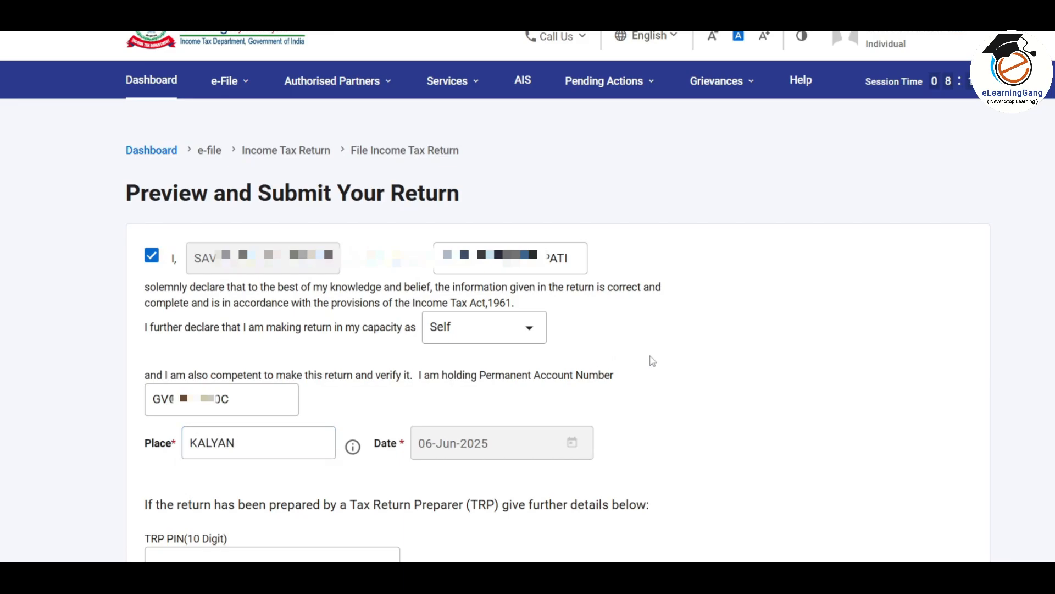
Run internal validation and open the PDF preview of the return
{"action": "scroll", "coordinate": [652, 361], "scroll_direction": "down", "scroll_amount": 5}
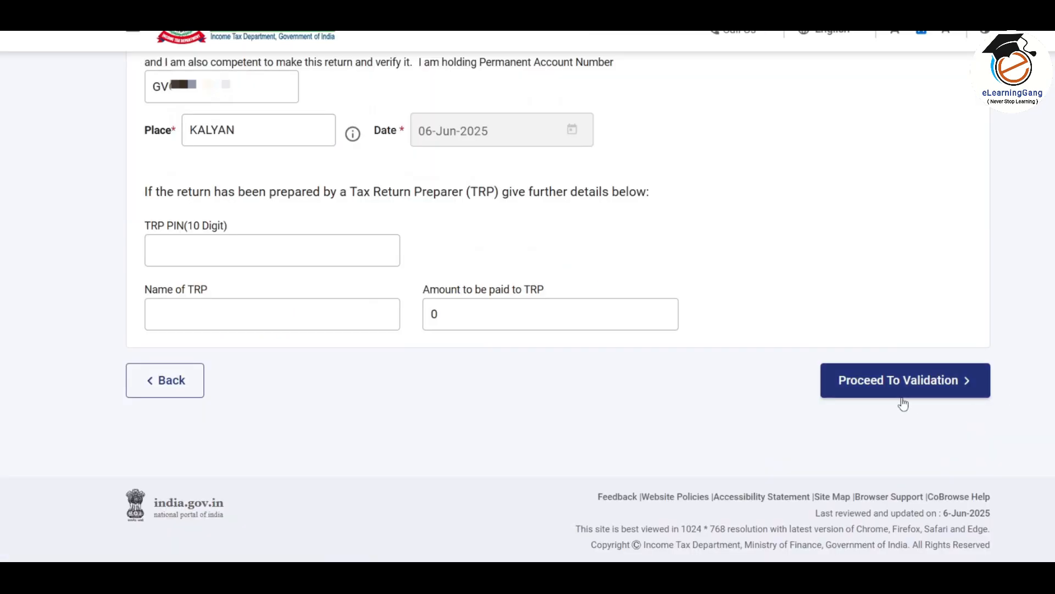
{"action": "left_click", "coordinate": [928, 386]}
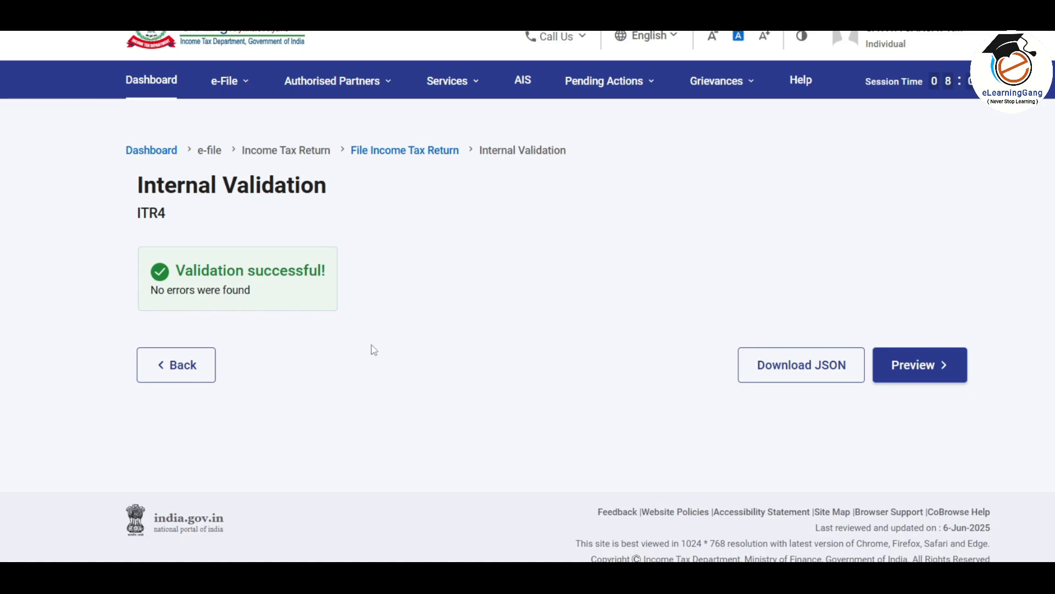
{"action": "left_click", "coordinate": [941, 372]}
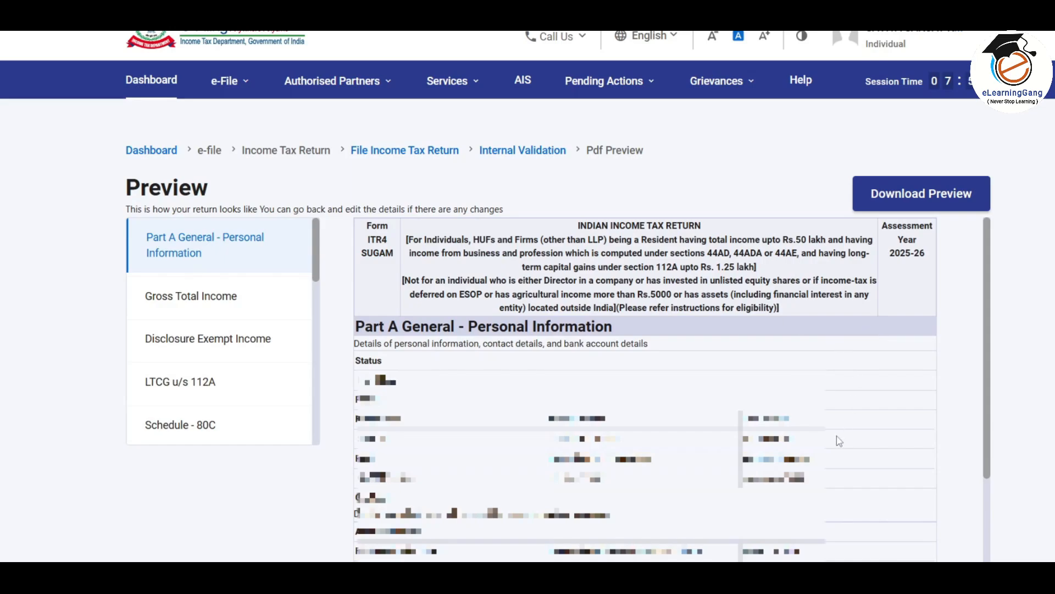
Review the LTCG u/s 112A and Total Tax Liability sections in the preview
{"action": "left_click", "coordinate": [181, 383]}
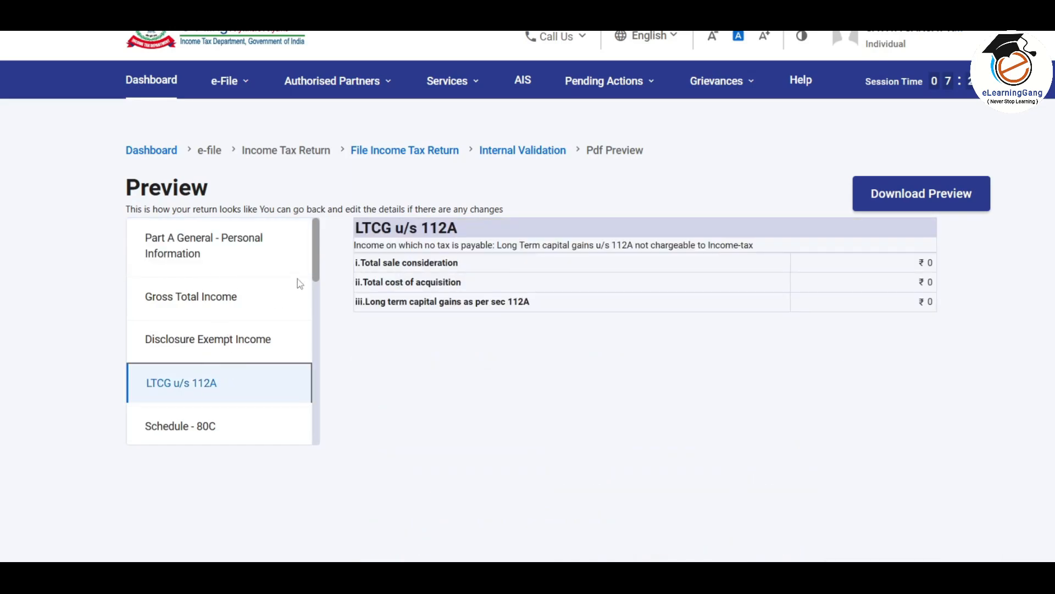
{"action": "left_click_drag", "start_coordinate": [320, 259], "coordinate": [319, 434]}
{"action": "left_click", "coordinate": [184, 379]}
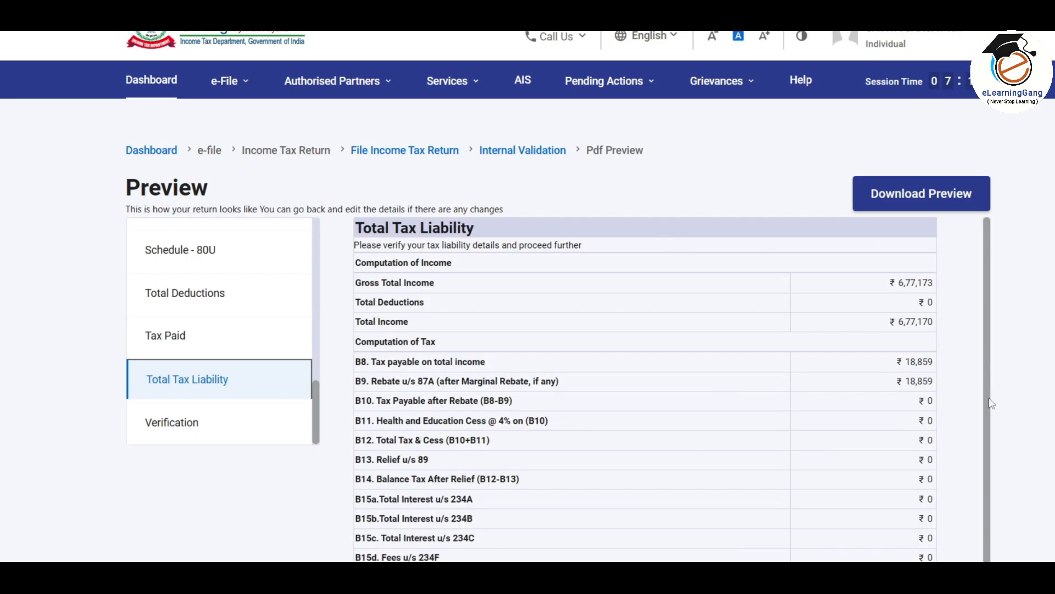
Pass upload level validation and proceed to the verification page
{"action": "scroll", "coordinate": [1052, 329], "scroll_direction": "down", "scroll_amount": 8}
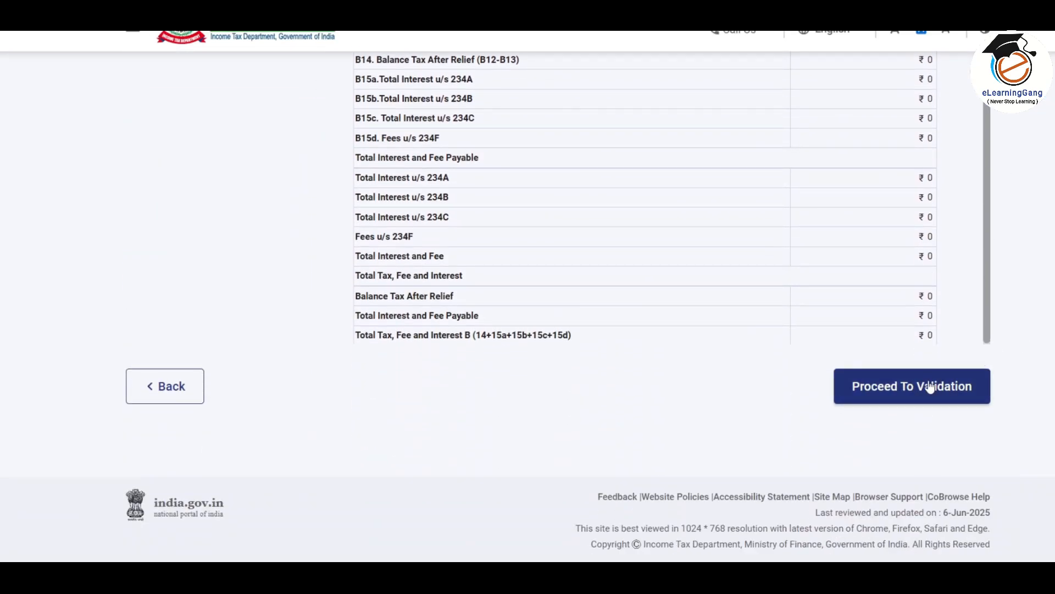
{"action": "left_click", "coordinate": [923, 391]}
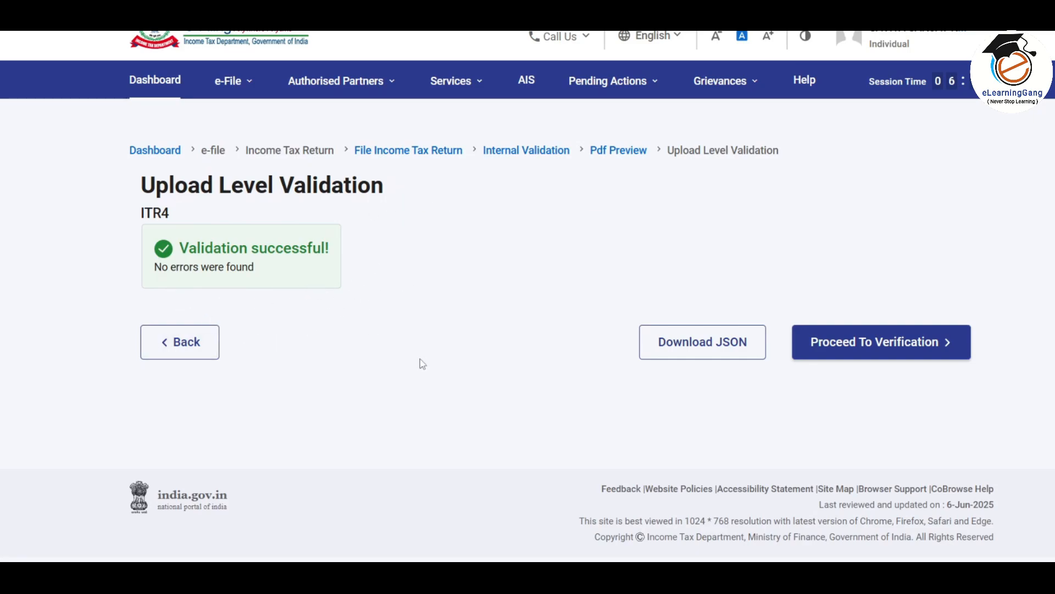
{"action": "left_click", "coordinate": [902, 344]}
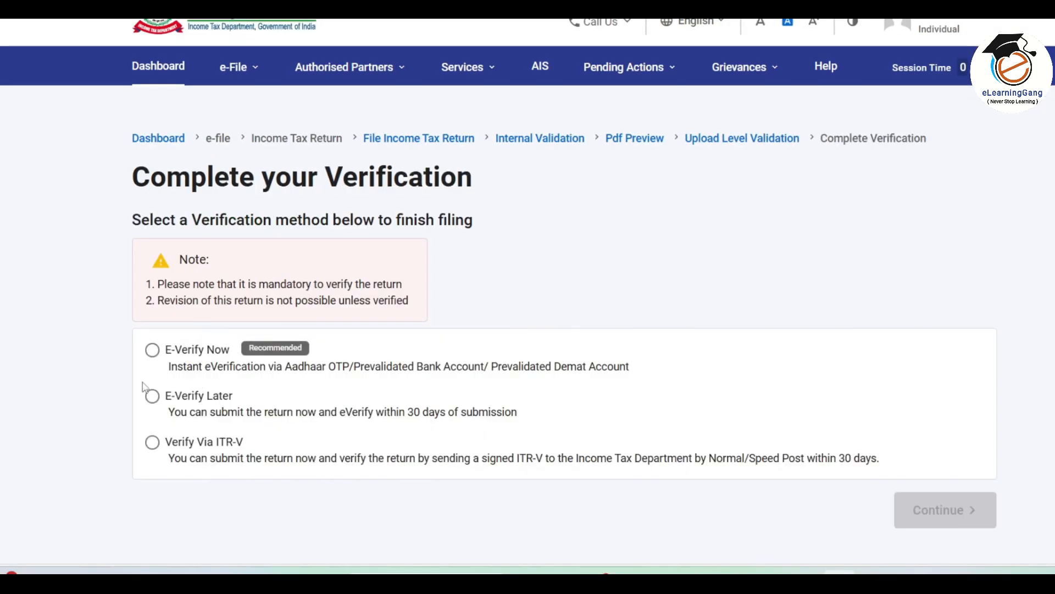
Choose E-Verify Now using an OTP sent to the Aadhaar-registered mobile number
{"action": "left_click", "coordinate": [153, 352]}
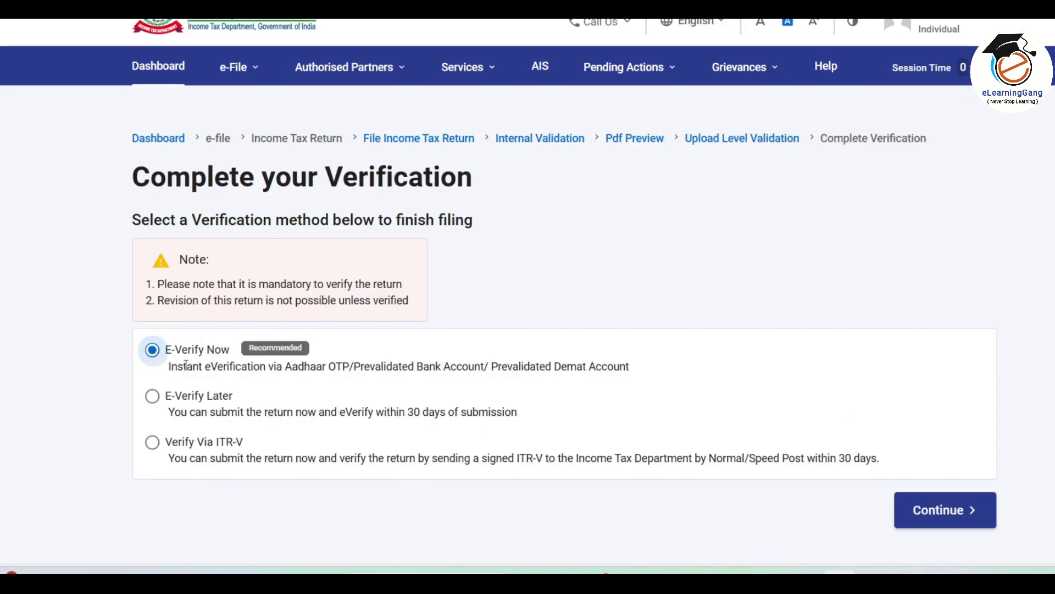
{"action": "left_click", "coordinate": [957, 512]}
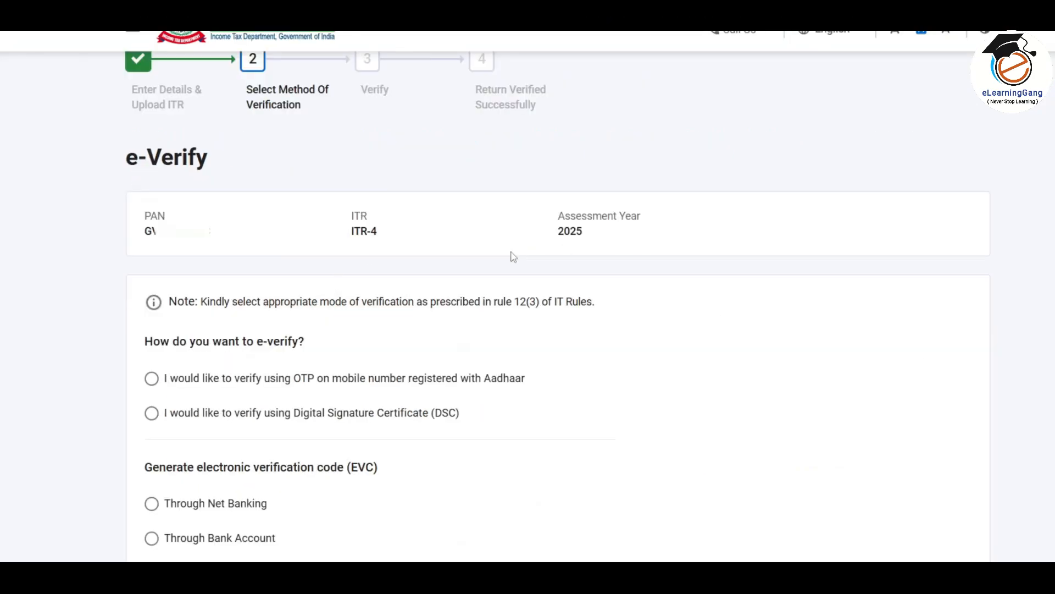
{"action": "scroll", "coordinate": [528, 266], "scroll_direction": "down", "scroll_amount": 4}
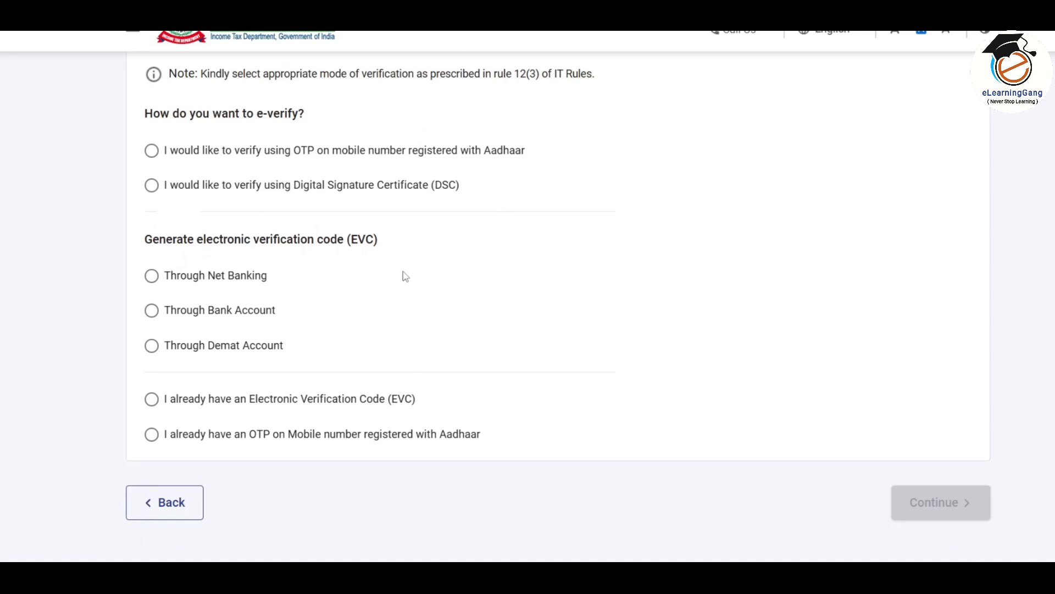
{"action": "left_click", "coordinate": [152, 152]}
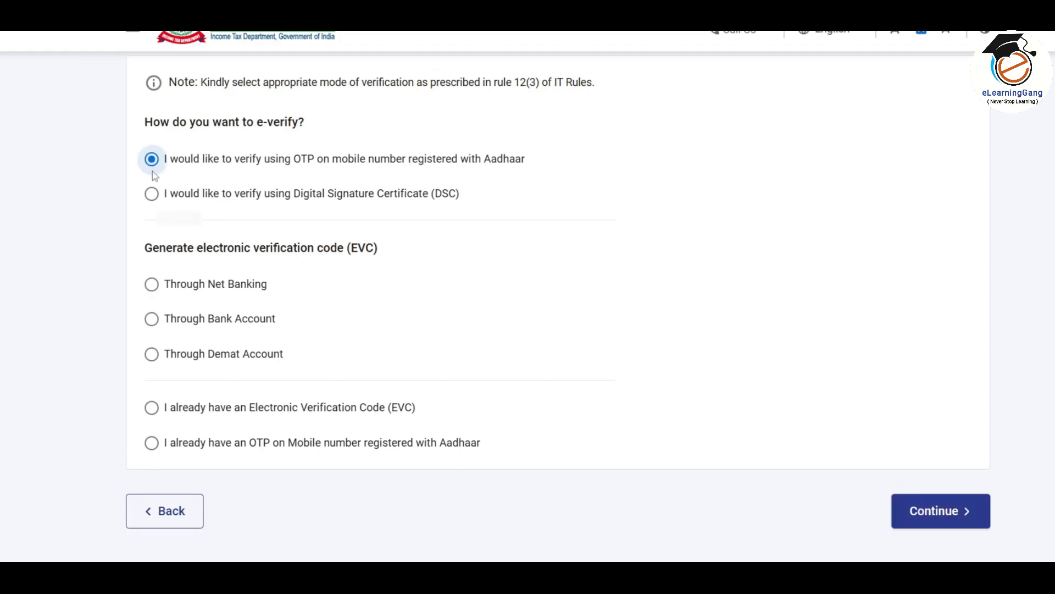
{"action": "left_click", "coordinate": [958, 514]}
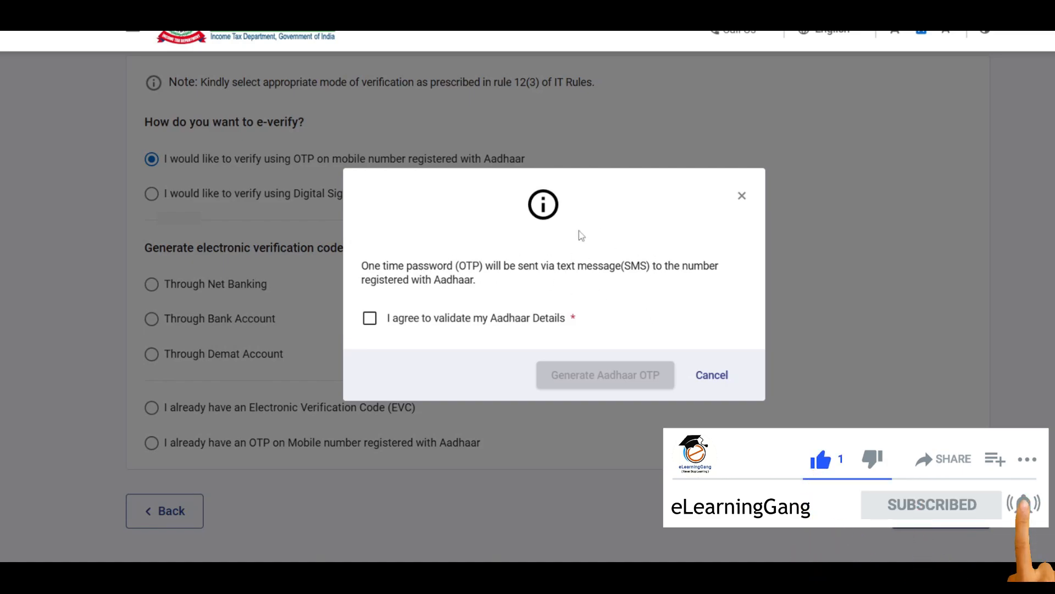
Consent to Aadhaar validation, generate and enter the Aadhaar OTP, validate it, and submit the ITR-4
{"action": "left_click", "coordinate": [370, 318]}
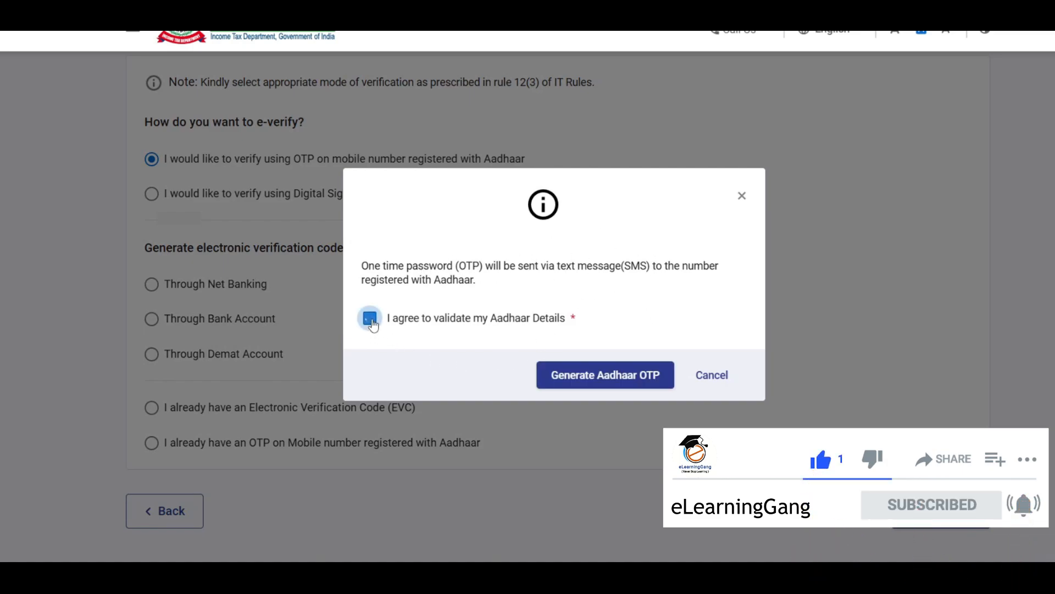
{"action": "left_click", "coordinate": [611, 376]}
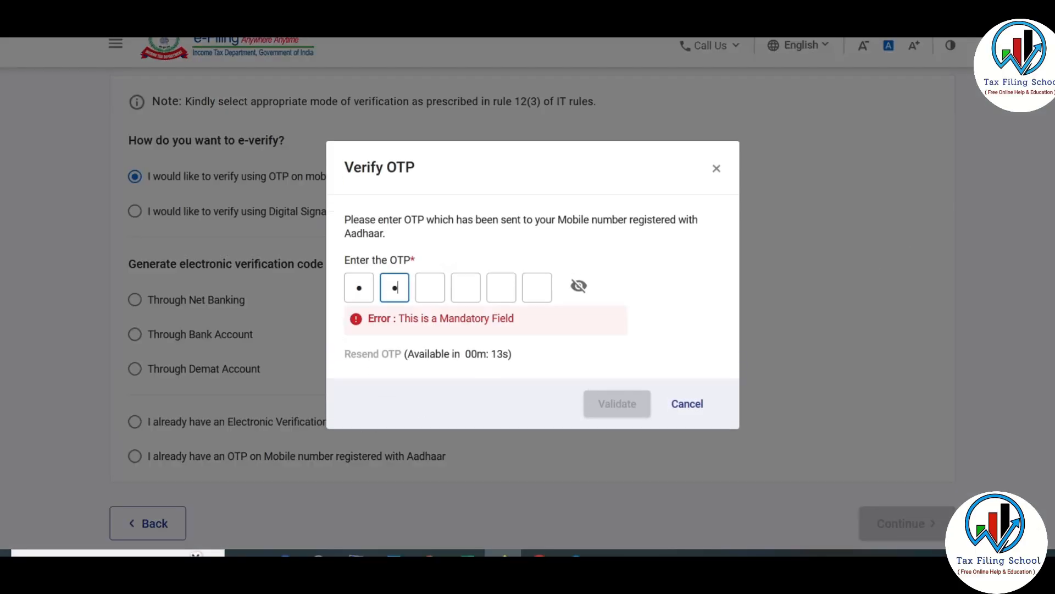
{"action": "type", "text": "••"}
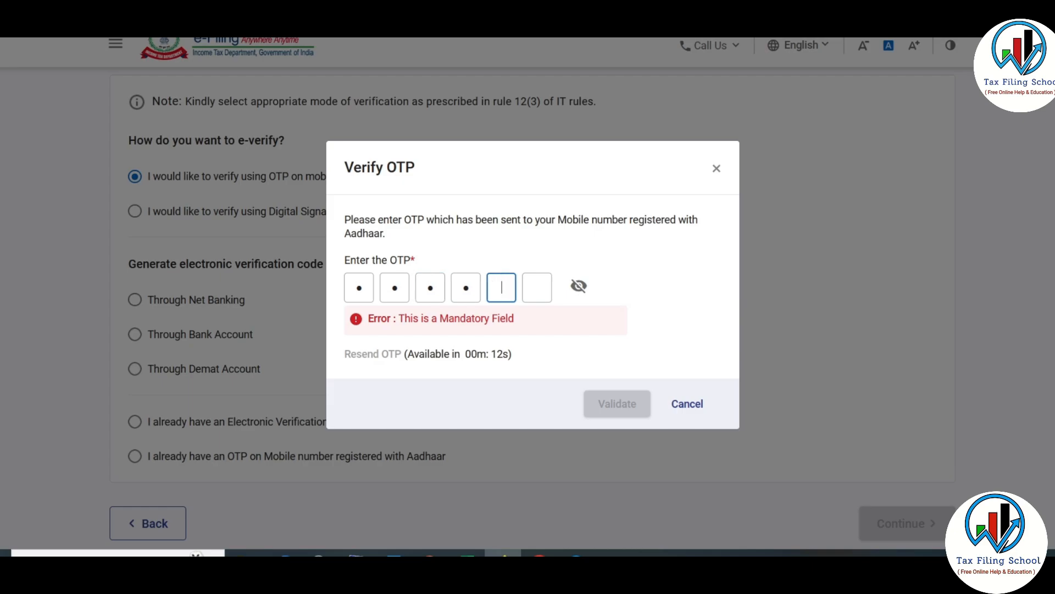
{"action": "type", "text": "1"}
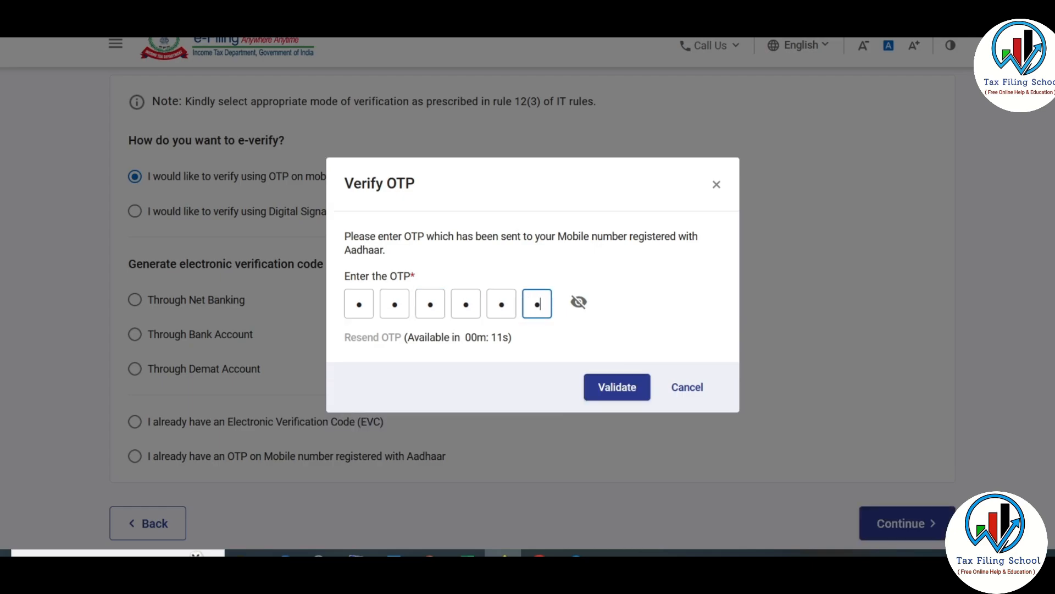
{"action": "key", "text": "Tab"}
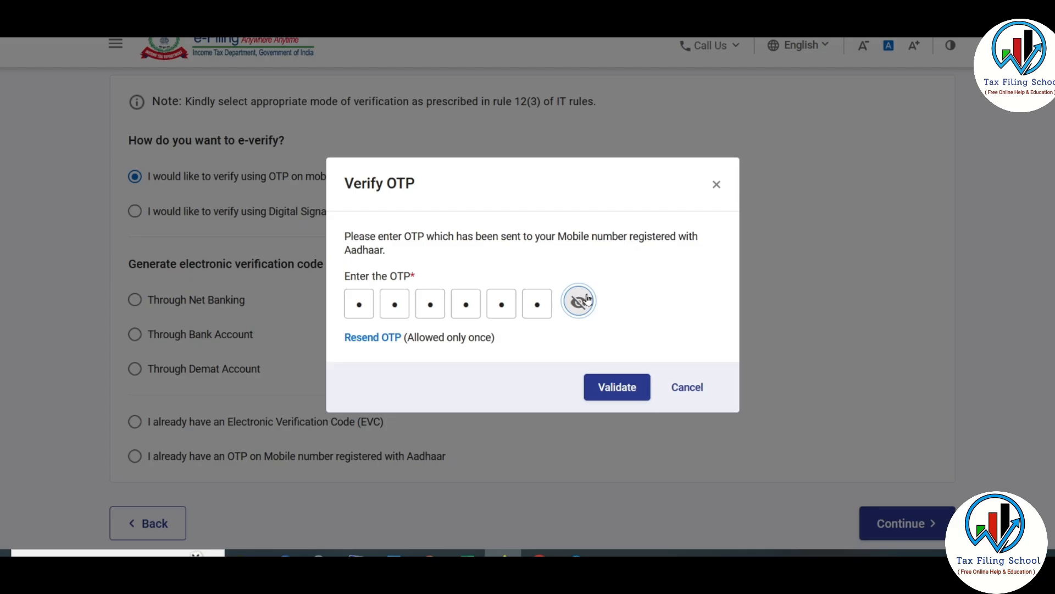
{"action": "left_click", "coordinate": [620, 389]}
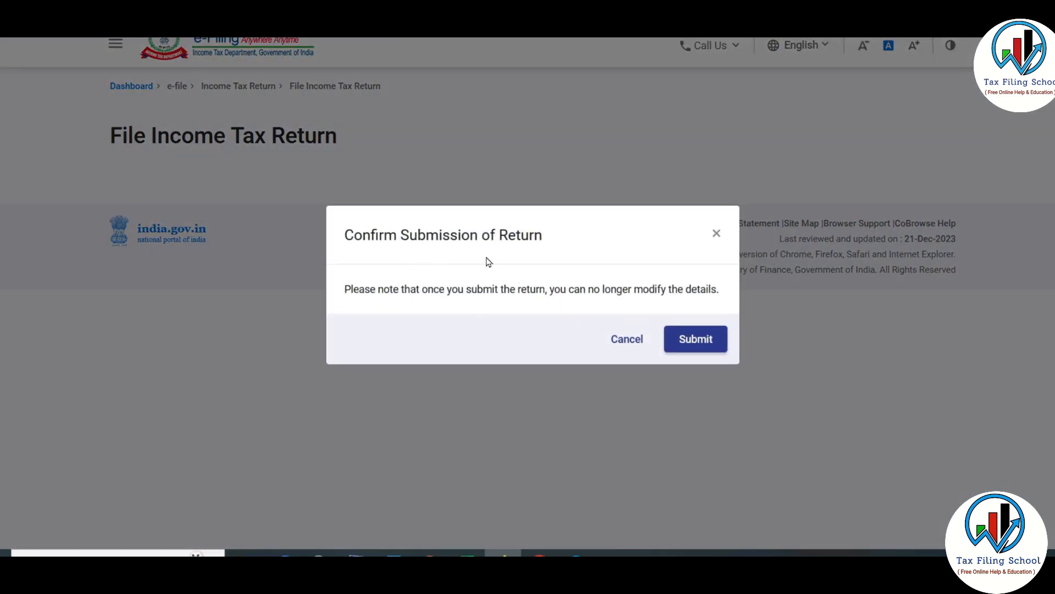
{"action": "left_click", "coordinate": [706, 341]}
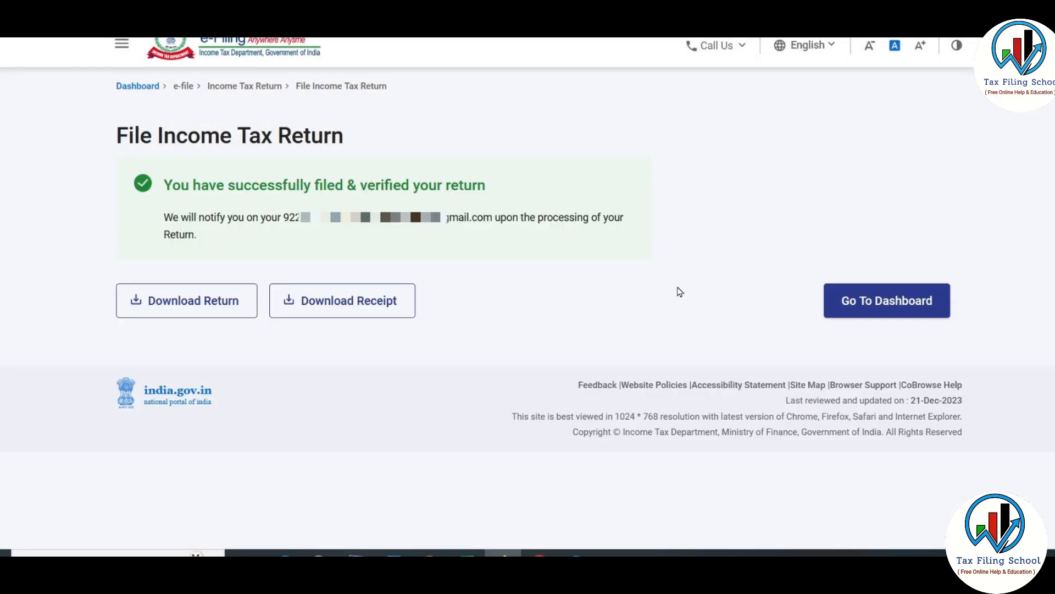